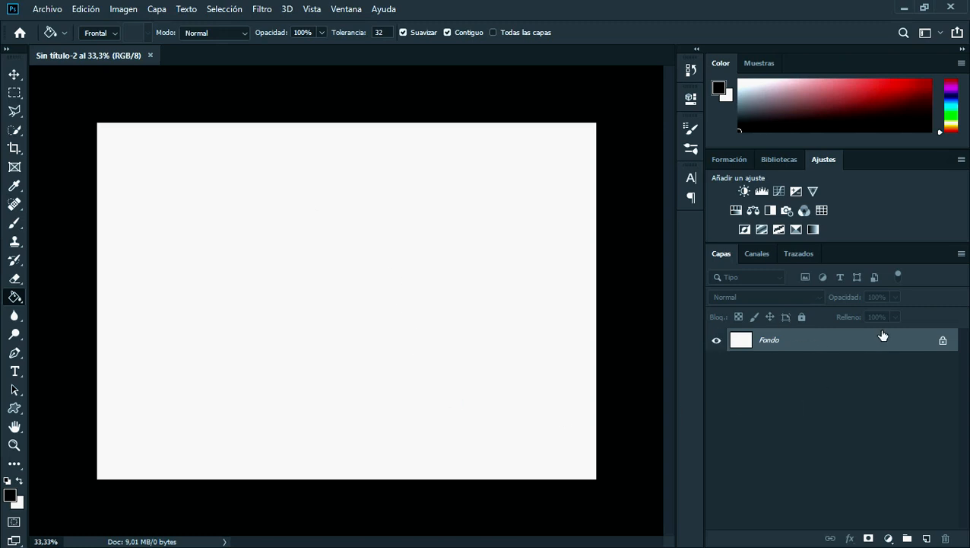
# Unlock the Fondo background so it becomes a regular, editable layer.
pyautogui.click(942, 342)
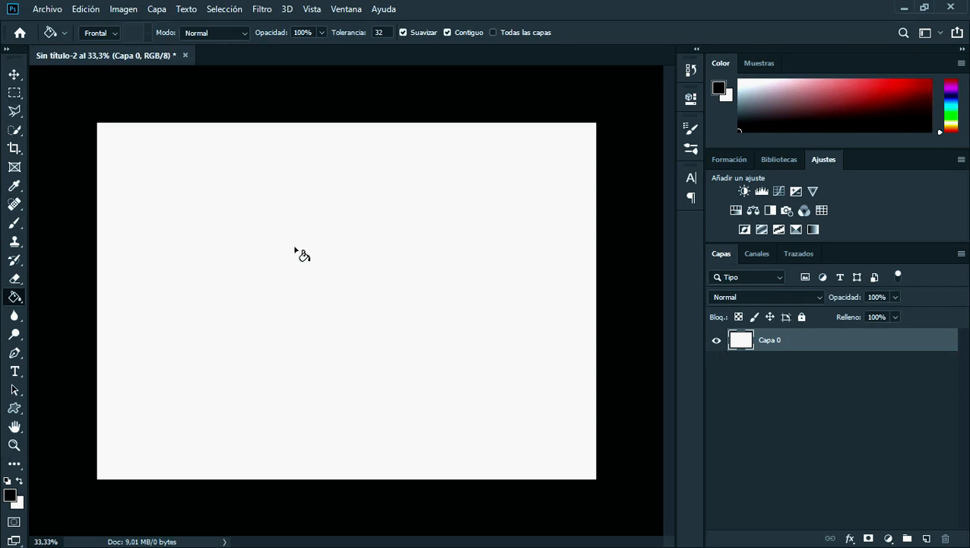
pyautogui.click(145, 57)
# Add three new empty layers above the white layer and clear the layer selection.
pyautogui.click(926, 539)
pyautogui.click(926, 539)
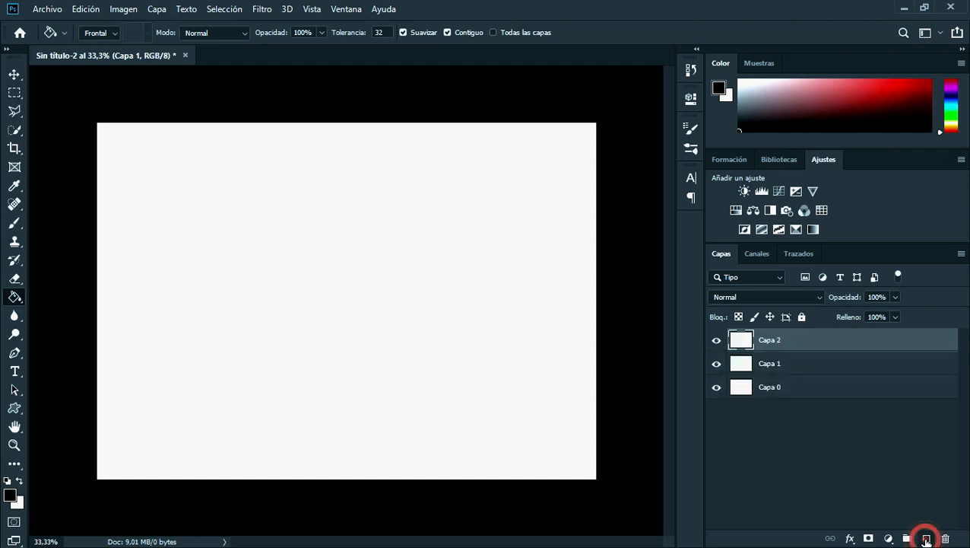
pyautogui.click(926, 538)
pyautogui.click(785, 482)
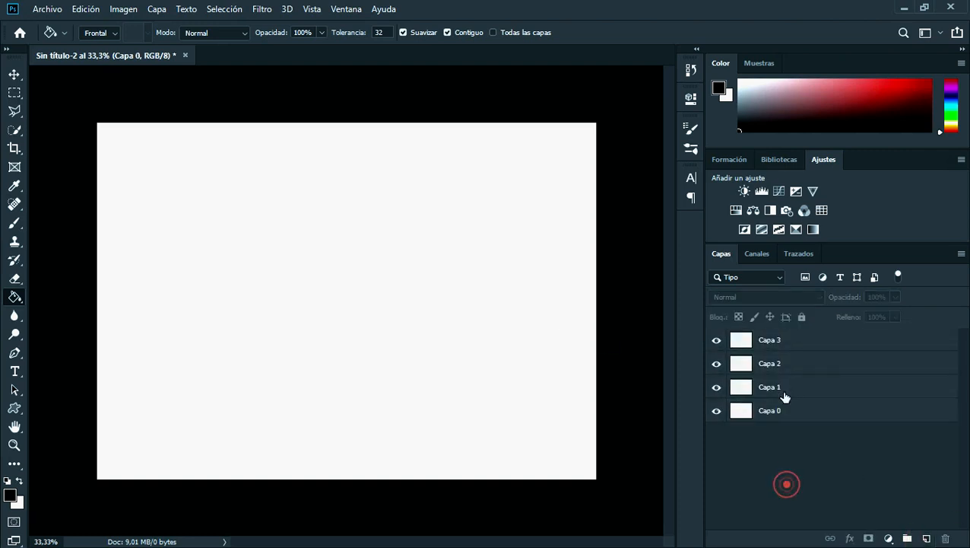
# Delete the layers Capa 2, Capa 0 and Capa 1, keeping only Capa 3.
pyautogui.click(783, 366)
pyautogui.press('Delete')
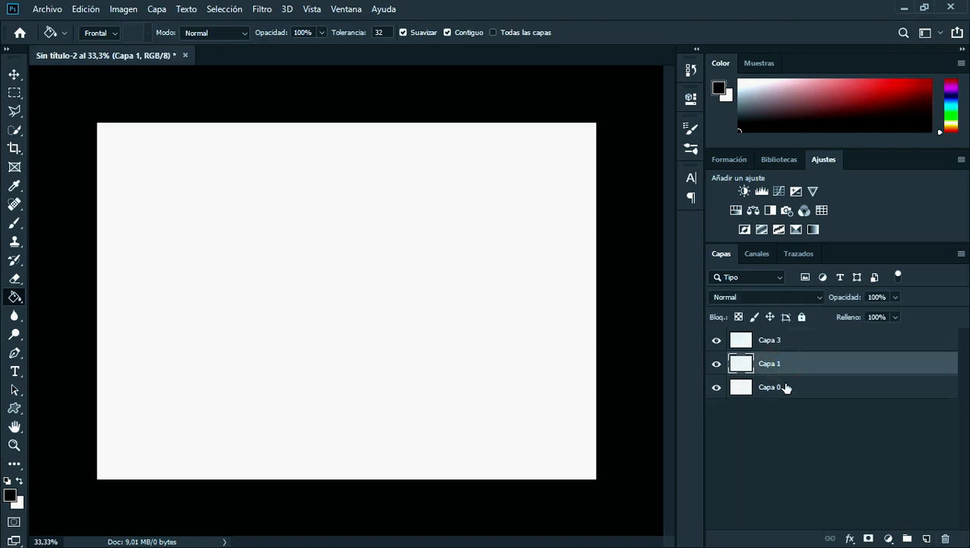
pyautogui.click(792, 392)
pyautogui.press('Delete')
pyautogui.click(789, 370)
pyautogui.press('Delete')
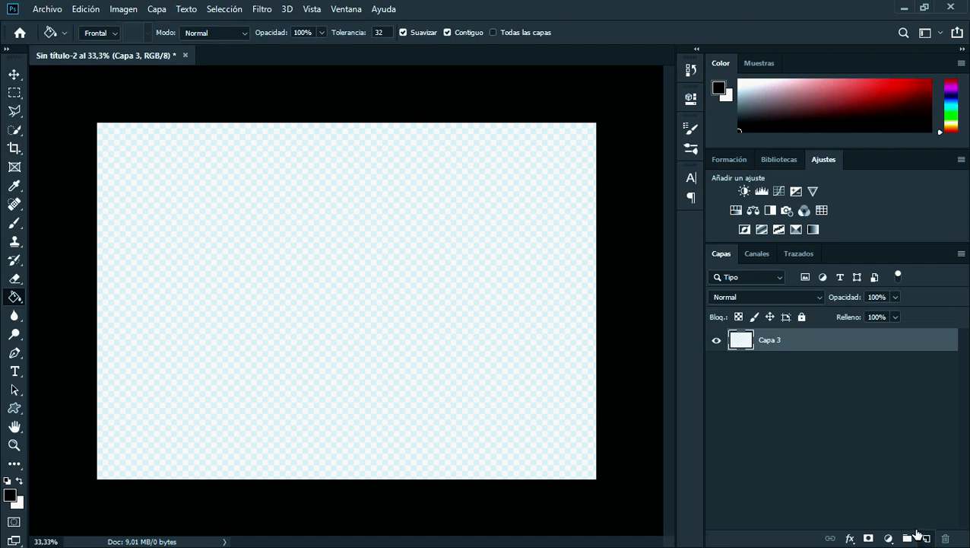
# Undo the three layer deletions and the three layer additions, back to the single white layer Capa 0.
pyautogui.hotkey('ctrl', 'z')
pyautogui.hotkey('ctrl', 'z')
pyautogui.hotkey('ctrl', 'z')
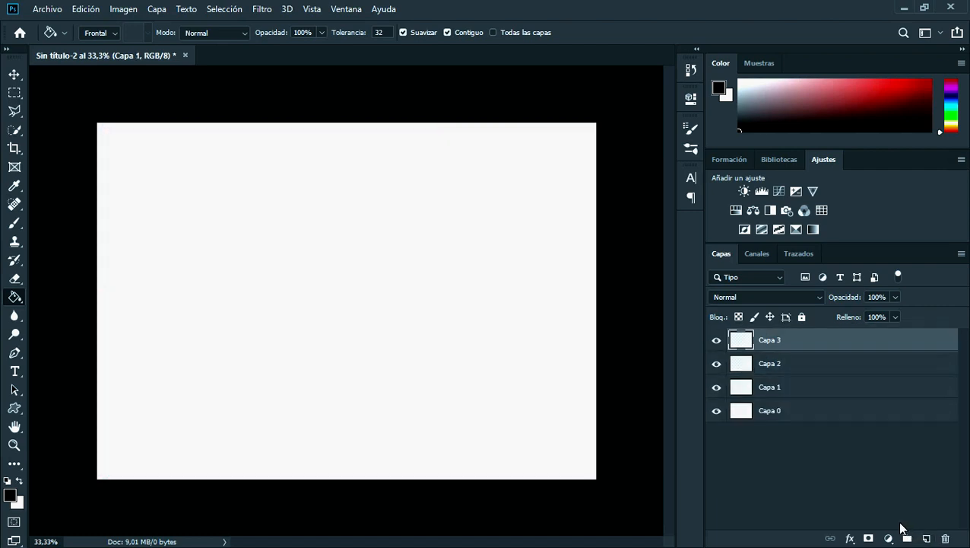
pyautogui.hotkey('ctrl', 'z')
pyautogui.hotkey('ctrl', 'z')
pyautogui.hotkey('ctrl', 'z')
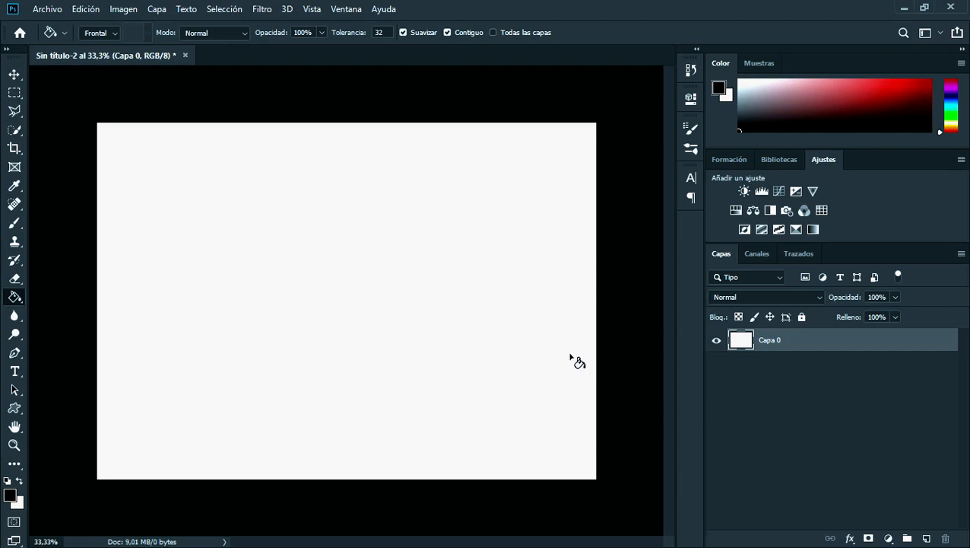
# Select a rectangular area near the middle of the canvas and fill it with black on Capa 0.
pyautogui.press('m')
pyautogui.moveTo(245, 229); pyautogui.dragTo(403, 339)
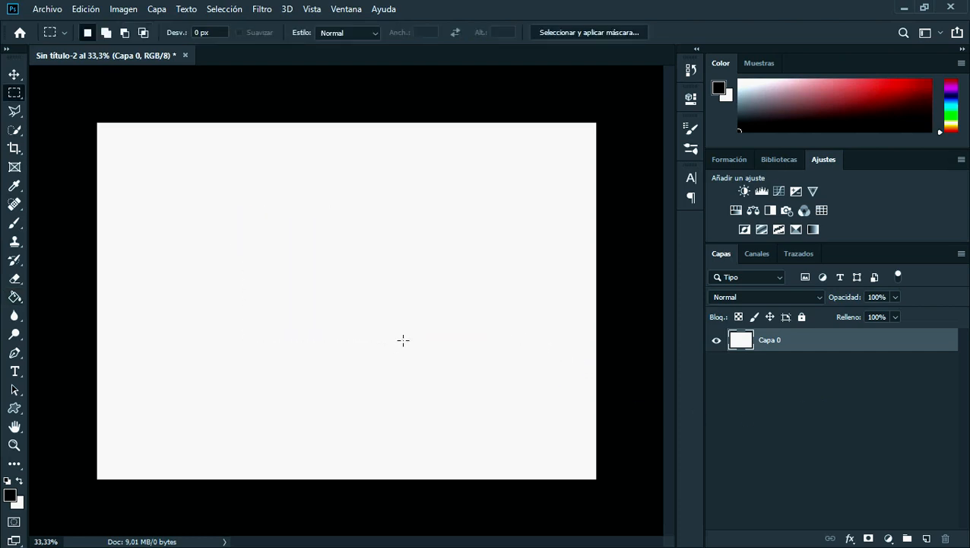
pyautogui.press('g')
pyautogui.click(357, 288)
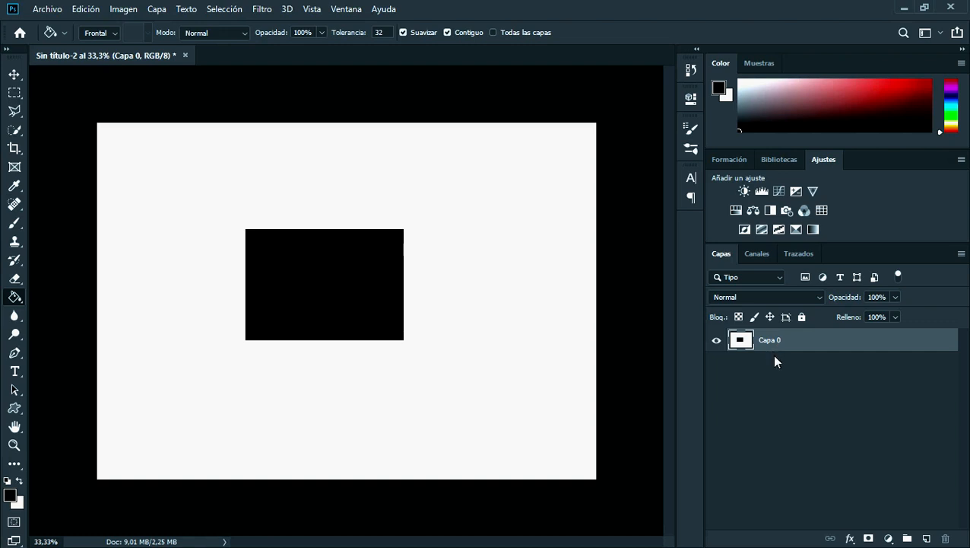
# Add a new layer and fill a smaller rectangular selection below the first rectangle with black, then deselect it.
pyautogui.click(927, 538)
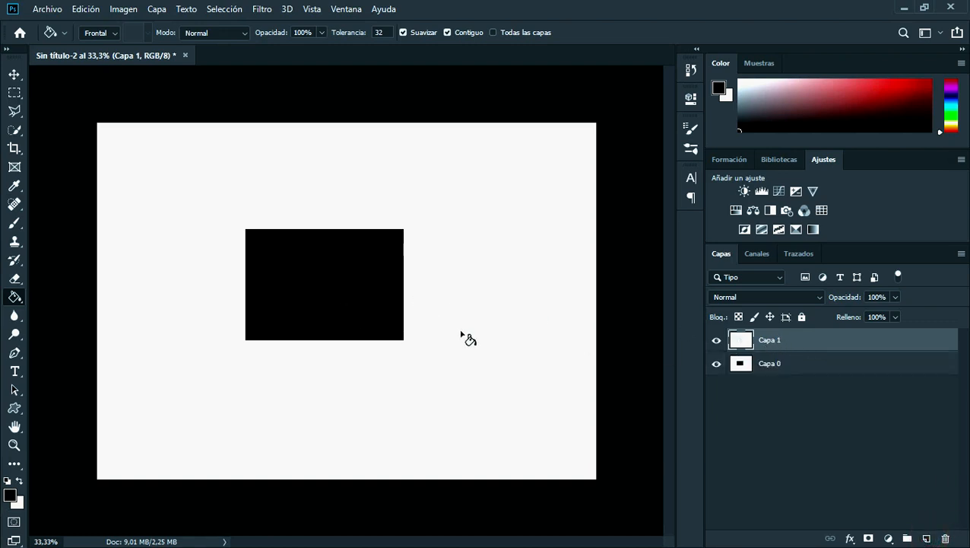
pyautogui.press('m')
pyautogui.moveTo(304, 384)
pyautogui.mouseDown()
pyautogui.moveTo(449, 453)
pyautogui.moveTo(487, 453)
pyautogui.mouseUp()
pyautogui.press('g')
pyautogui.click(439, 433)
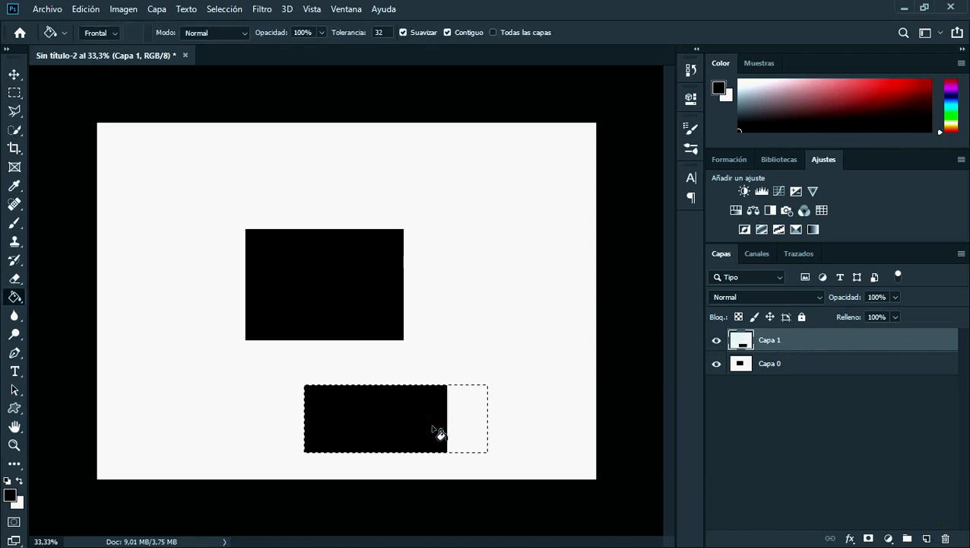
pyautogui.hotkey('ctrl', 'd')
# Move the contents of Capa 1 and Capa 0 separately around the canvas with the Move tool.
pyautogui.press('v')
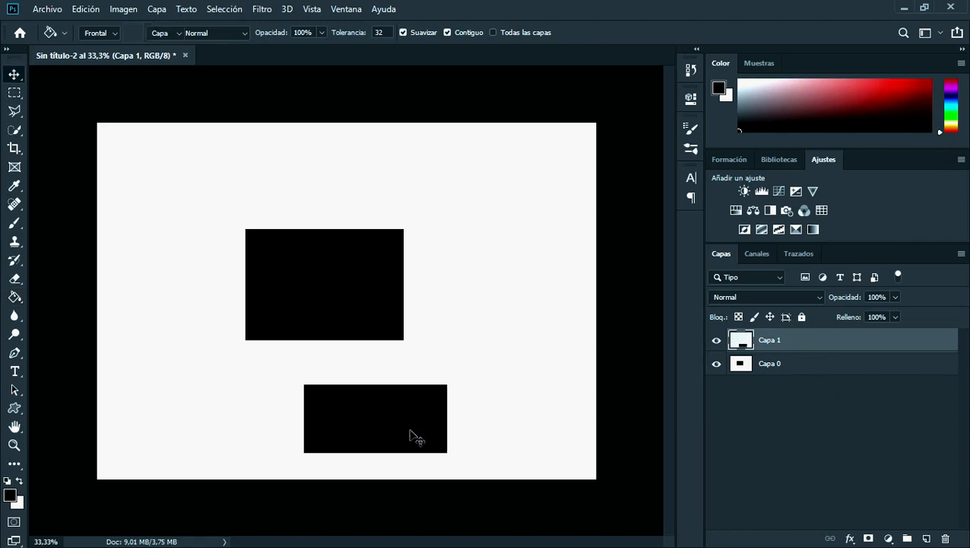
pyautogui.moveTo(411, 435); pyautogui.dragTo(476, 432)
pyautogui.click(353, 287)
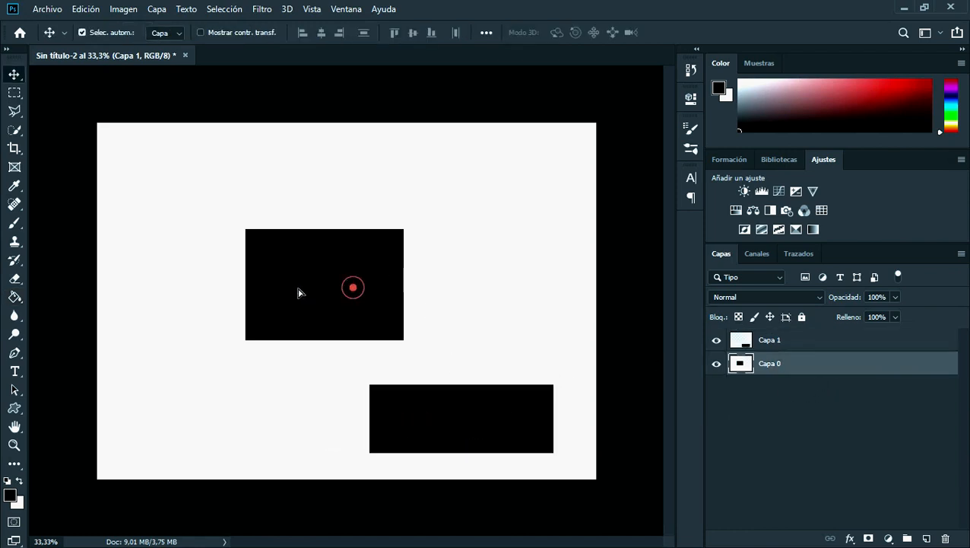
pyautogui.moveTo(299, 292); pyautogui.dragTo(274, 284)
pyautogui.moveTo(461, 418); pyautogui.dragTo(340, 363)
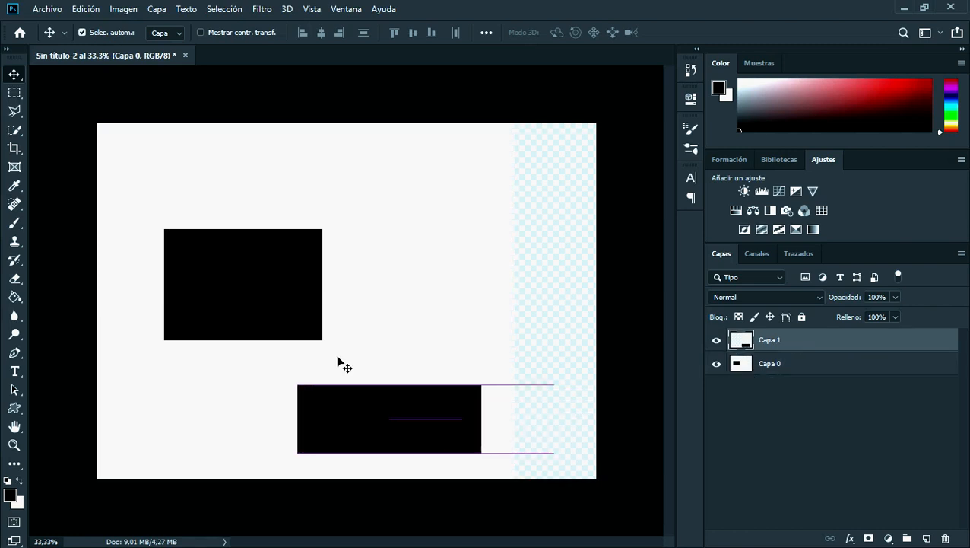
pyautogui.moveTo(249, 298); pyautogui.dragTo(353, 294)
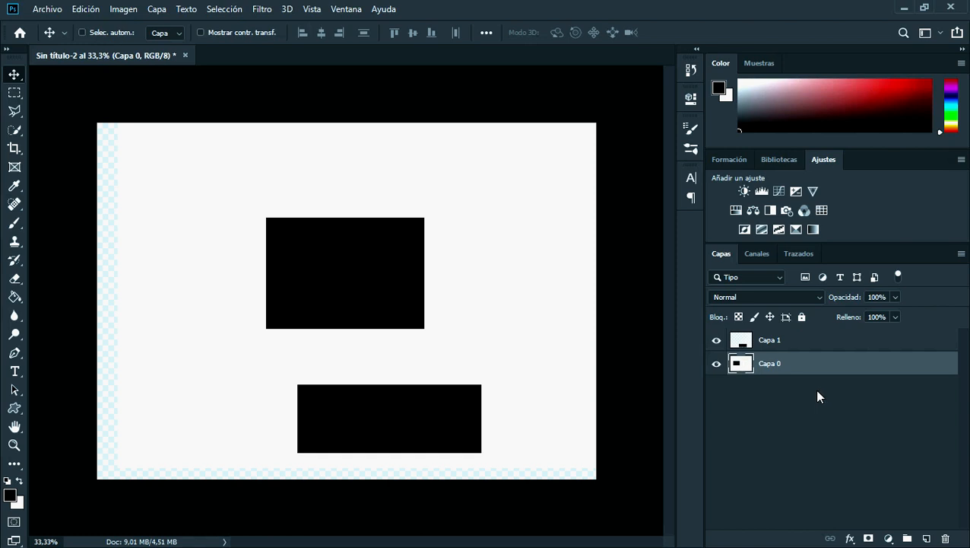
# Undo the moves, both black rectangles, the added layer and the selection, back to the blank Capa 0.
pyautogui.hotkey('ctrl', 'z')
pyautogui.hotkey('ctrl', 'z')
pyautogui.hotkey('ctrl', 'z')
pyautogui.hotkey('ctrl', 'z')
pyautogui.hotkey('ctrl', 'z')
pyautogui.hotkey('ctrl', 'z')
pyautogui.hotkey('ctrl', 'z')
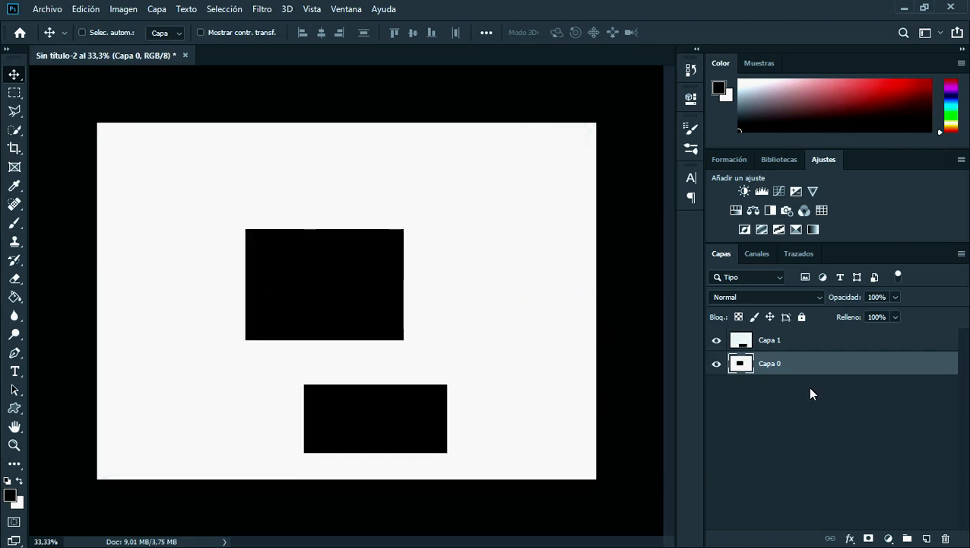
pyautogui.hotkey('ctrl', 'z')
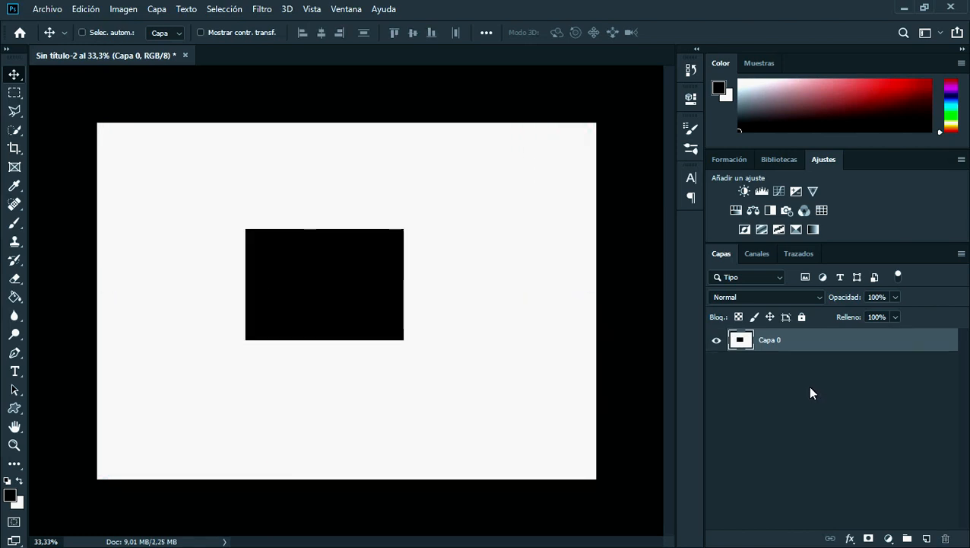
pyautogui.hotkey('ctrl', 'z')
pyautogui.hotkey('ctrl', 'z')
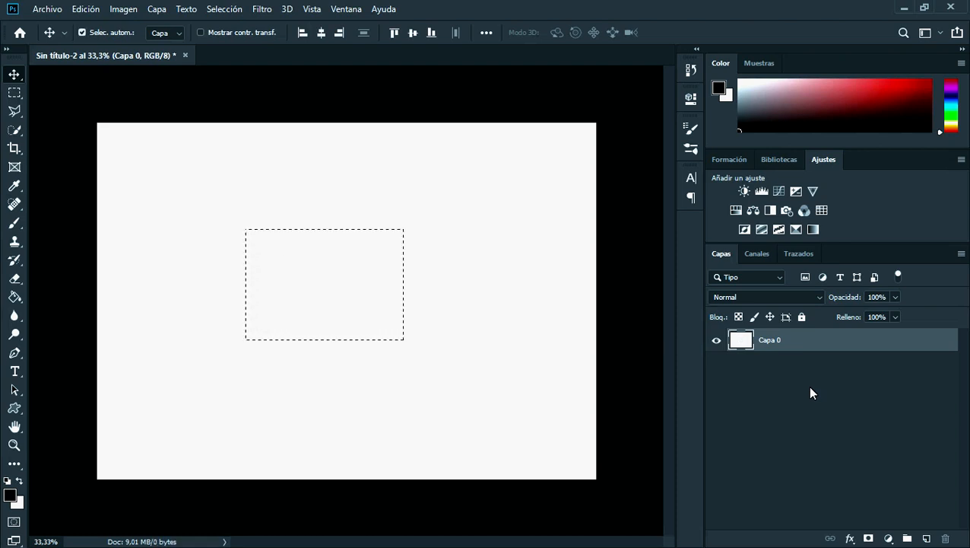
pyautogui.hotkey('ctrl', 'z')
# Select a wide rectangular area across the middle of the canvas.
pyautogui.press('m')
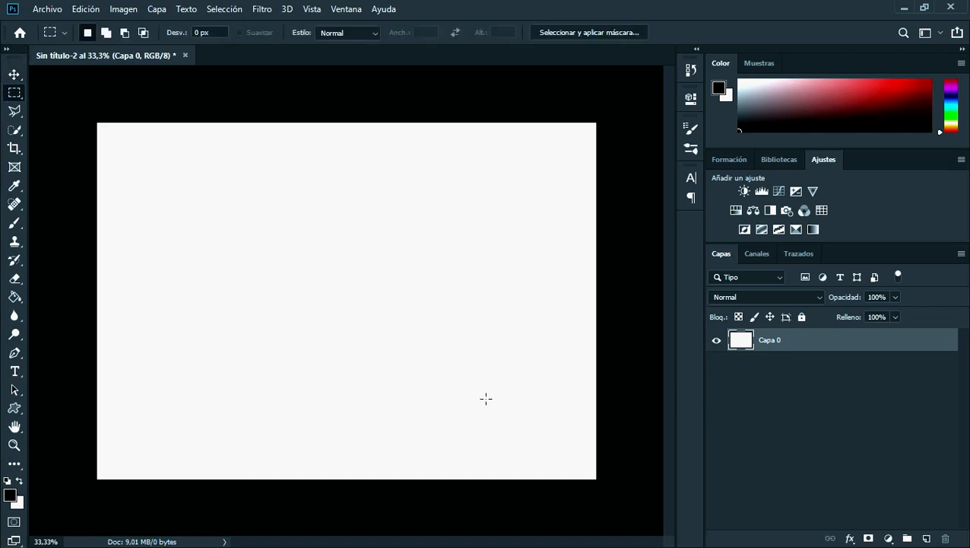
pyautogui.moveTo(203, 241); pyautogui.dragTo(479, 377)
# Fill the selected rectangle with black on Capa 0 and deselect it.
pyautogui.press('g')
pyautogui.click(417, 334)
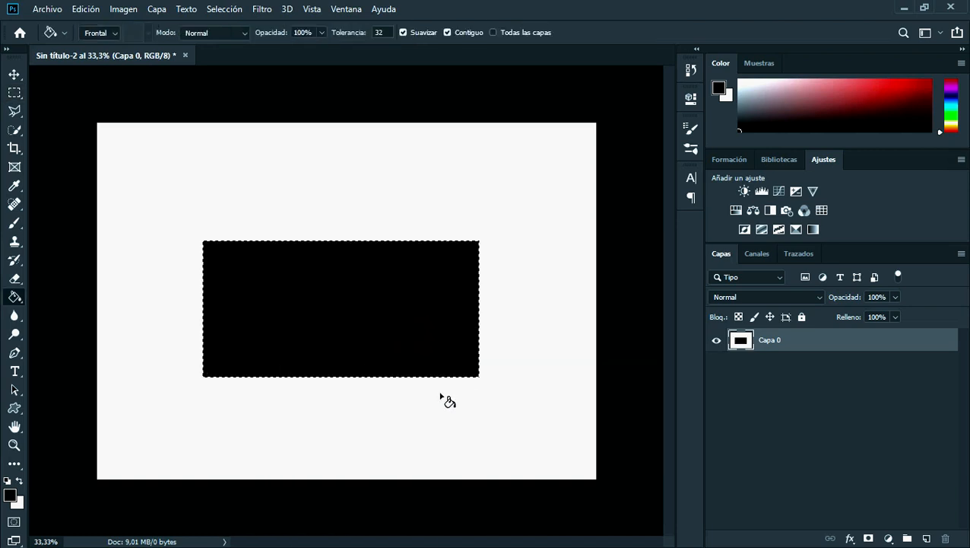
pyautogui.hotkey('ctrl', 'd')
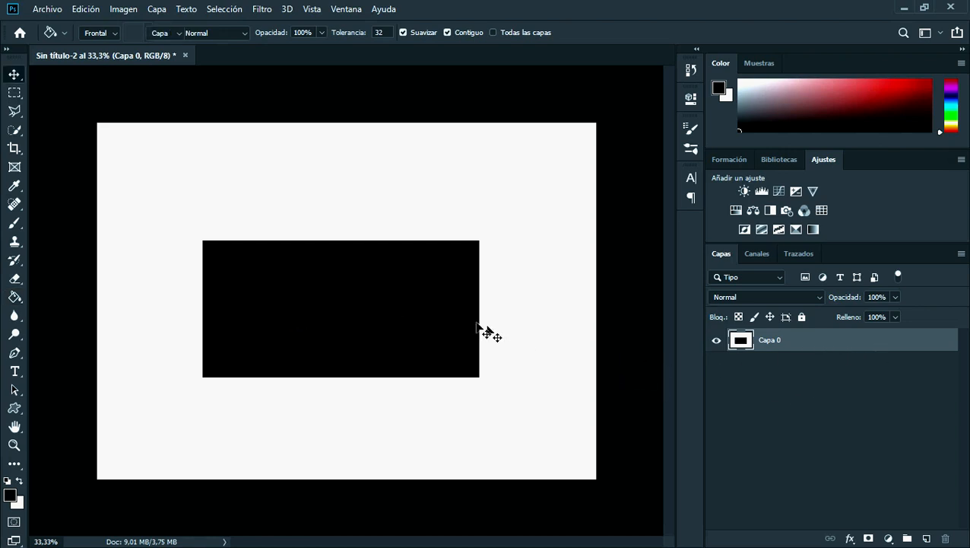
# Try to move the black rectangle painted directly on the white layer Capa 0.
pyautogui.press('v')
pyautogui.moveTo(363, 317)
pyautogui.mouseDown()
pyautogui.moveTo(383, 327)
pyautogui.moveTo(381, 338)
pyautogui.mouseUp()
pyautogui.moveTo(348, 395); pyautogui.dragTo(306, 287)
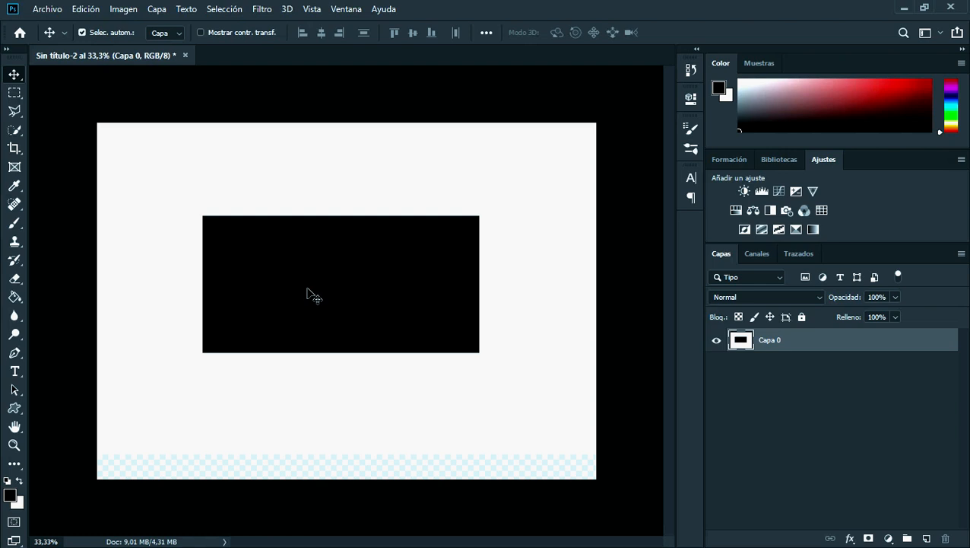
pyautogui.press('ctrl')
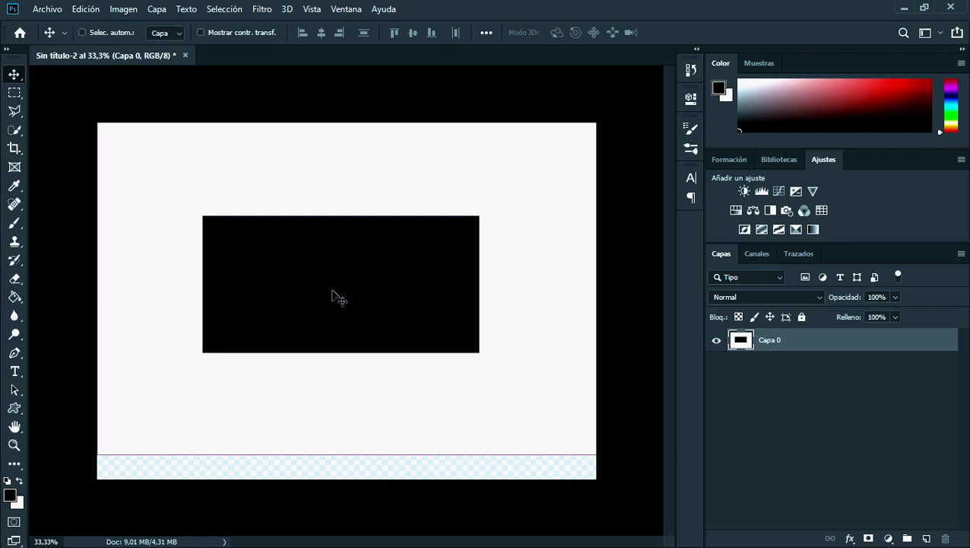
# Undo the move, the deselection and the black fill on Capa 0, back to the active rectangular selection.
pyautogui.hotkey('ctrl', 'z')
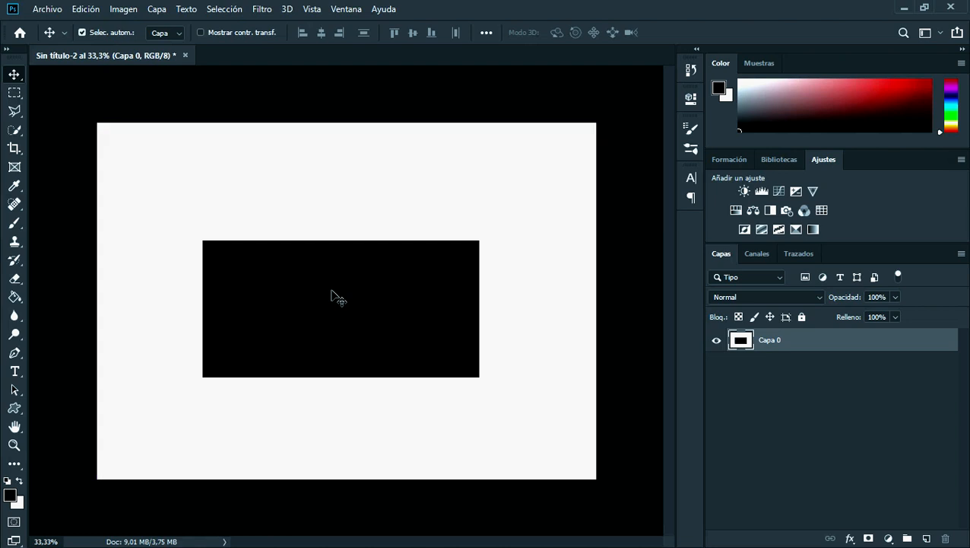
pyautogui.hotkey('ctrl', 'z')
pyautogui.hotkey('ctrl', 'z')
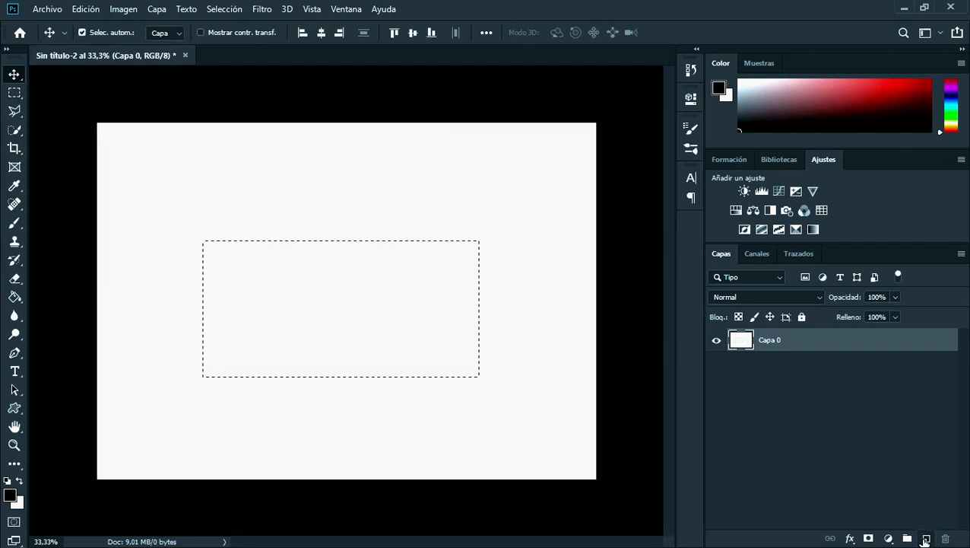
# Add a new layer above Capa 0 and fill the active rectangular selection with black on it.
pyautogui.click(927, 540)
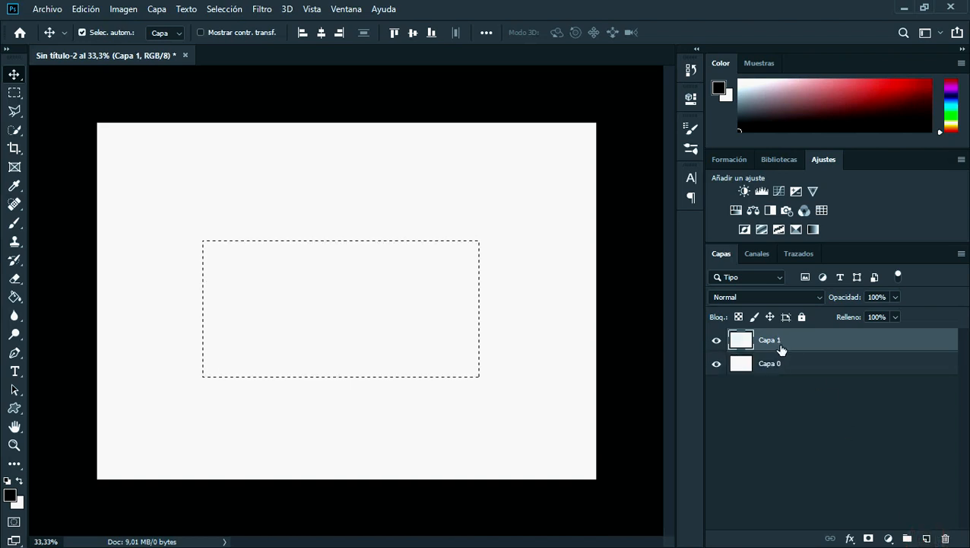
pyautogui.click(782, 363)
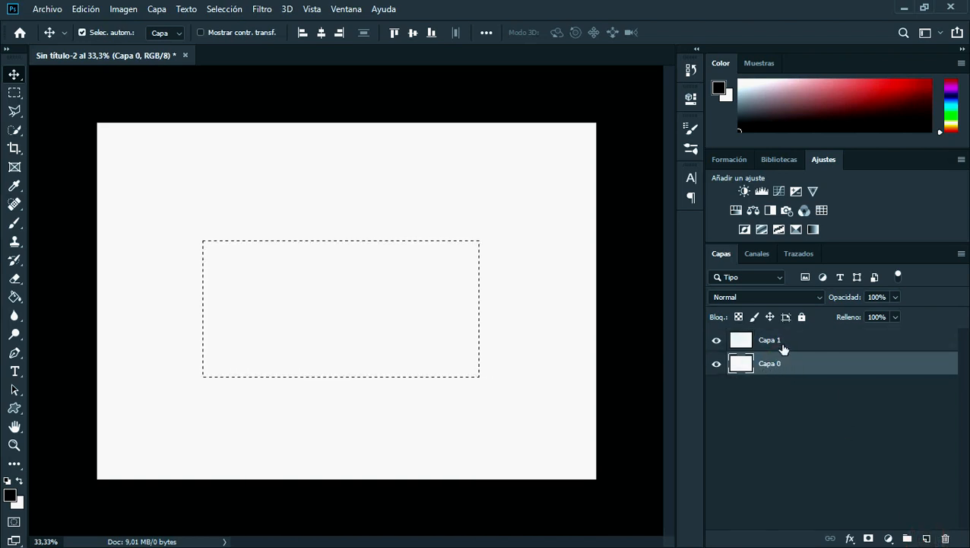
pyautogui.click(784, 339)
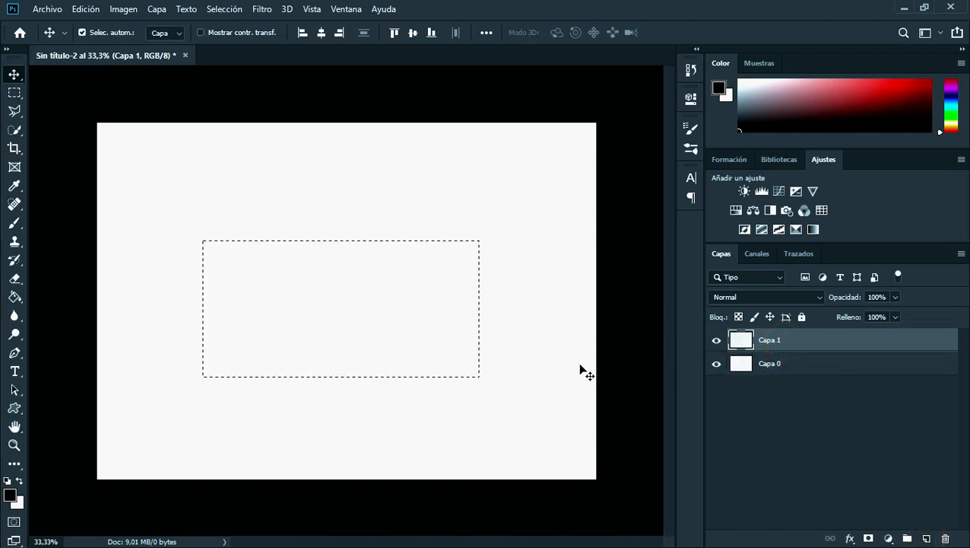
pyautogui.press('g')
pyautogui.click(399, 307)
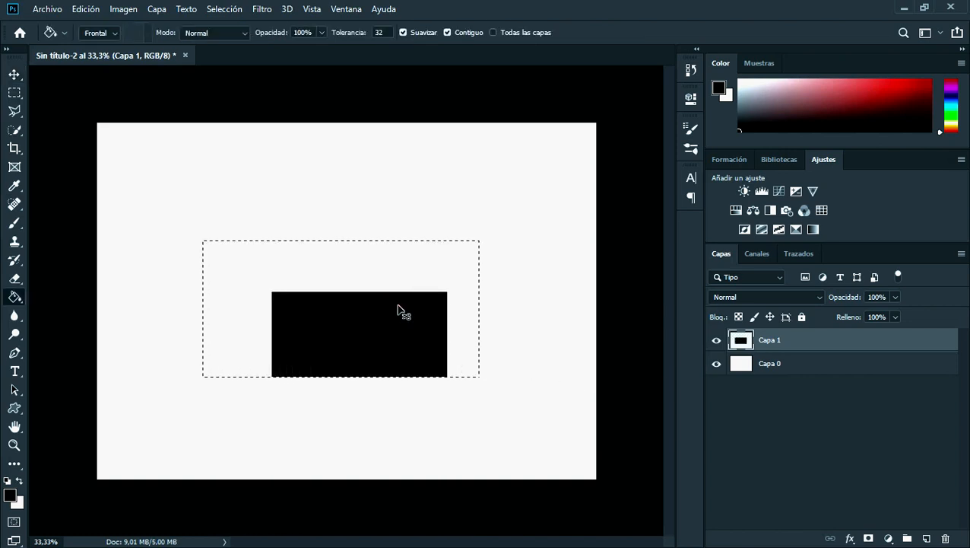
# Move the black rectangle on Capa 1 slightly toward the canvas's upper left.
pyautogui.press('v')
pyautogui.moveTo(399, 306)
pyautogui.mouseDown()
pyautogui.moveTo(391, 329)
pyautogui.moveTo(357, 277)
pyautogui.moveTo(350, 314)
pyautogui.moveTo(408, 251)
pyautogui.moveTo(401, 383)
pyautogui.moveTo(302, 367)
pyautogui.moveTo(338, 301)
pyautogui.moveTo(401, 291)
pyautogui.moveTo(447, 323)
pyautogui.moveTo(414, 351)
pyautogui.moveTo(345, 378)
pyautogui.moveTo(311, 345)
pyautogui.moveTo(314, 290)
pyautogui.moveTo(461, 329)
pyautogui.moveTo(309, 390)
pyautogui.moveTo(338, 295)
pyautogui.moveTo(454, 281)
pyautogui.moveTo(452, 332)
pyautogui.moveTo(414, 255)
pyautogui.moveTo(273, 312)
pyautogui.mouseUp()
# Try moving the white layer Capa 0 on its own, and undo the move.
pyautogui.click(788, 364)
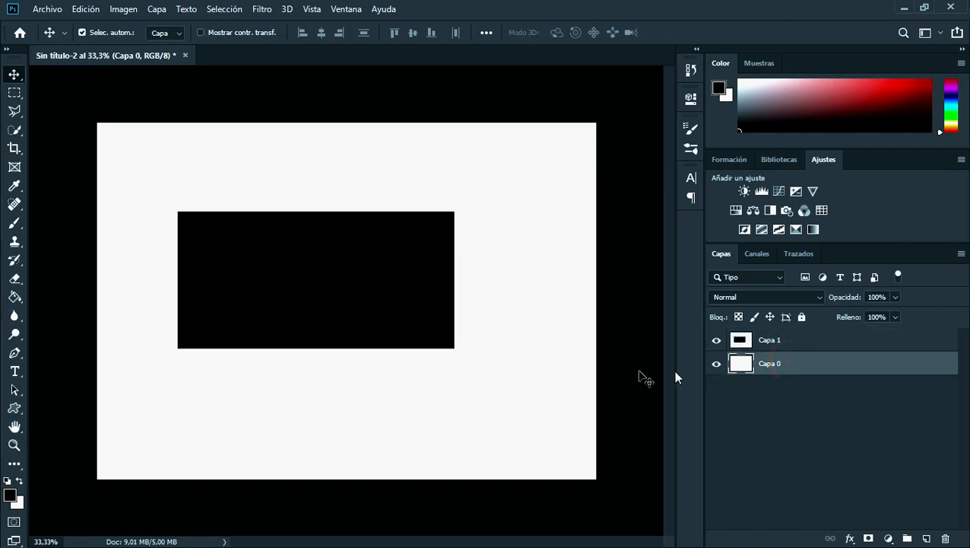
pyautogui.moveTo(455, 392); pyautogui.dragTo(489, 359)
pyautogui.hotkey('ctrl', 'z')
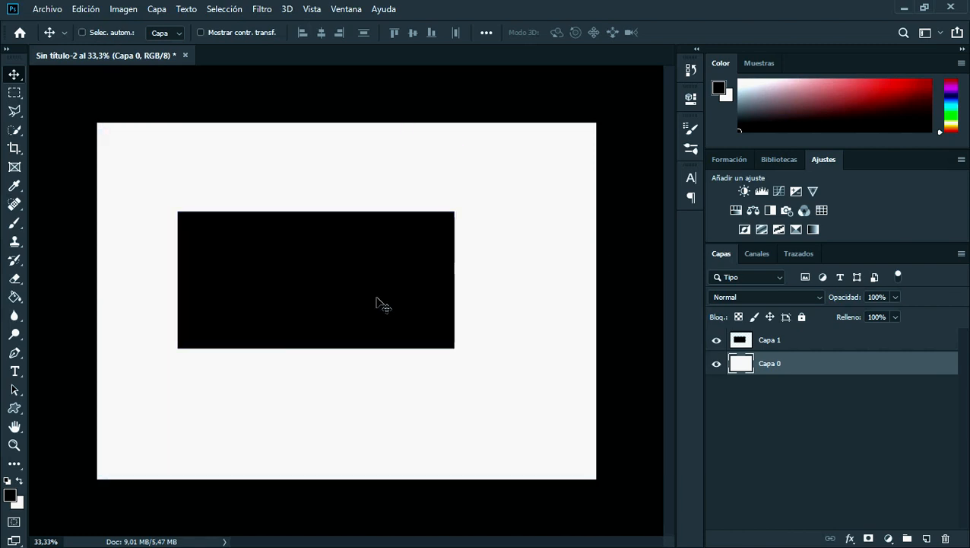
# Select the black rectangle's layer and move the rectangle down to about the middle of the canvas.
pyautogui.keyDown('ctrl'); pyautogui.click(309, 293); pyautogui.keyUp('ctrl')
pyautogui.moveTo(356, 315); pyautogui.dragTo(352, 343)
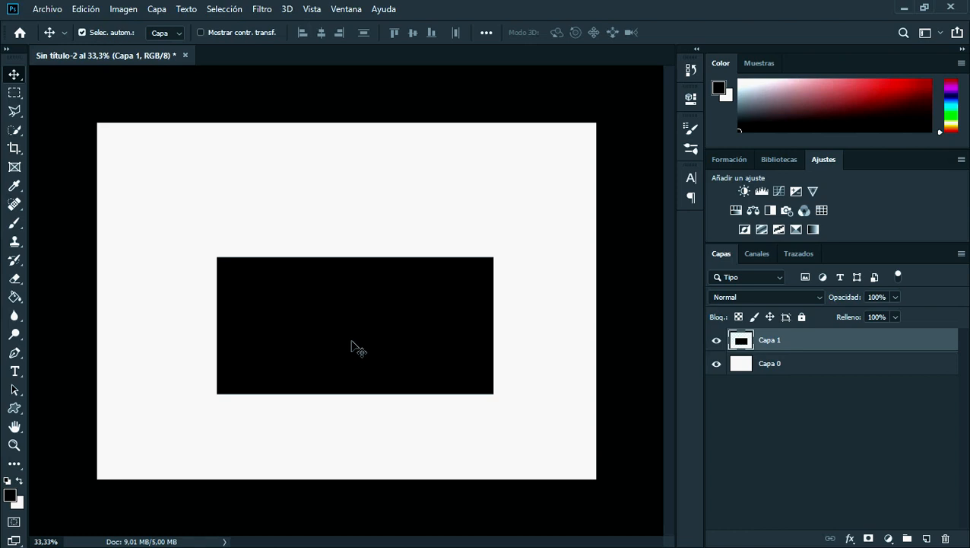
pyautogui.moveTo(341, 339); pyautogui.dragTo(336, 335)
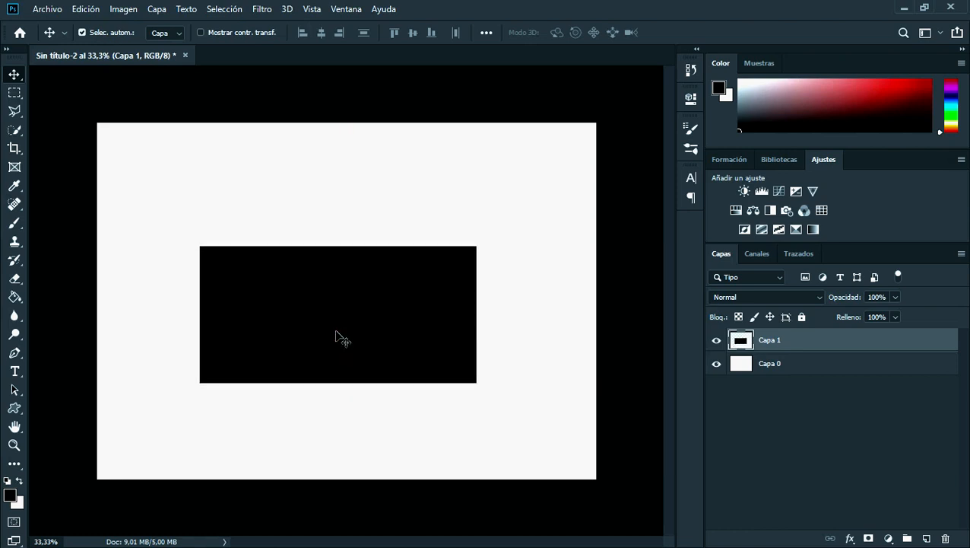
# Select a second rectangular area overlapping the upper part of the black rectangle and fill it with black on Capa 1.
pyautogui.press('m')
pyautogui.moveTo(167, 192); pyautogui.dragTo(409, 335)
pyautogui.moveTo(295, 228); pyautogui.dragTo(342, 214)
pyautogui.press('g')
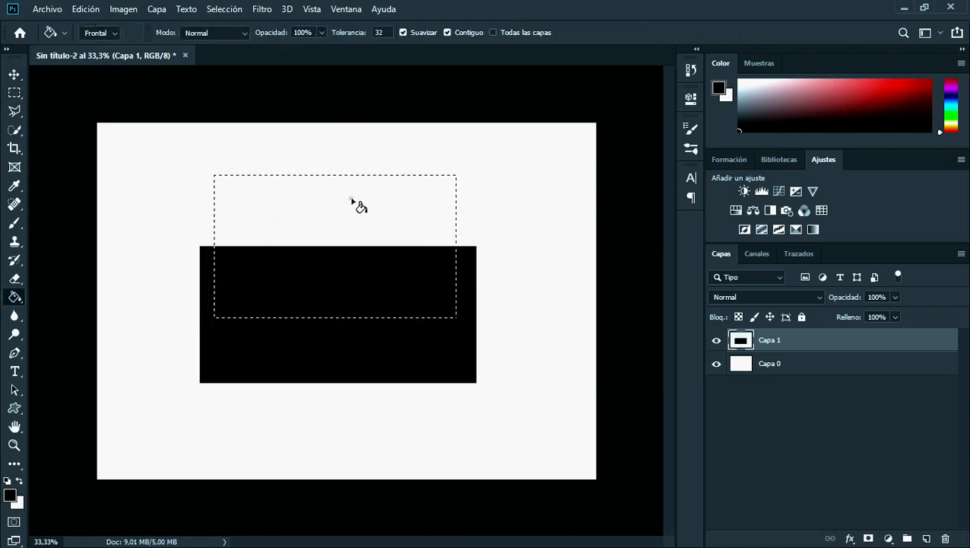
pyautogui.click(353, 207)
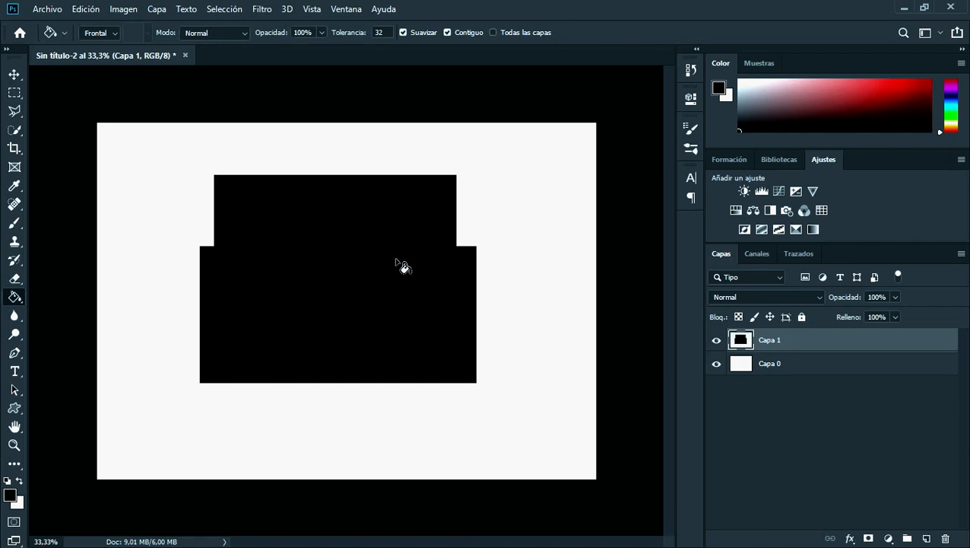
# Fill a tall rectangular area overlapping the black shape's left side with black on Capa 1 and move the merged shape up and right.
pyautogui.press('m')
pyautogui.moveTo(127, 195); pyautogui.dragTo(234, 408)
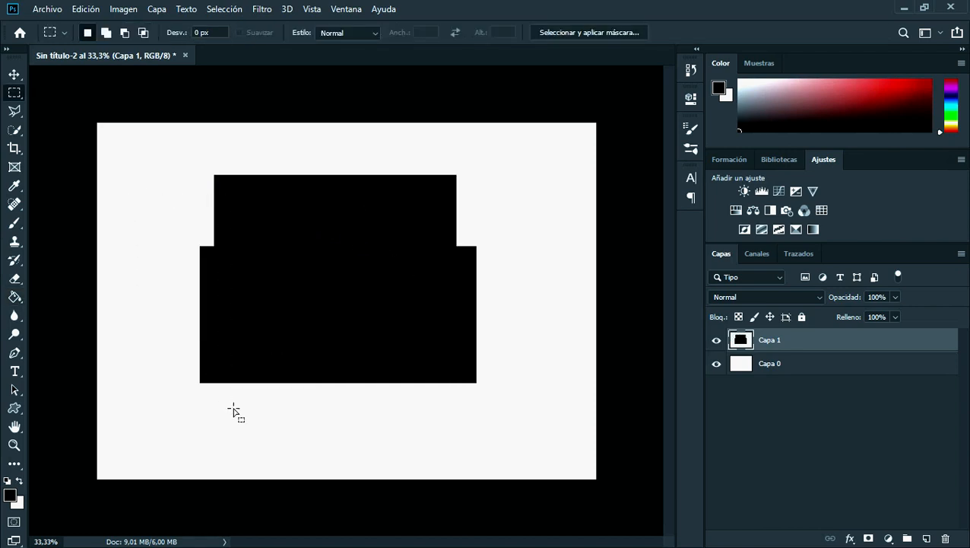
pyautogui.press('g')
pyautogui.click(151, 268)
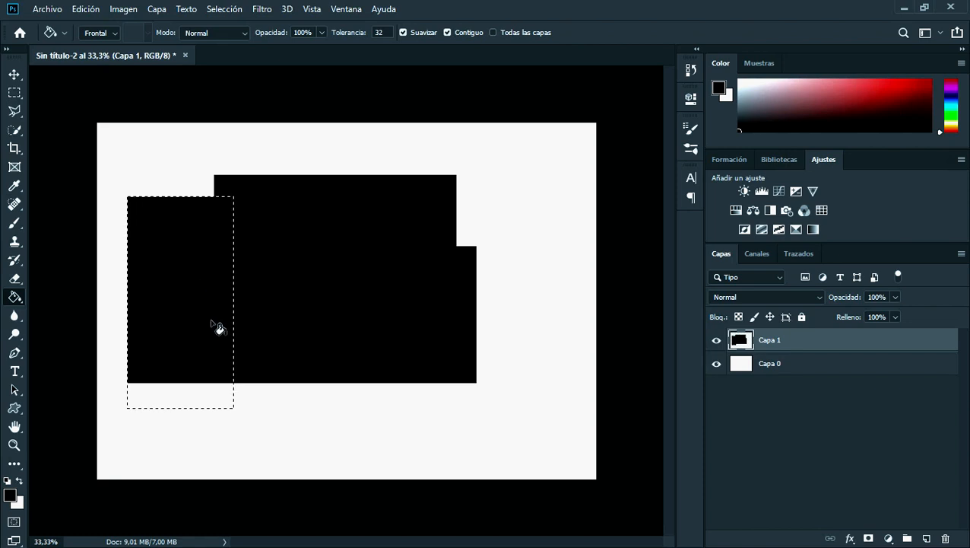
pyautogui.hotkey('ctrl', 'd')
pyautogui.press('v')
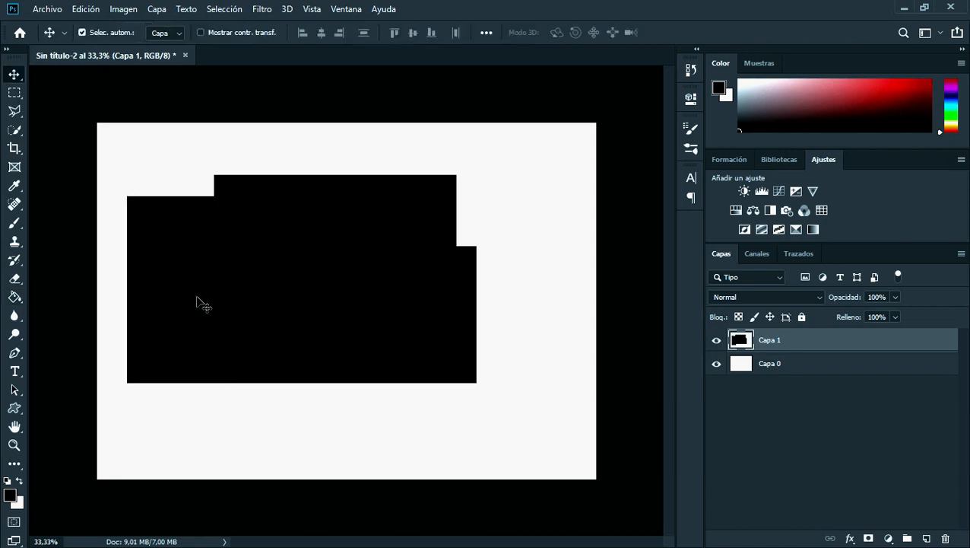
pyautogui.moveTo(194, 303); pyautogui.dragTo(209, 225)
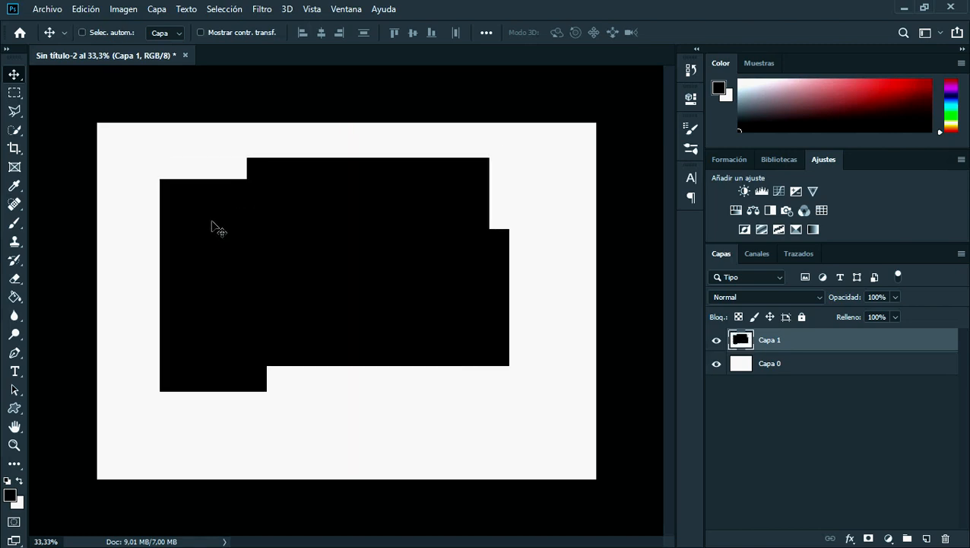
# Undo the move and the last two black fills, back to the selection overlapping the rectangle's upper part.
pyautogui.hotkey('ctrl', 'z')
pyautogui.hotkey('ctrl', 'z')
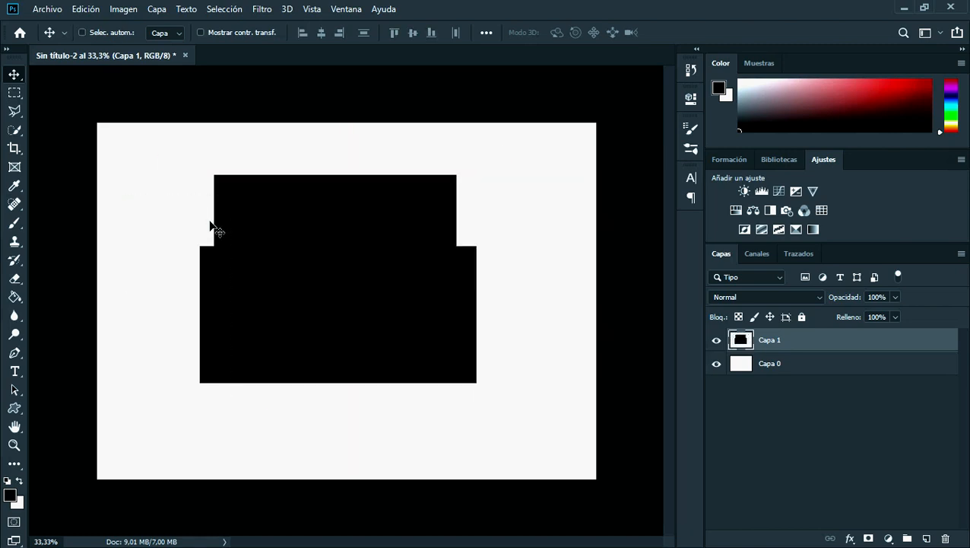
pyautogui.hotkey('ctrl', 'z')
pyautogui.hotkey('ctrl', 'z')
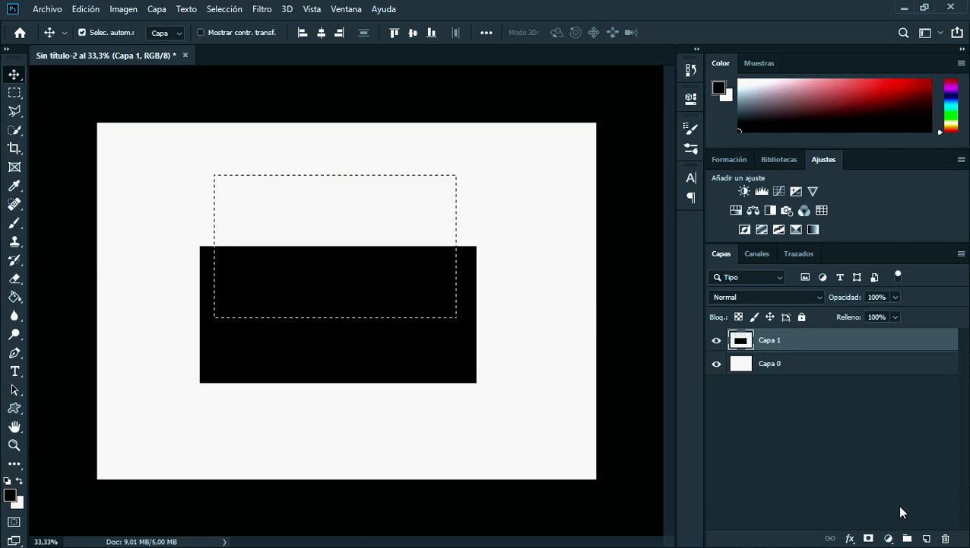
# Fill the selected area with black on a new layer and move that rectangle toward the canvas's lower right.
pyautogui.click(926, 537)
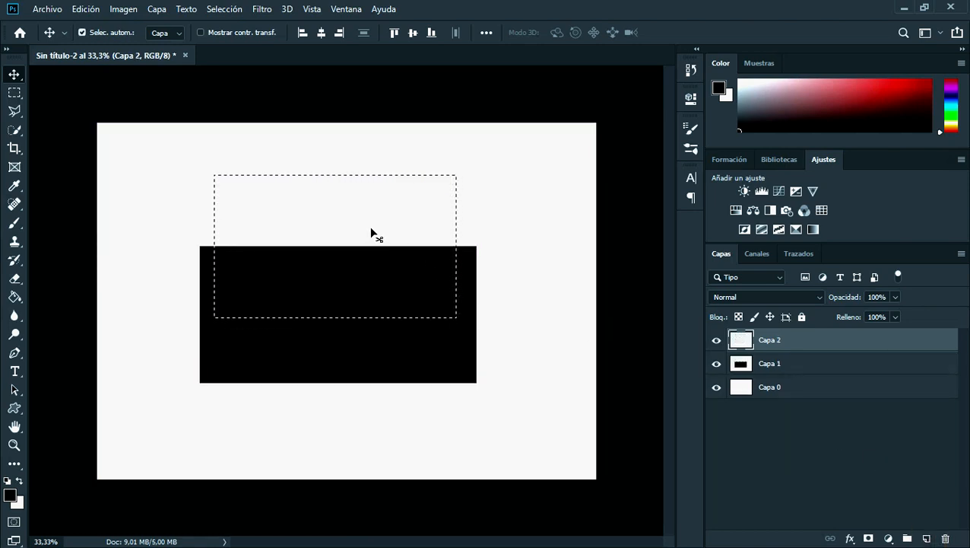
pyautogui.press('g')
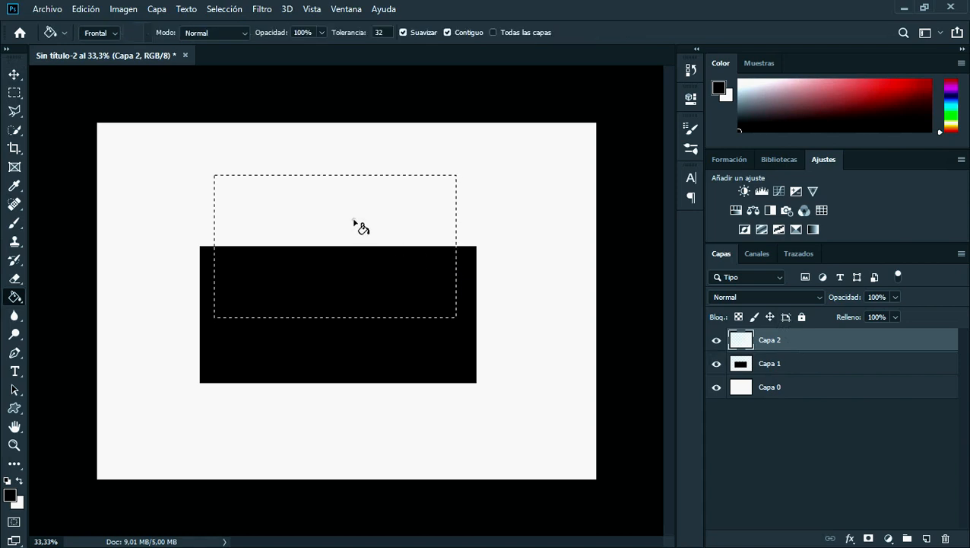
pyautogui.click(354, 222)
pyautogui.press('v')
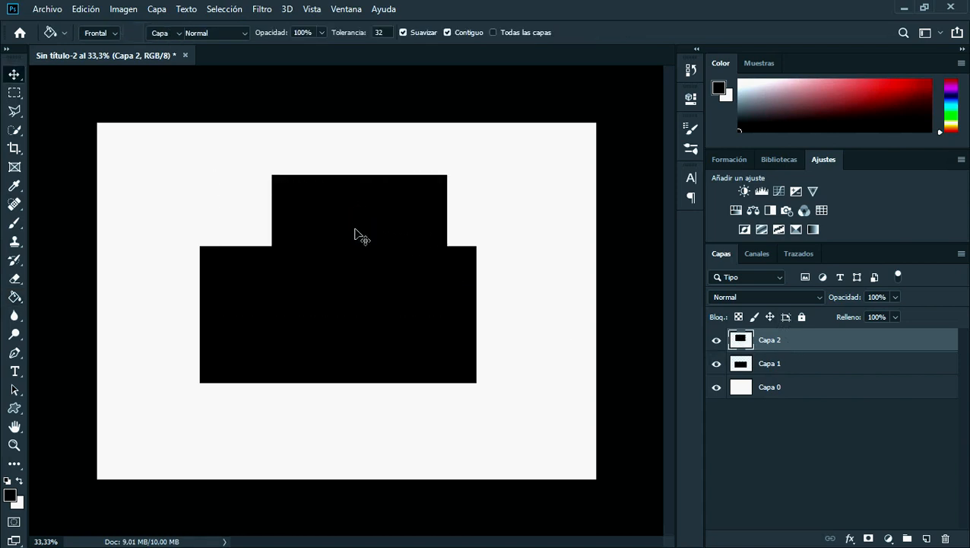
pyautogui.moveTo(358, 234)
pyautogui.mouseDown()
pyautogui.moveTo(412, 256)
pyautogui.moveTo(506, 403)
pyautogui.moveTo(457, 375)
pyautogui.mouseUp()
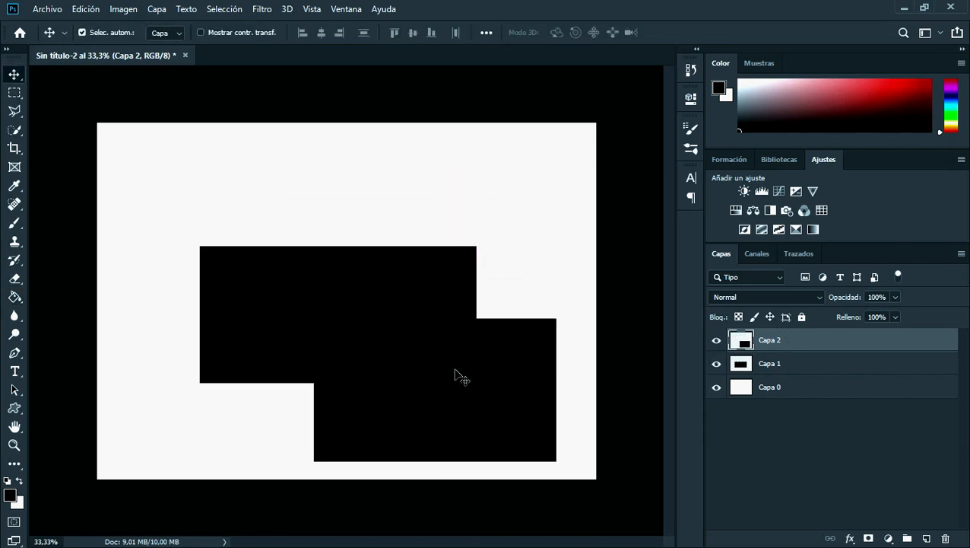
# Add another layer and fill a smaller rectangular area near the canvas's upper left with black on it.
pyautogui.press('m')
pyautogui.click(927, 539)
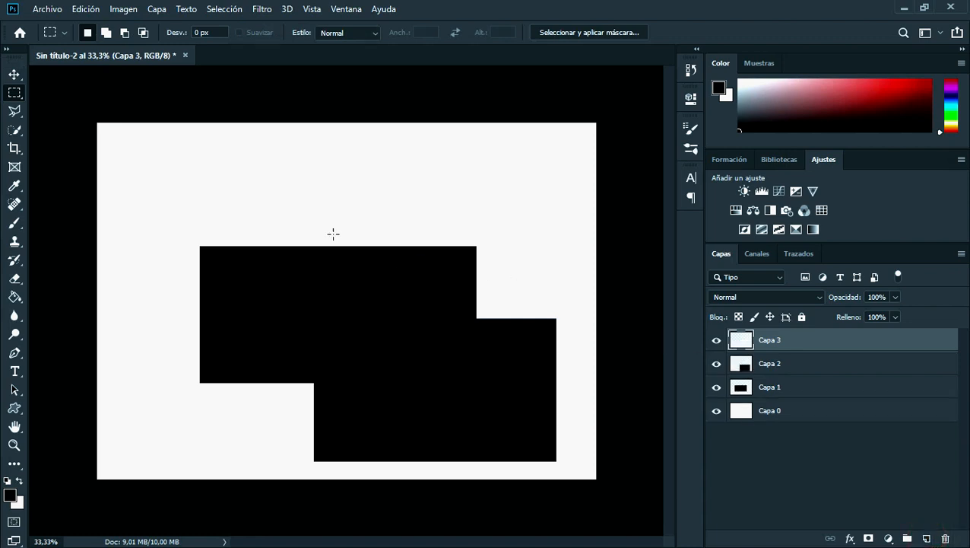
pyautogui.moveTo(180, 155); pyautogui.dragTo(338, 269)
pyautogui.press('g')
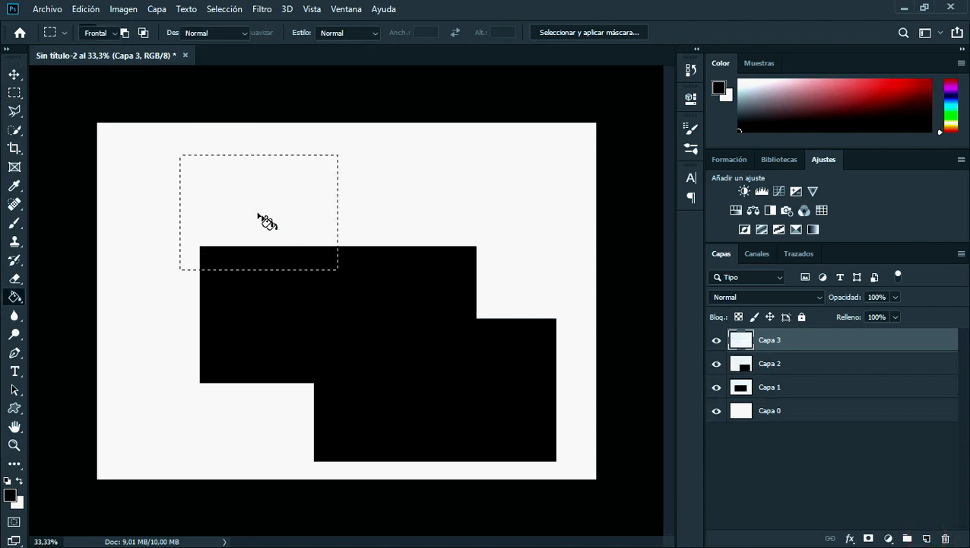
pyautogui.click(251, 206)
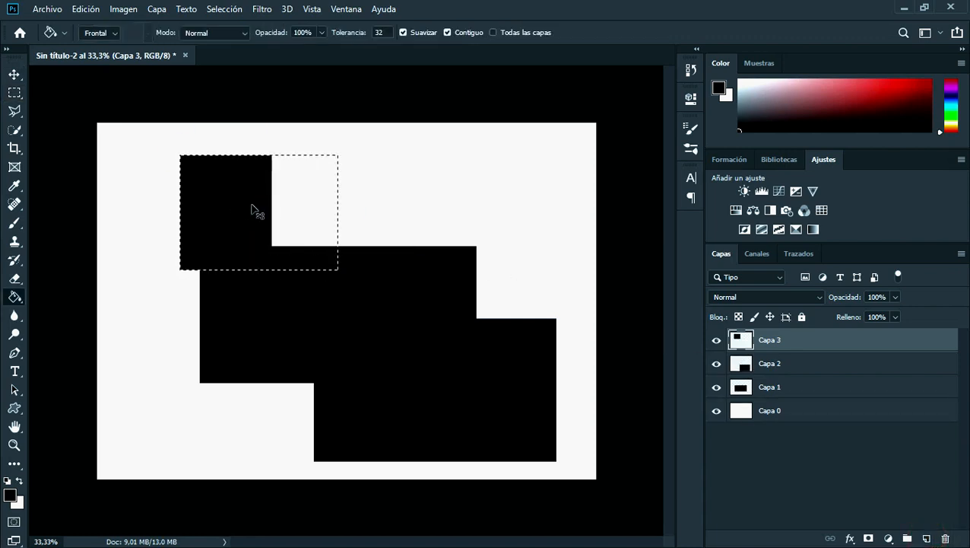
pyautogui.hotkey('ctrl', 'd')
# Move the black rectangles of Capa 1, Capa 2 and Capa 3 independently around the canvas, leaving Capa 3's near the lower right.
pyautogui.press('v')
pyautogui.moveTo(252, 205)
pyautogui.mouseDown()
pyautogui.moveTo(401, 212)
pyautogui.moveTo(251, 186)
pyautogui.mouseUp()
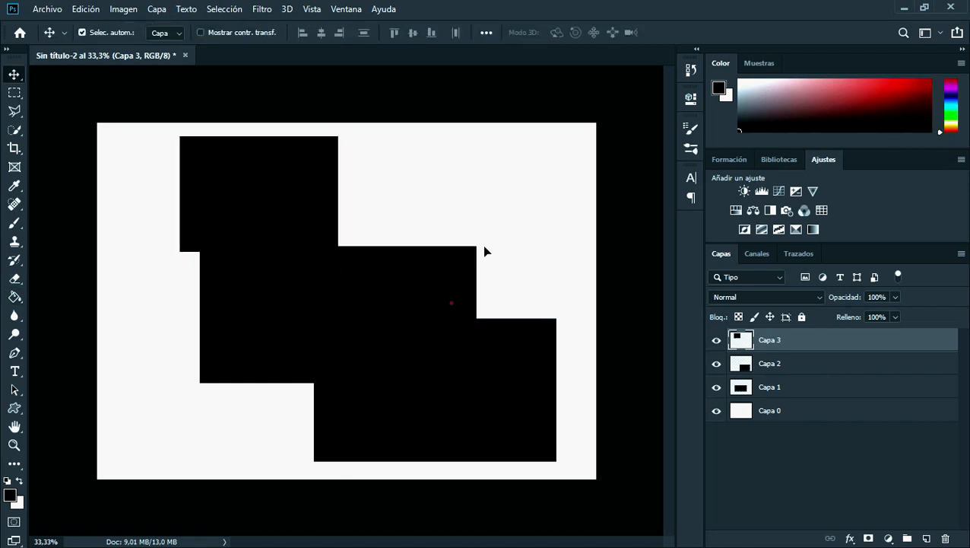
pyautogui.moveTo(464, 315); pyautogui.dragTo(498, 260)
pyautogui.moveTo(514, 379); pyautogui.dragTo(378, 385)
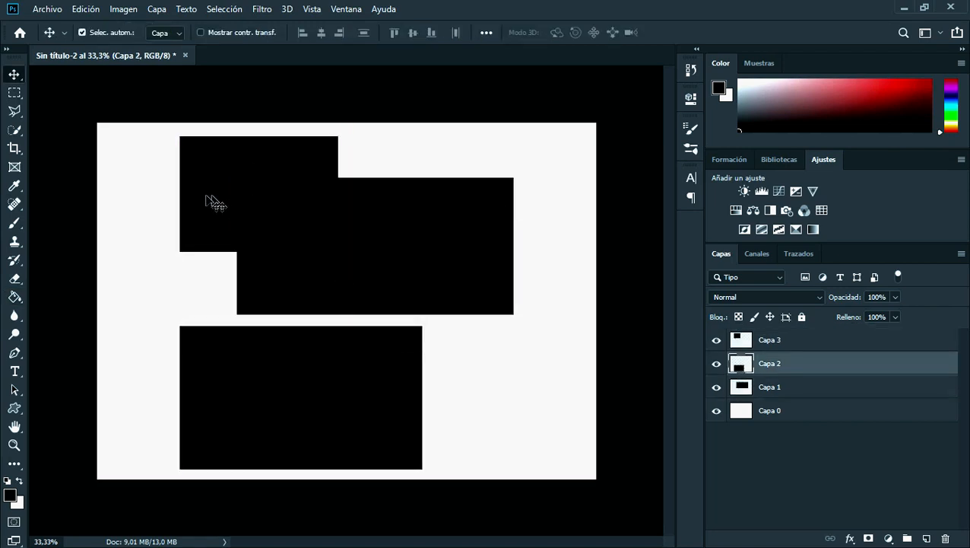
pyautogui.moveTo(217, 201); pyautogui.dragTo(456, 396)
pyautogui.moveTo(307, 387)
pyautogui.mouseDown()
pyautogui.moveTo(255, 348)
pyautogui.moveTo(256, 373)
pyautogui.moveTo(297, 387)
pyautogui.mouseUp()
pyautogui.moveTo(447, 384); pyautogui.dragTo(407, 399)
pyautogui.moveTo(444, 241); pyautogui.dragTo(351, 213)
pyautogui.moveTo(238, 362); pyautogui.dragTo(457, 223)
pyautogui.moveTo(292, 217); pyautogui.dragTo(278, 254)
pyautogui.moveTo(531, 221); pyautogui.dragTo(474, 186)
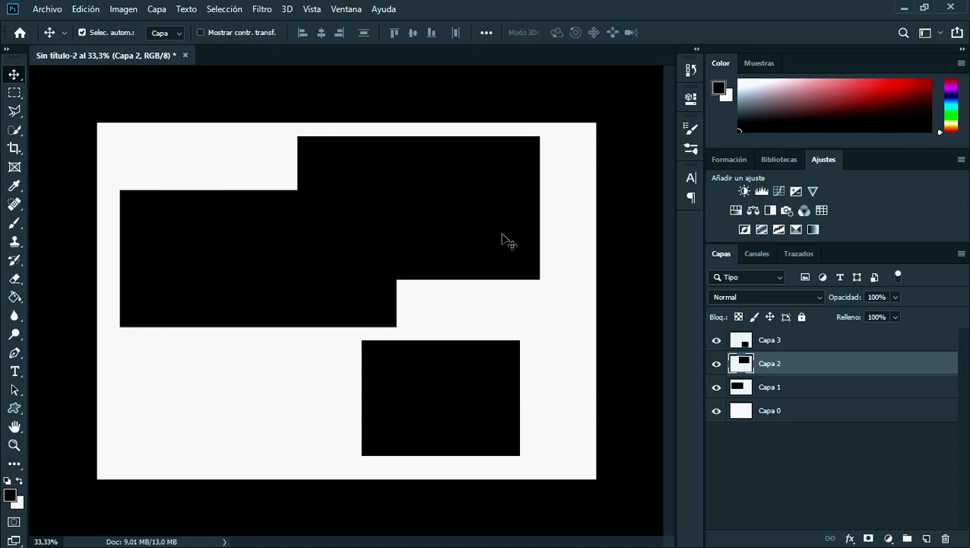
pyautogui.moveTo(499, 241); pyautogui.dragTo(538, 274)
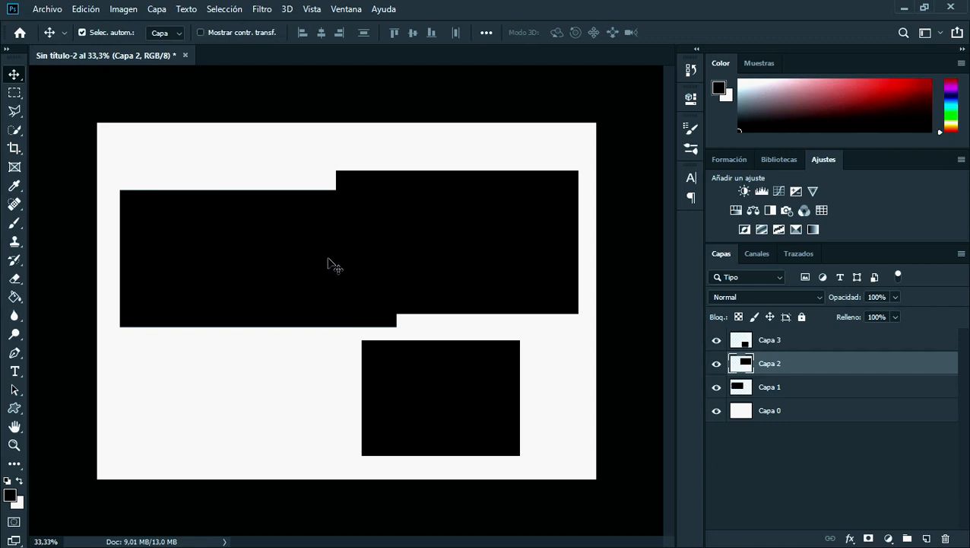
pyautogui.moveTo(328, 258); pyautogui.dragTo(317, 215)
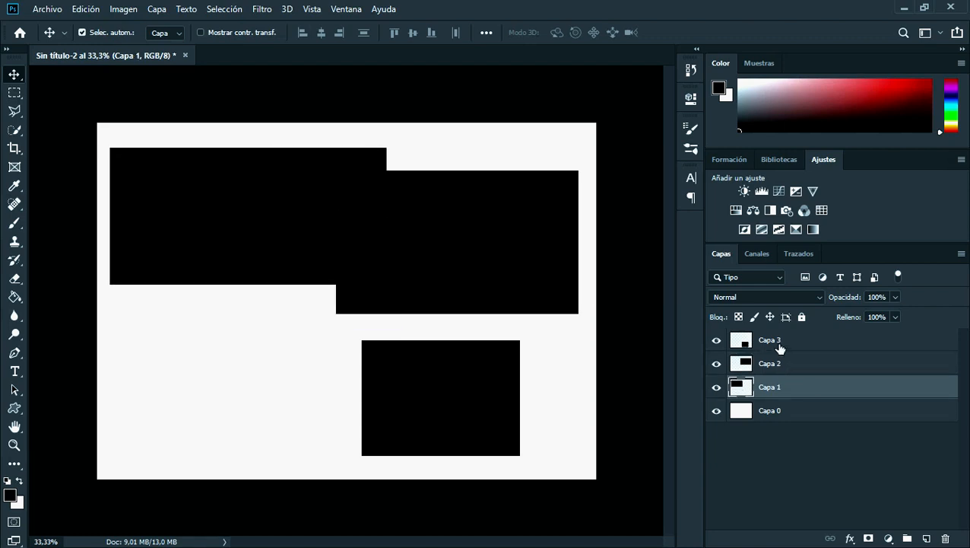
# Delete the layers Capa 3, Capa 2 and Capa 1, leaving only Capa 0.
pyautogui.click(770, 340)
pyautogui.press('Delete')
pyautogui.press('Delete')
pyautogui.press('Delete')
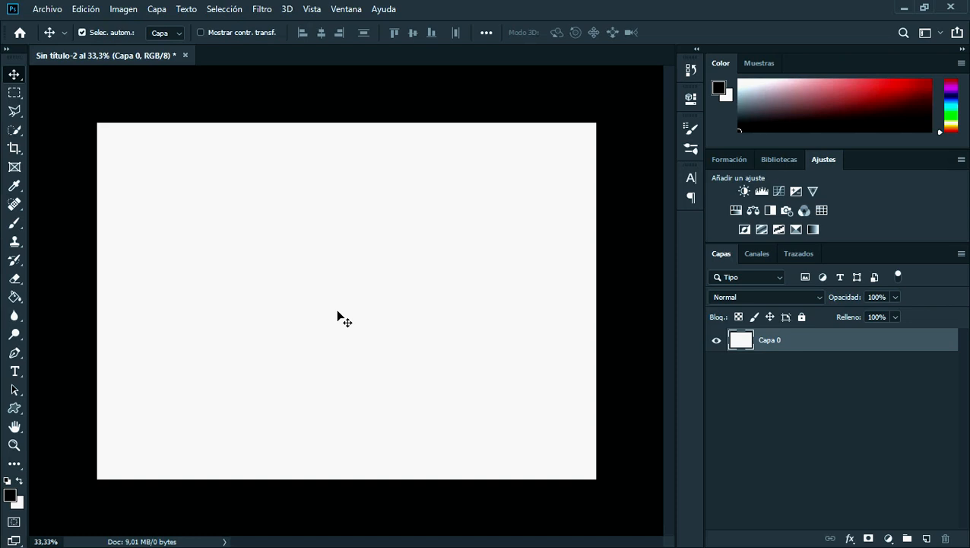
# Select a large rectangular area in the middle of the canvas and fill it with black directly on Capa 0.
pyautogui.press('m')
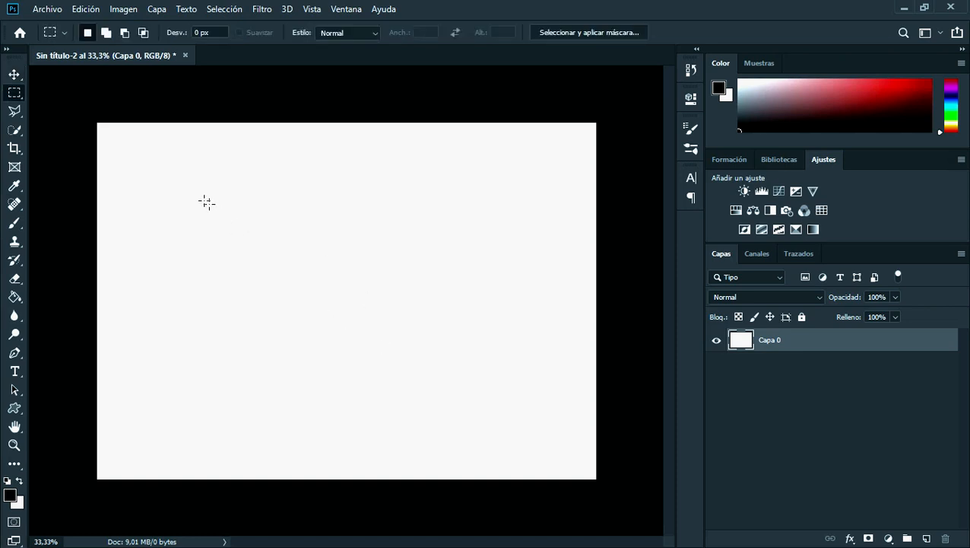
pyautogui.moveTo(199, 199)
pyautogui.mouseDown()
pyautogui.moveTo(470, 407)
pyautogui.moveTo(521, 426)
pyautogui.mouseUp()
pyautogui.press('g')
pyautogui.click(392, 330)
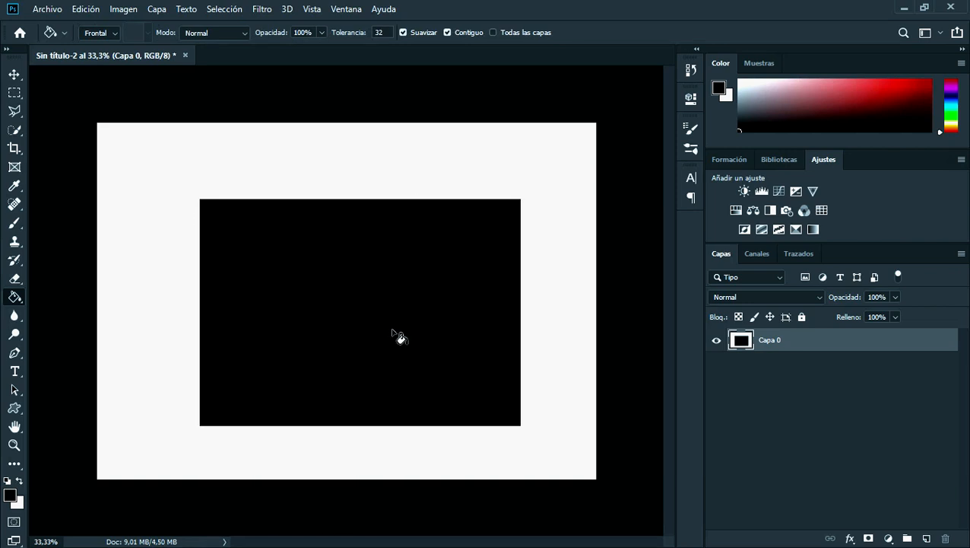
# Try moving the black rectangle on Capa 0 slightly upward, and undo the move and the black fill, keeping the rectangular selection.
pyautogui.press('v')
pyautogui.moveTo(386, 333); pyautogui.dragTo(381, 311)
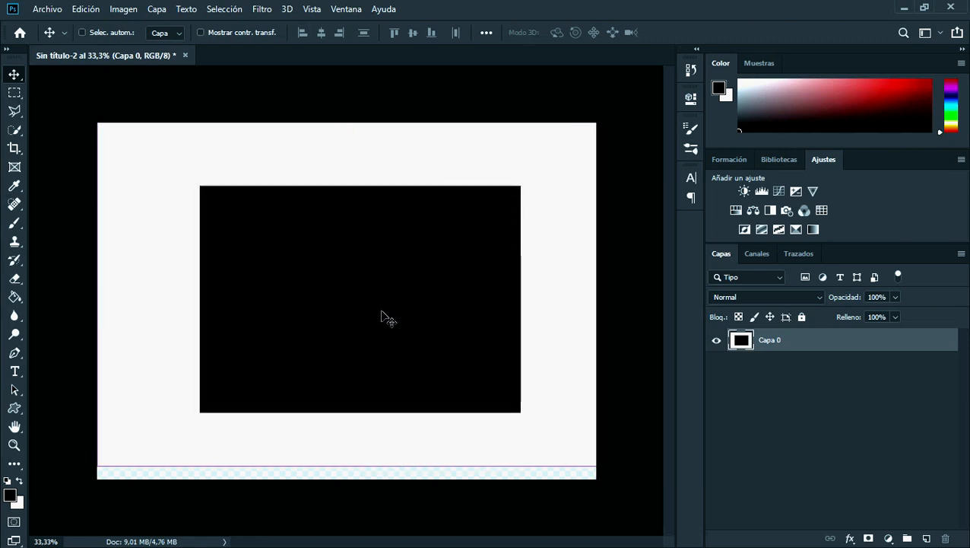
pyautogui.hotkey('ctrl', 'z')
pyautogui.hotkey('ctrl', 'z')
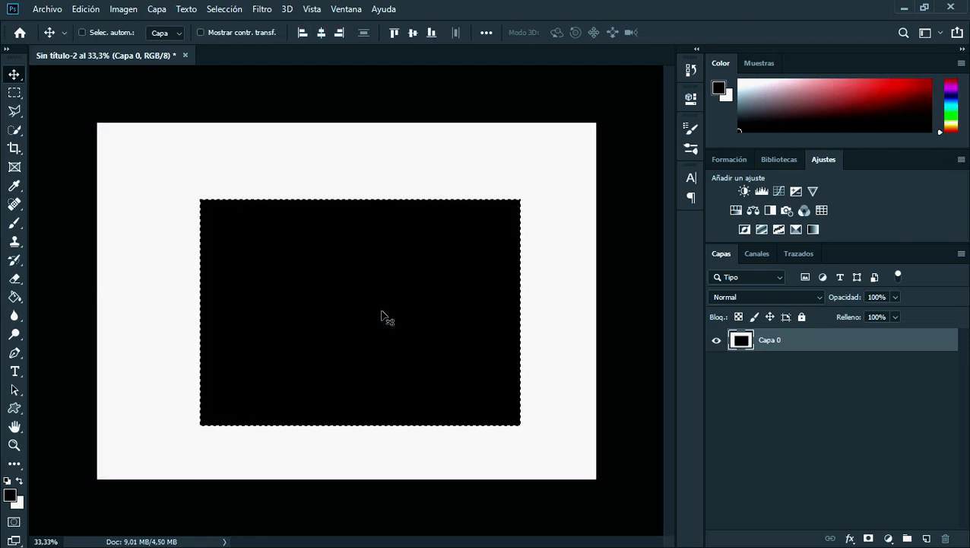
pyautogui.press('Delete')
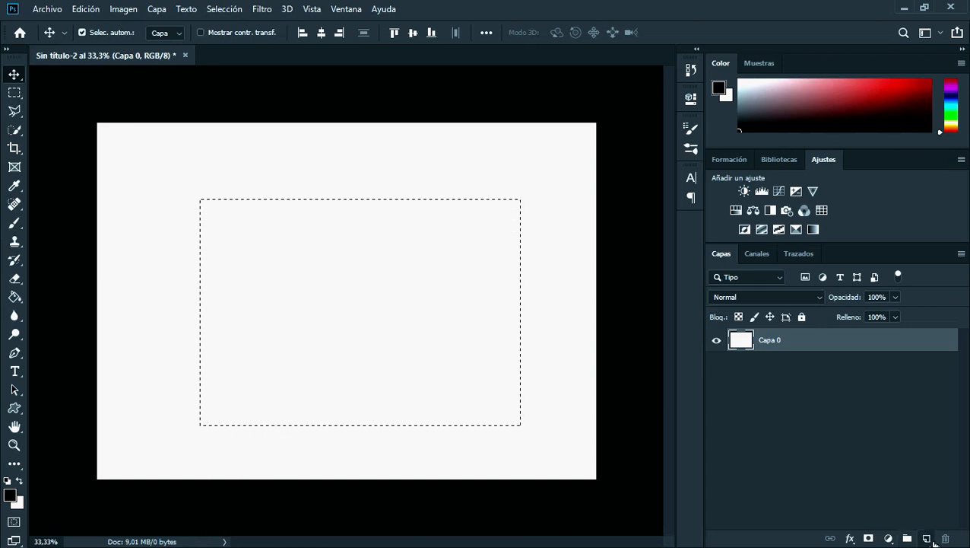
# Add a new layer above Capa 0 and fill the selected rectangular area with black on it.
pyautogui.click(928, 538)
pyautogui.press('g')
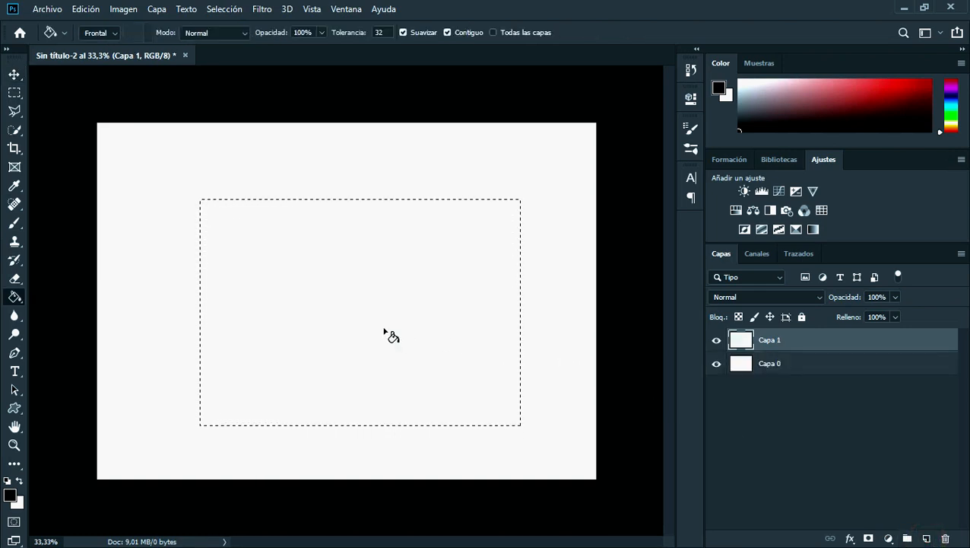
pyautogui.click(384, 328)
# Clear the selection and move the black rectangle on Capa 1 around, leaving it near the canvas's middle with Capa 1 selected.
pyautogui.press('v')
pyautogui.moveTo(383, 327)
pyautogui.mouseDown()
pyautogui.moveTo(381, 291)
pyautogui.moveTo(350, 313)
pyautogui.moveTo(353, 333)
pyautogui.moveTo(338, 312)
pyautogui.mouseUp()
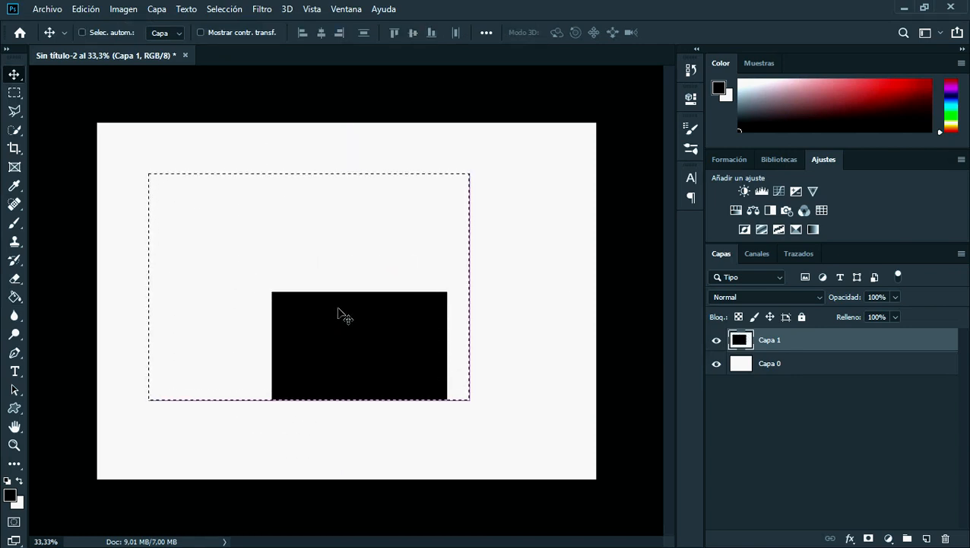
pyautogui.hotkey('alt', 'BackSpace')
pyautogui.hotkey('ctrl', 'd')
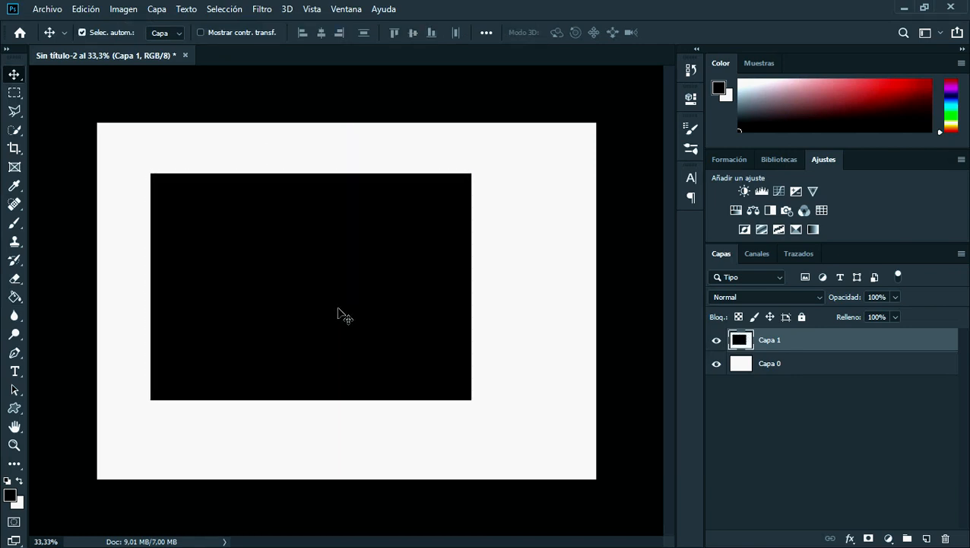
pyautogui.moveTo(337, 315); pyautogui.dragTo(356, 338)
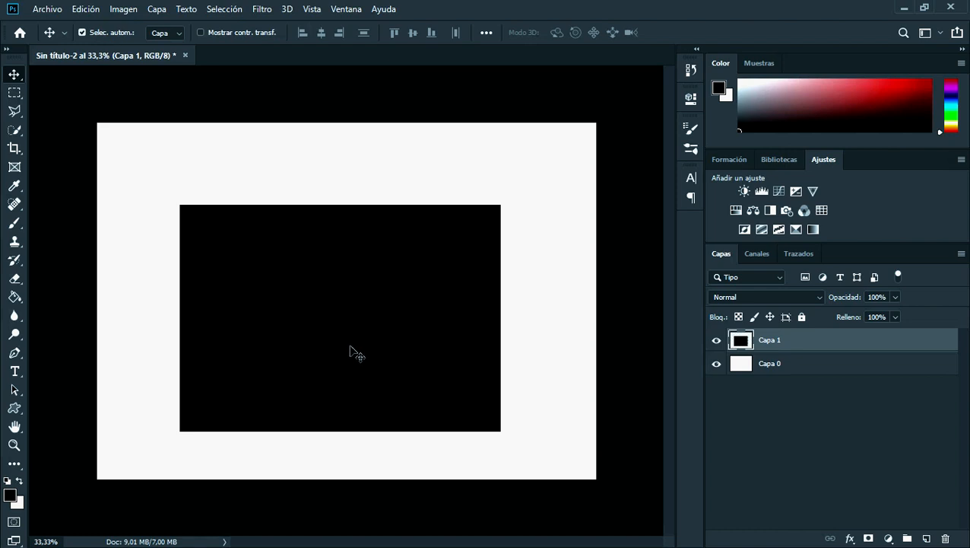
pyautogui.moveTo(352, 349); pyautogui.dragTo(319, 292)
pyautogui.click(772, 362)
pyautogui.click(774, 339)
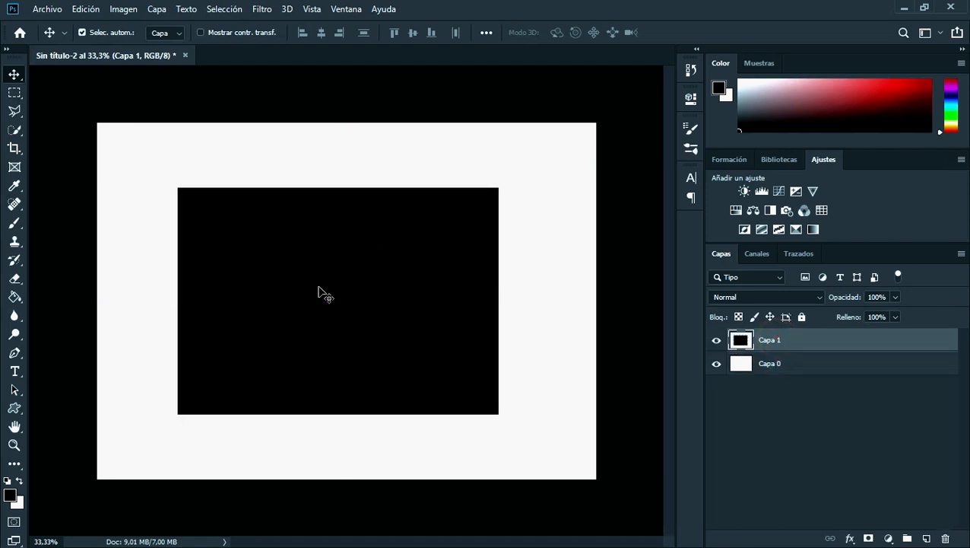
# Delete roughly the left half of the black rectangle on Capa 1 and move the remaining piece slightly up and left.
pyautogui.press('m')
pyautogui.moveTo(149, 172); pyautogui.dragTo(351, 446)
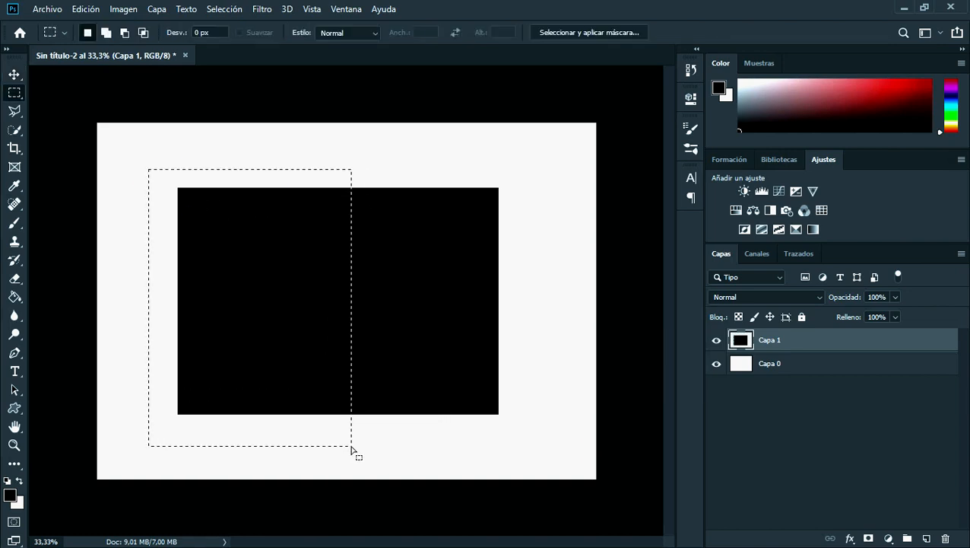
pyautogui.press('Delete')
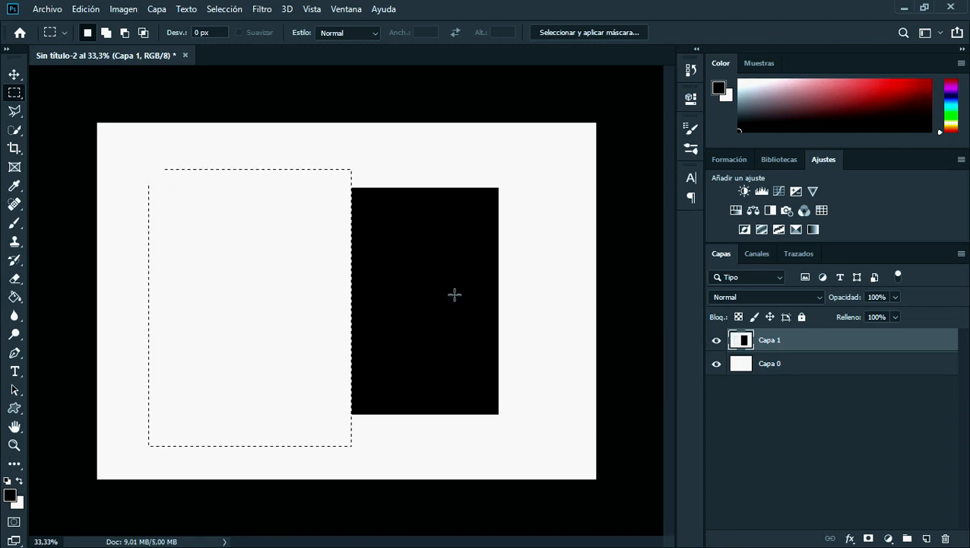
pyautogui.hotkey('ctrl', 'd')
pyautogui.press('v')
pyautogui.moveTo(432, 290); pyautogui.dragTo(445, 266)
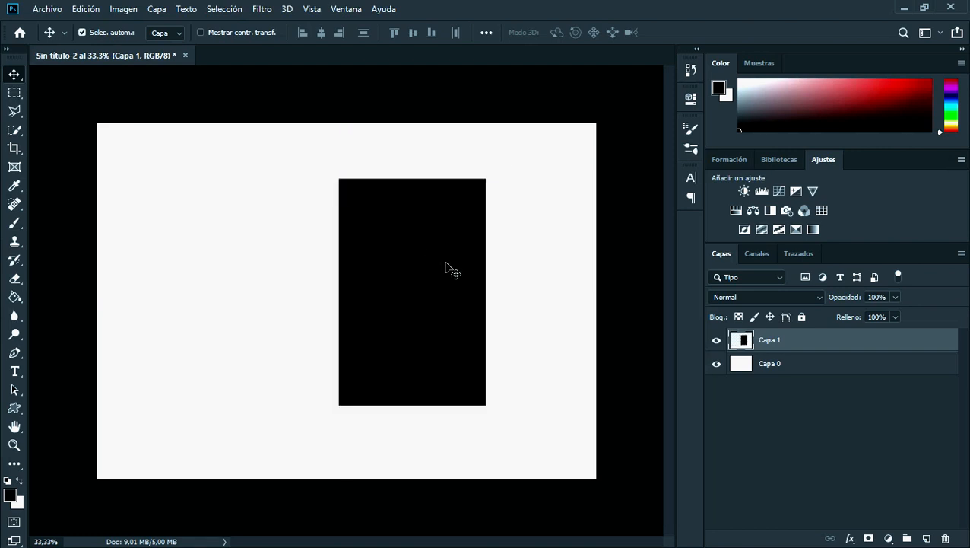
# Delete about the upper half of the remaining black rectangle on Capa 1 with a rectangular selection and deselect.
pyautogui.press('m')
pyautogui.moveTo(297, 152); pyautogui.dragTo(514, 285)
pyautogui.press('Delete')
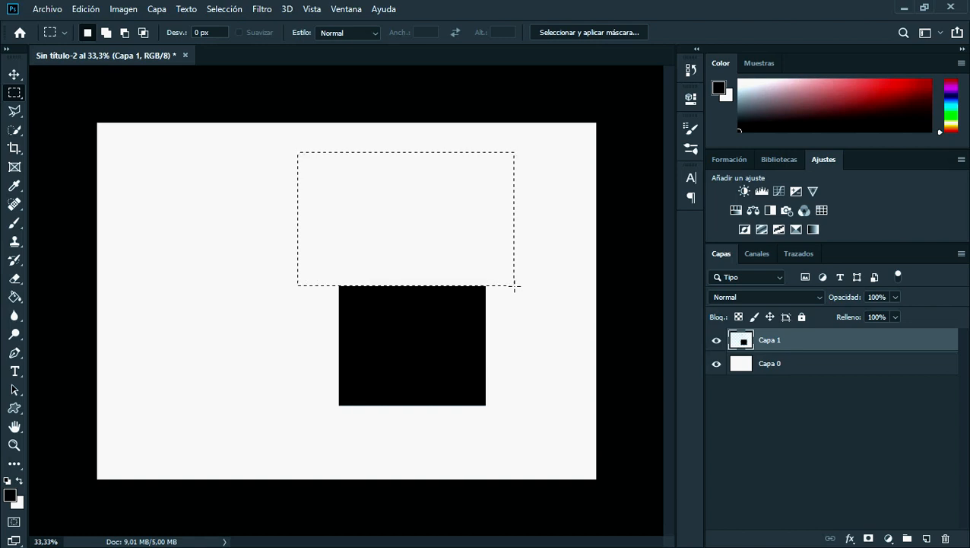
pyautogui.hotkey('ctrl', 'd')
# Cut away the lower-left corner of the black shape on Capa 1 with a rectangular selection and deselect.
pyautogui.moveTo(280, 329); pyautogui.dragTo(375, 457)
pyautogui.hotkey('ctrl', 'd')
pyautogui.hotkey('ctrl', 'shift', 'd')
pyautogui.press('Delete')
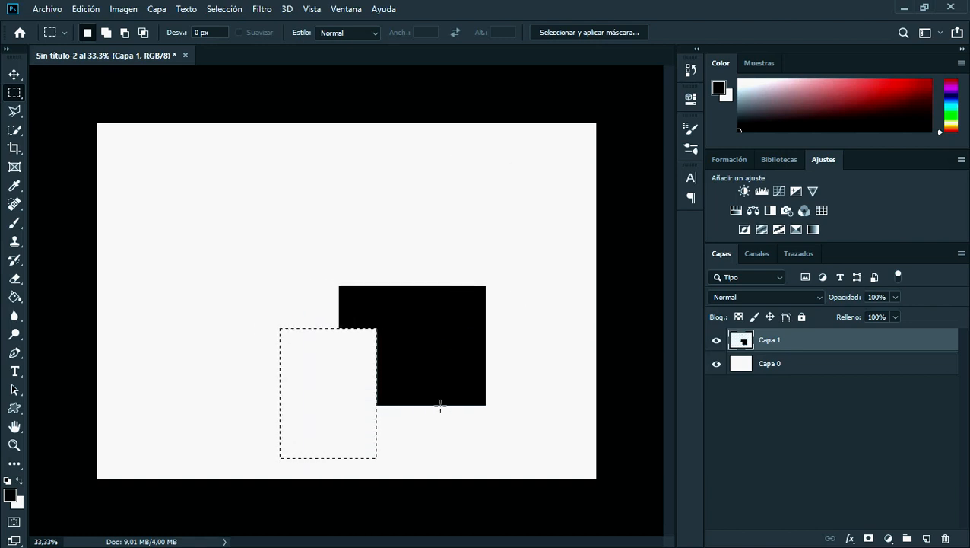
pyautogui.hotkey('ctrl', 'd')
pyautogui.press('v')
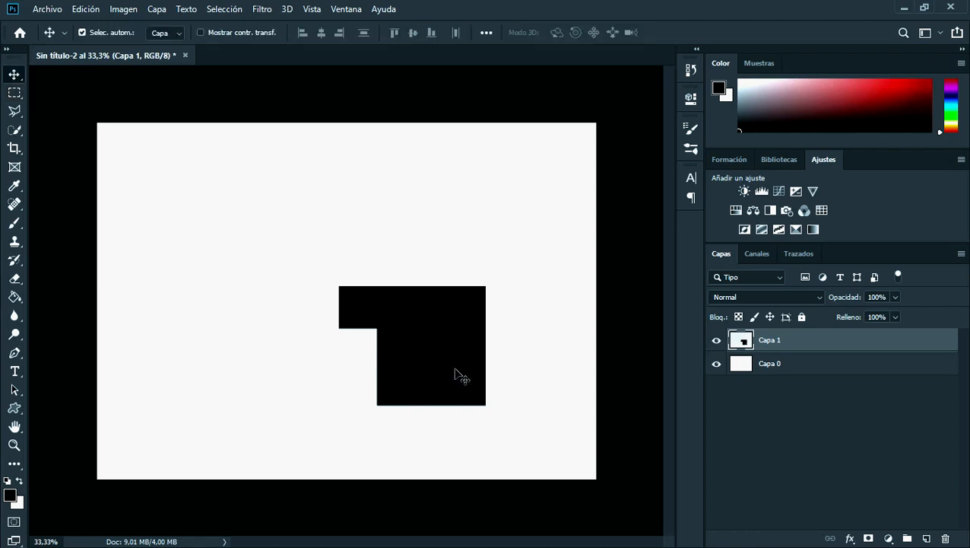
# Undo the move and the successive cuts on Capa 1 back to the full black rectangle, and deselect.
pyautogui.moveTo(453, 368); pyautogui.dragTo(391, 305)
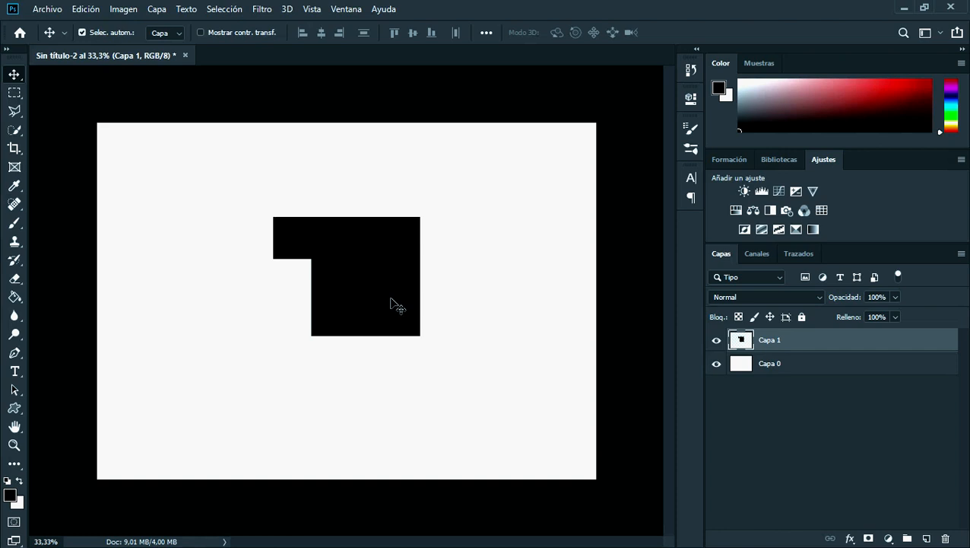
pyautogui.hotkey('ctrl', 'z')
pyautogui.hotkey('ctrl', 'z')
pyautogui.hotkey('ctrl', 'z')
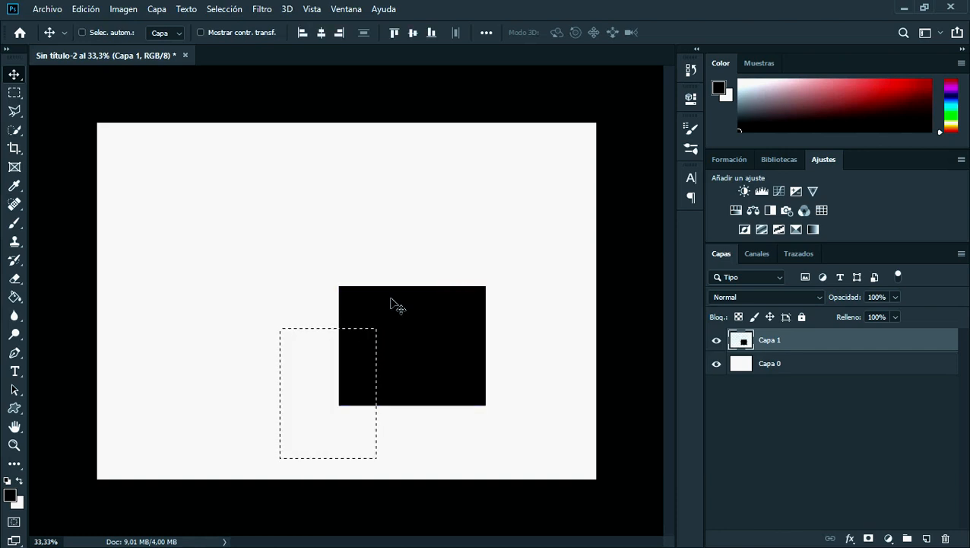
pyautogui.hotkey('ctrl', 'z')
pyautogui.hotkey('ctrl', 'z')
pyautogui.hotkey('ctrl', 'z')
pyautogui.hotkey('ctrl', 'z')
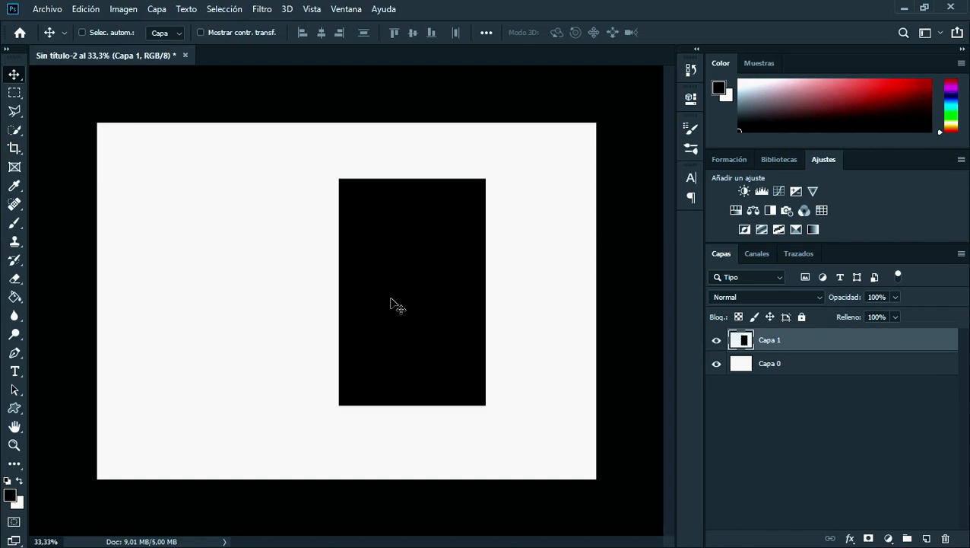
pyautogui.hotkey('ctrl', 'z')
pyautogui.hotkey('ctrl', 'z')
pyautogui.hotkey('ctrl', 'z')
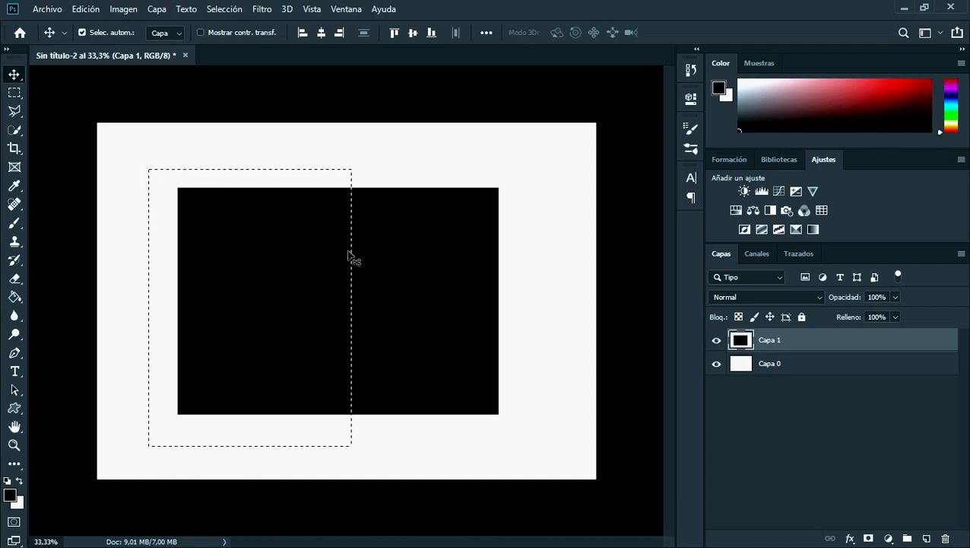
pyautogui.hotkey('ctrl', 'd')
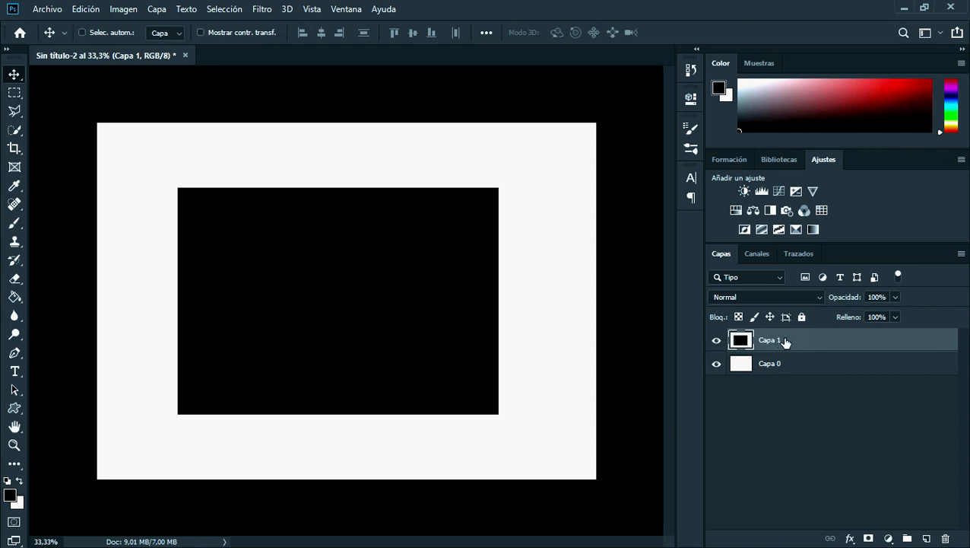
# Duplicate Capa 1 and hide the original, keeping only the copy and Capa 0 visible.
pyautogui.hotkey('ctrl', 'j')
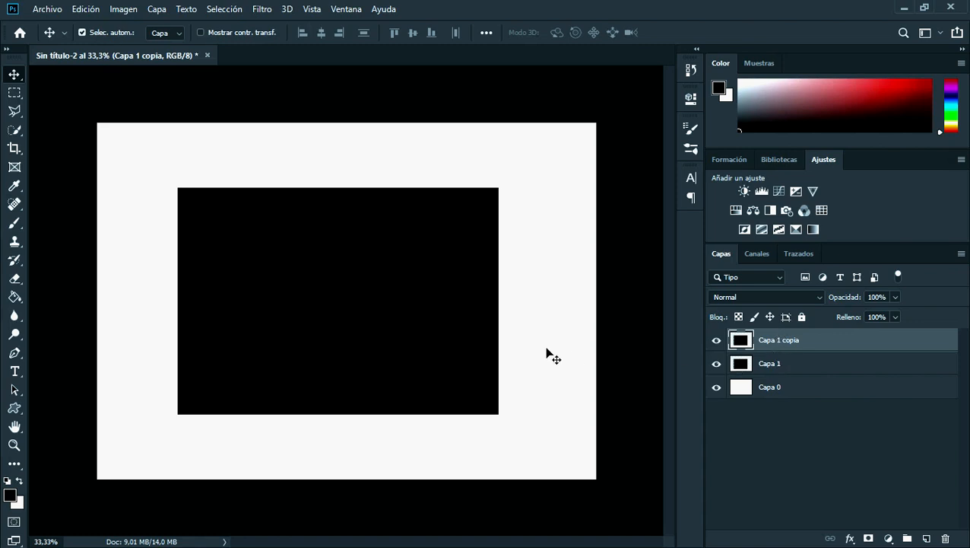
pyautogui.click(717, 364)
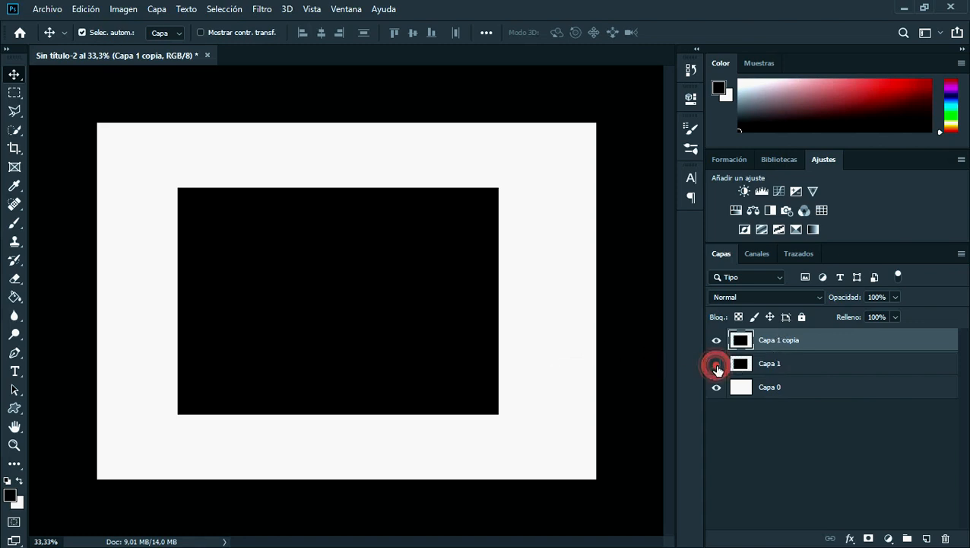
pyautogui.click(716, 340)
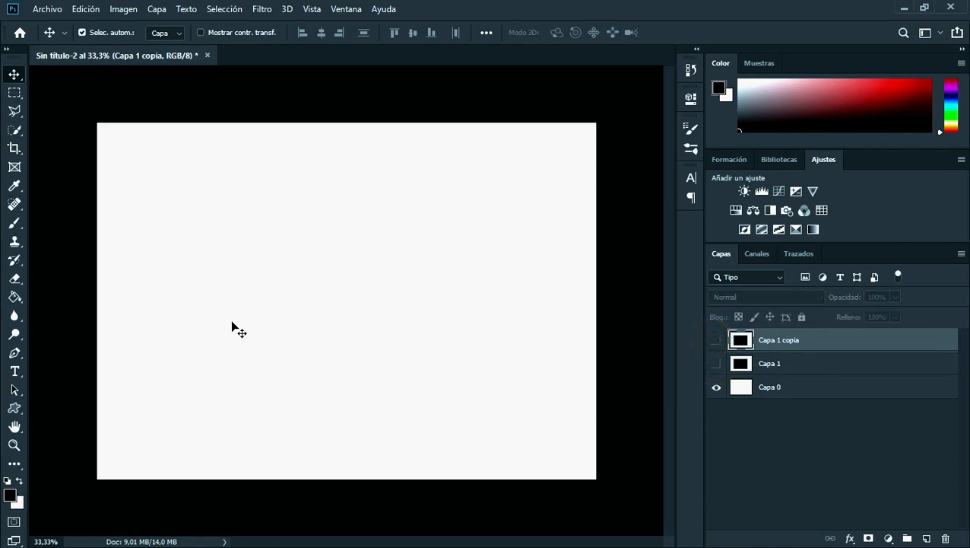
pyautogui.click(716, 340)
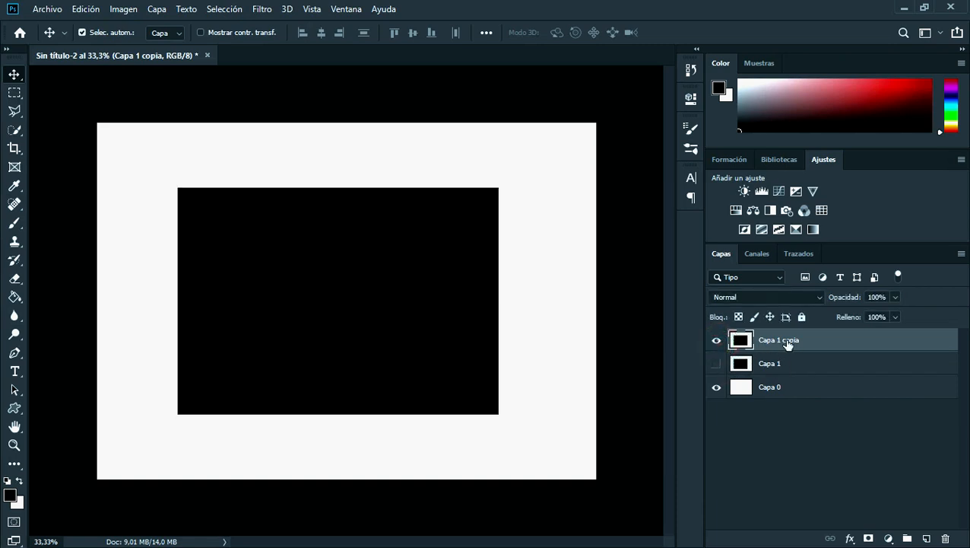
# Cut away the upper-left, upper-right and lower-middle parts of the black rectangle on Capa 1 copia and deselect.
pyautogui.press('m')
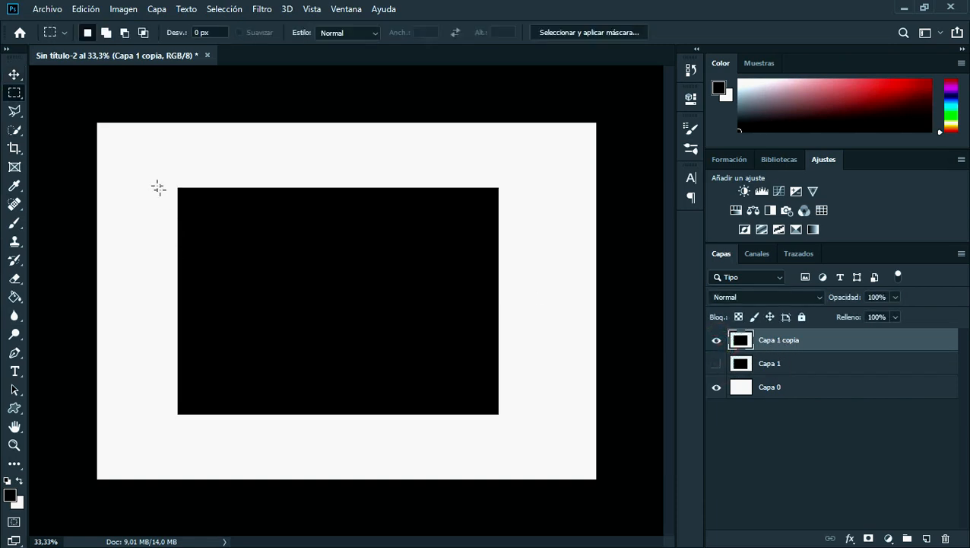
pyautogui.moveTo(134, 169); pyautogui.dragTo(291, 345)
pyautogui.press('Delete')
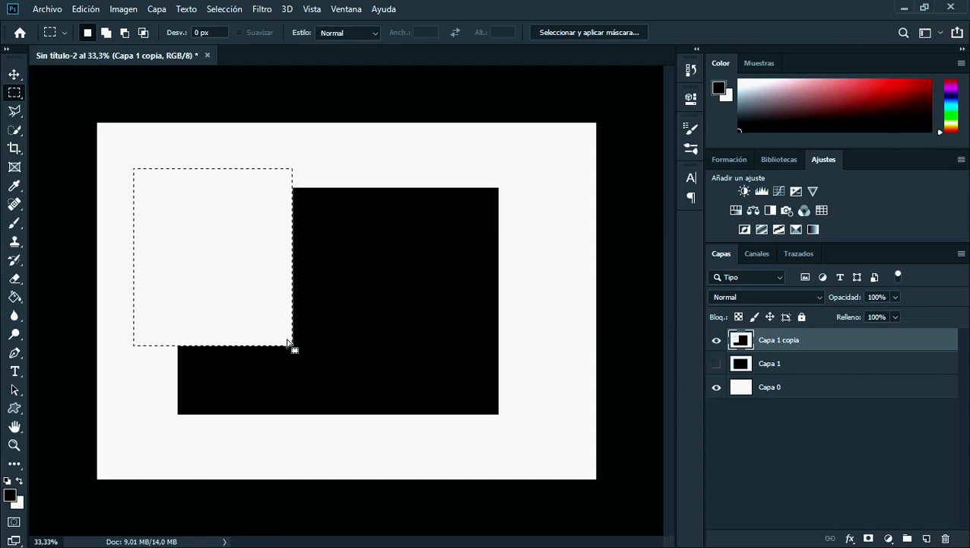
pyautogui.moveTo(228, 268); pyautogui.dragTo(366, 486)
pyautogui.press('Delete')
pyautogui.press('Delete')
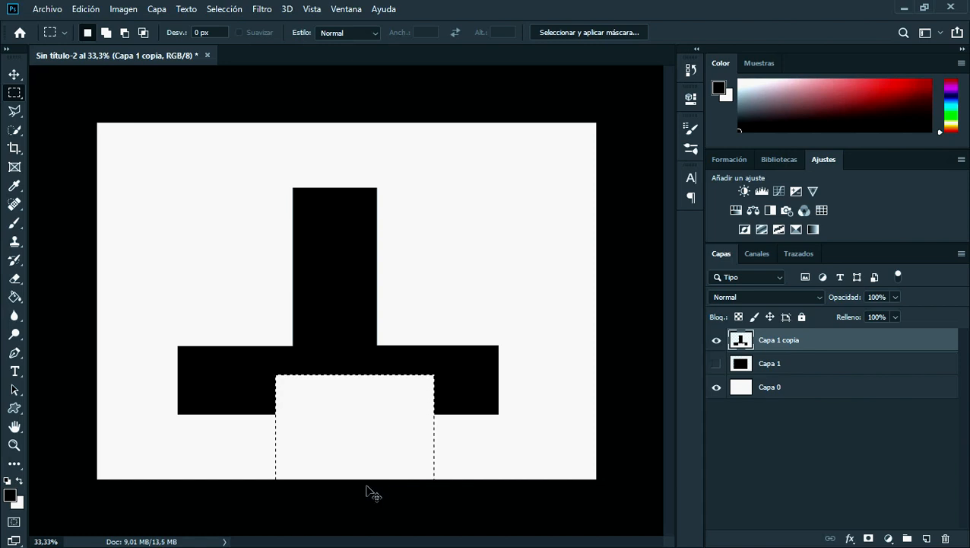
pyautogui.hotkey('ctrl', 'd')
# Show the original Capa 1 instead of the copy with its rectangle centred on the canvas, and delete Capa 1 copia.
pyautogui.click(717, 343)
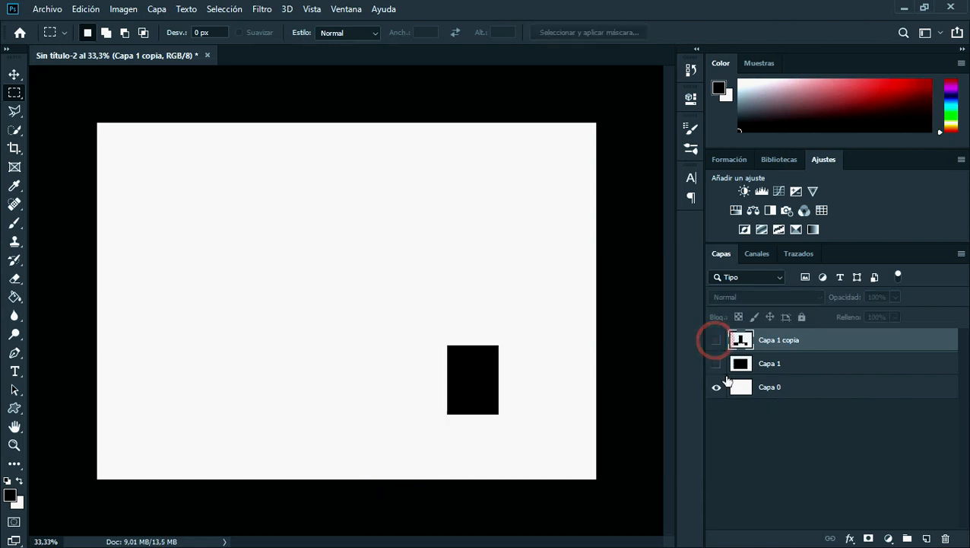
pyautogui.click(717, 365)
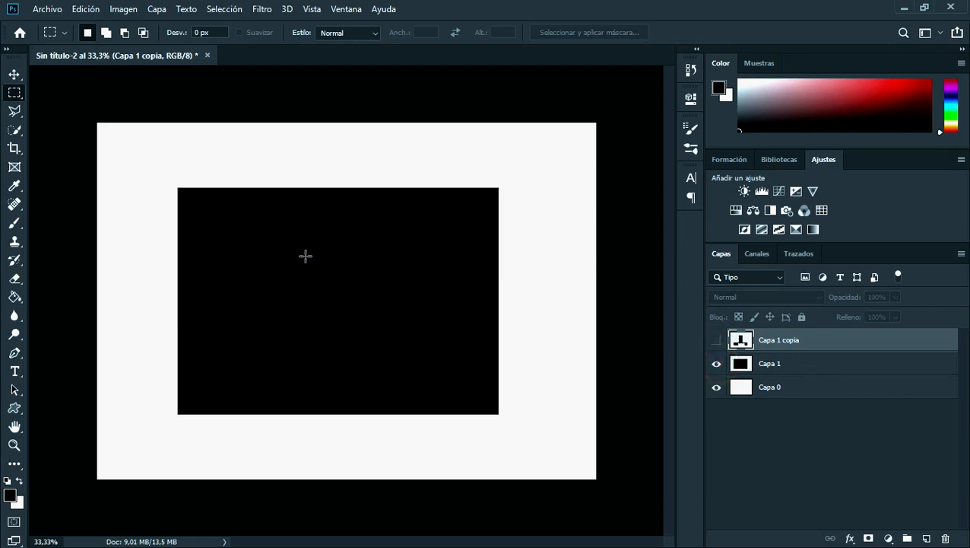
pyautogui.press('v')
pyautogui.moveTo(339, 308)
pyautogui.mouseDown()
pyautogui.moveTo(359, 307)
pyautogui.moveTo(349, 309)
pyautogui.mouseUp()
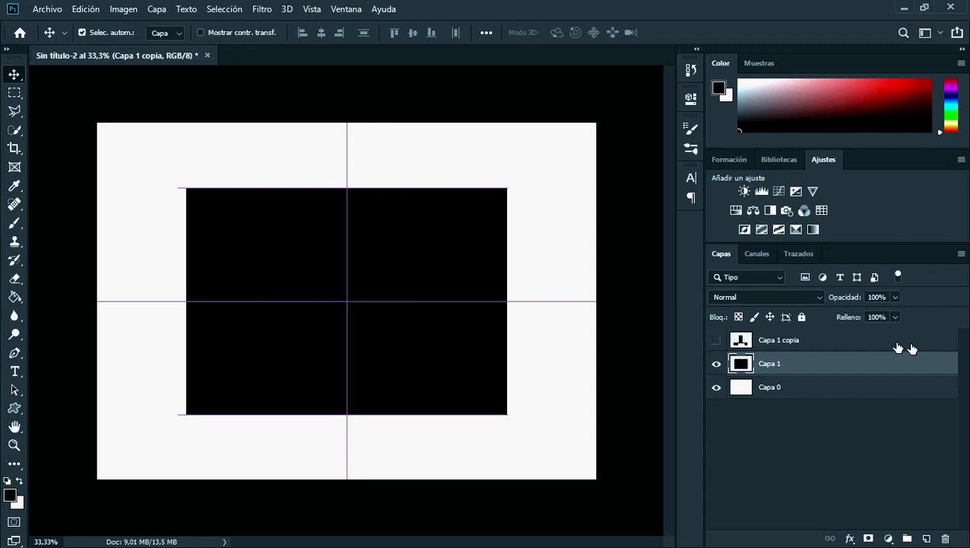
pyautogui.click(855, 347)
pyautogui.press('Delete')
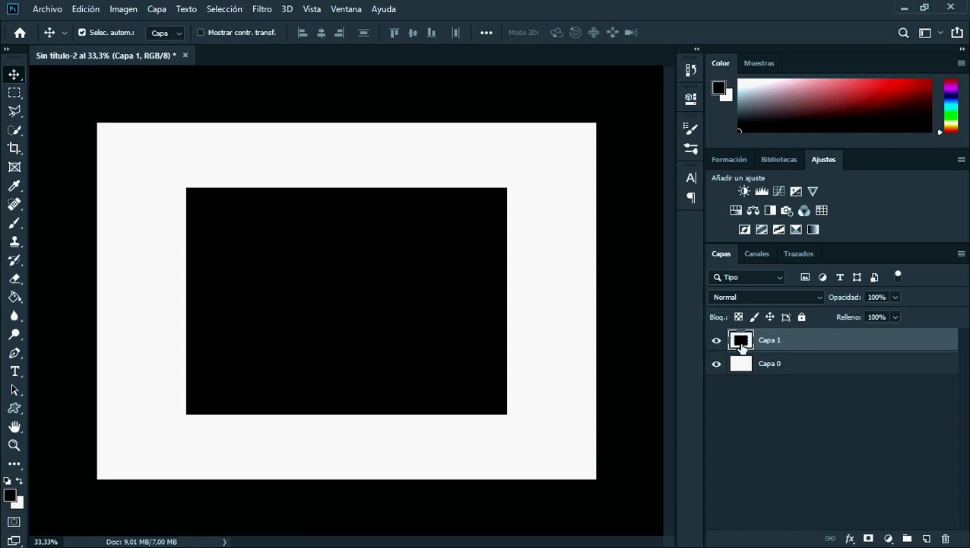
# Make another duplicate of Capa 1, hide it and delete it.
pyautogui.hotkey('ctrl', 'j')
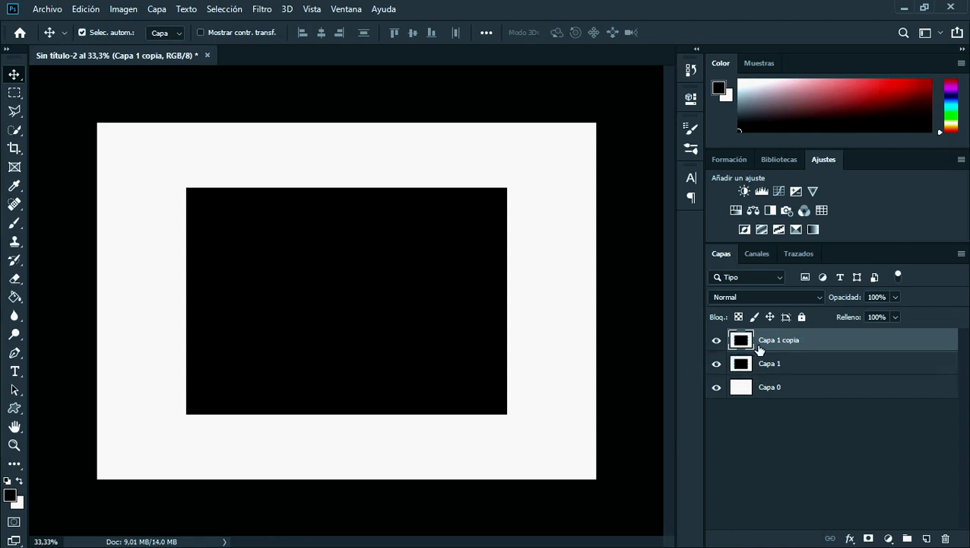
pyautogui.click(717, 340)
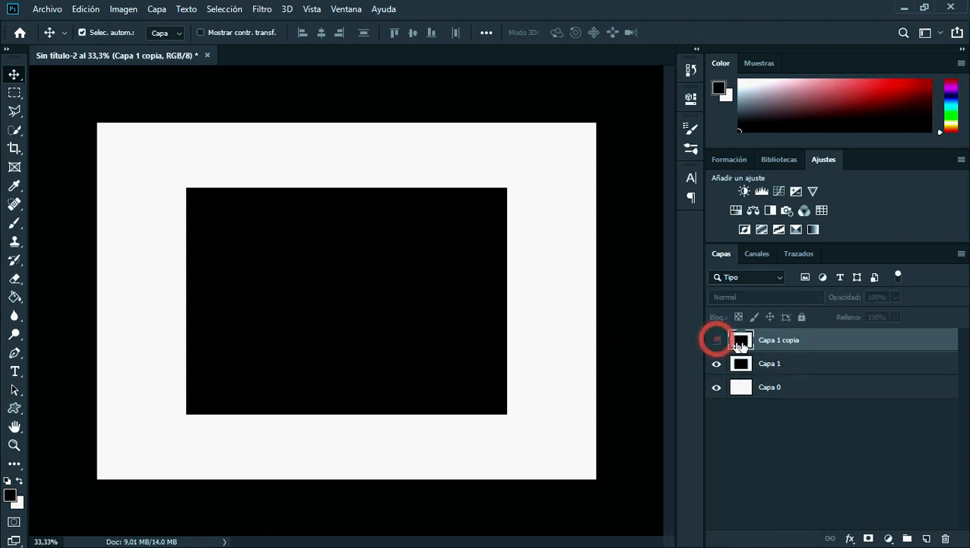
pyautogui.click(769, 346)
pyautogui.press('Delete')
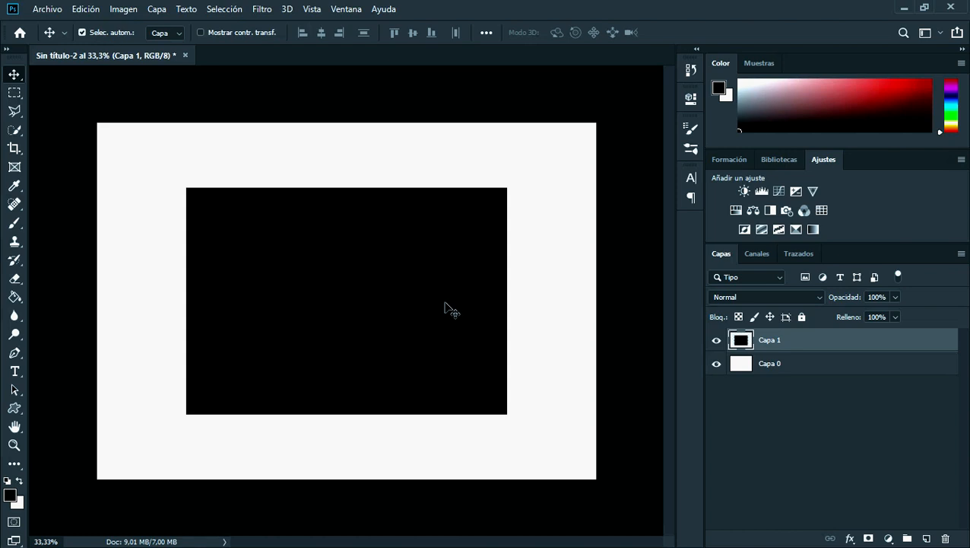
# Add three new empty layers above Capa 1 and shift the black rectangle slightly up and left.
pyautogui.click(927, 539)
pyautogui.click(927, 538)
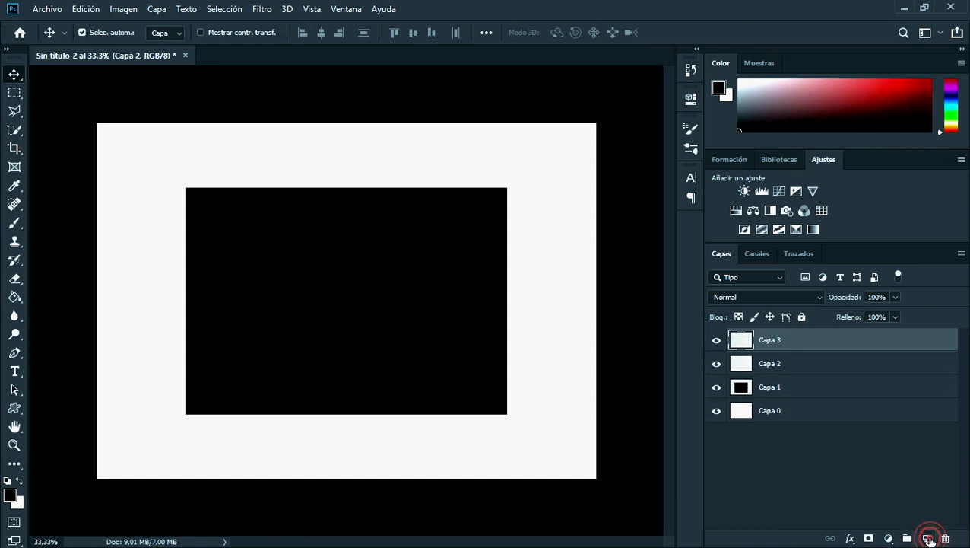
pyautogui.click(927, 538)
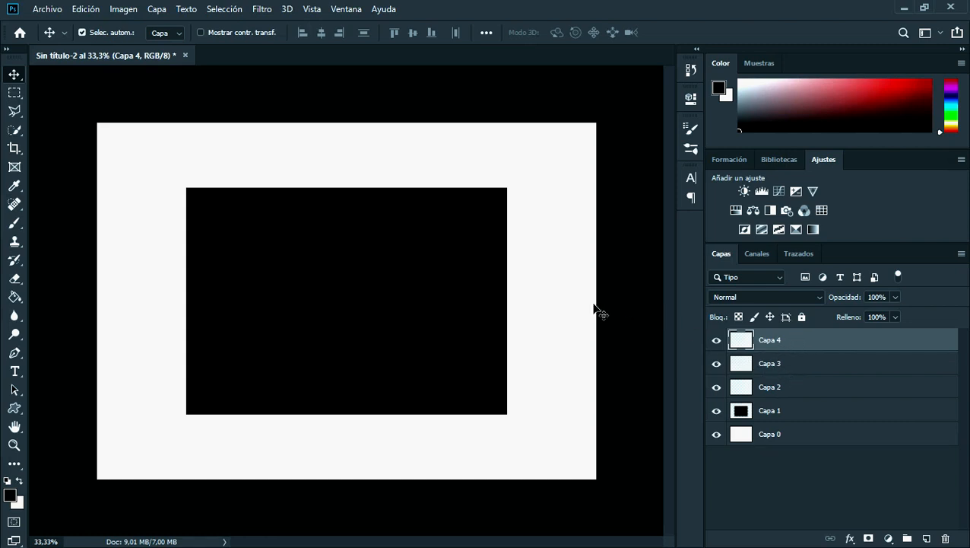
pyautogui.moveTo(392, 317); pyautogui.dragTo(357, 297)
# Fill a wide rectangular selection overlapping the black rectangle's lower edge with dark red on Capa 2, and deselect.
pyautogui.press('m')
pyautogui.click(797, 391)
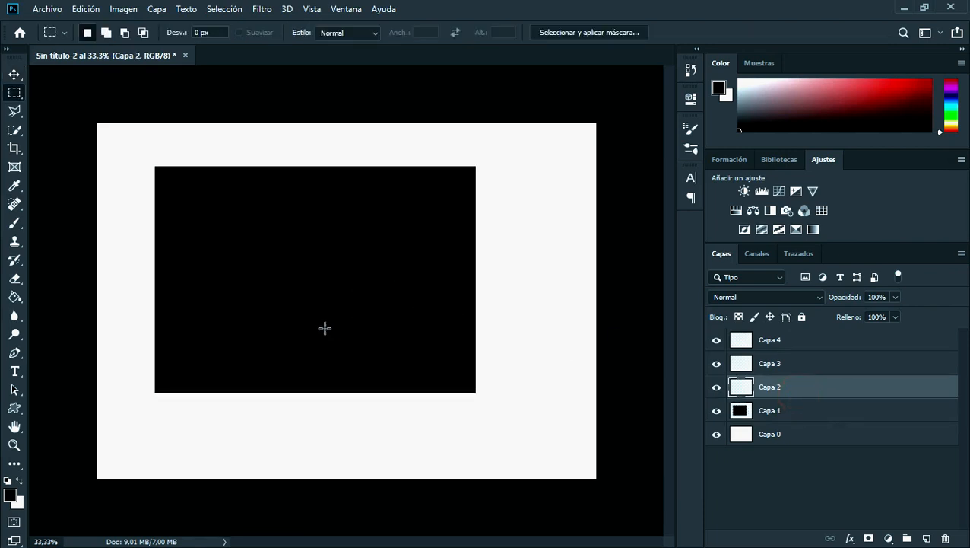
pyautogui.moveTo(269, 373)
pyautogui.mouseDown()
pyautogui.moveTo(292, 392)
pyautogui.moveTo(539, 468)
pyautogui.mouseUp()
pyautogui.press('g')
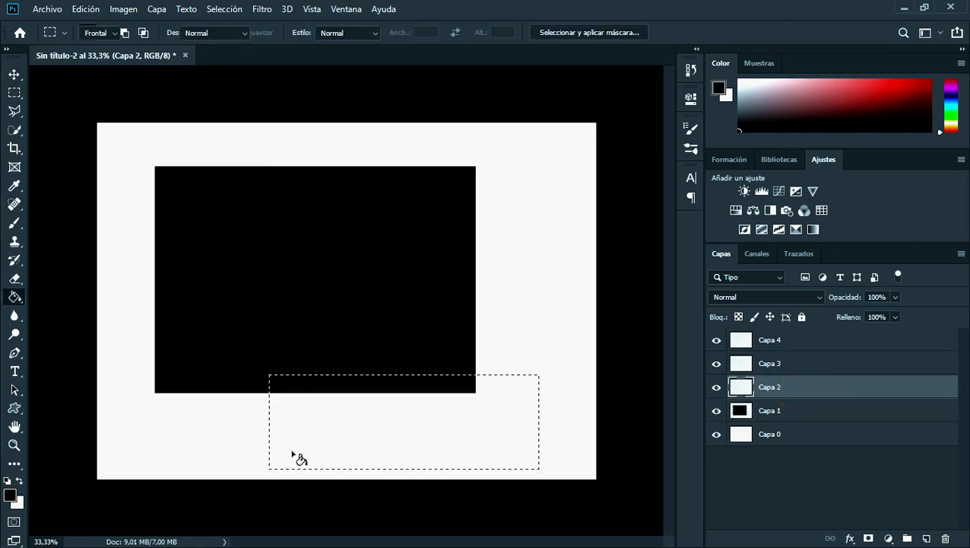
pyautogui.click(11, 498)
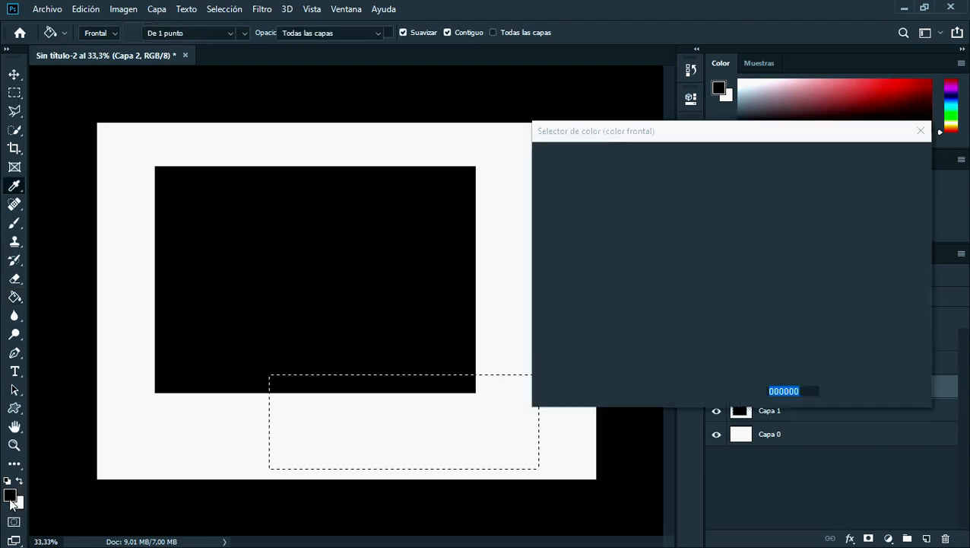
pyautogui.click(630, 239)
pyautogui.click(864, 160)
pyautogui.press('g')
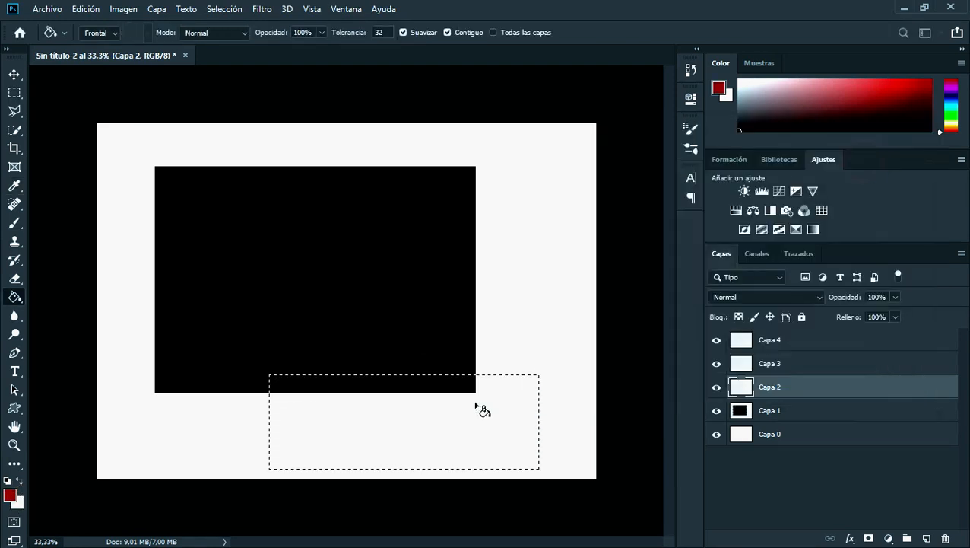
pyautogui.click(486, 417)
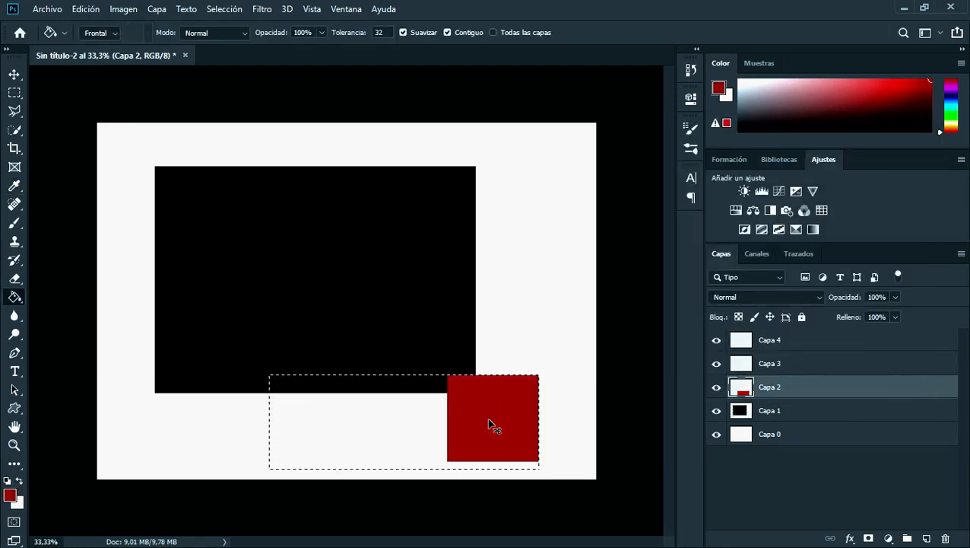
pyautogui.hotkey('ctrl', 'd')
# Move the red and black rectangles around independently, leaving the red one overlapping the black one's upper-right part.
pyautogui.press('v')
pyautogui.moveTo(484, 419); pyautogui.dragTo(431, 305)
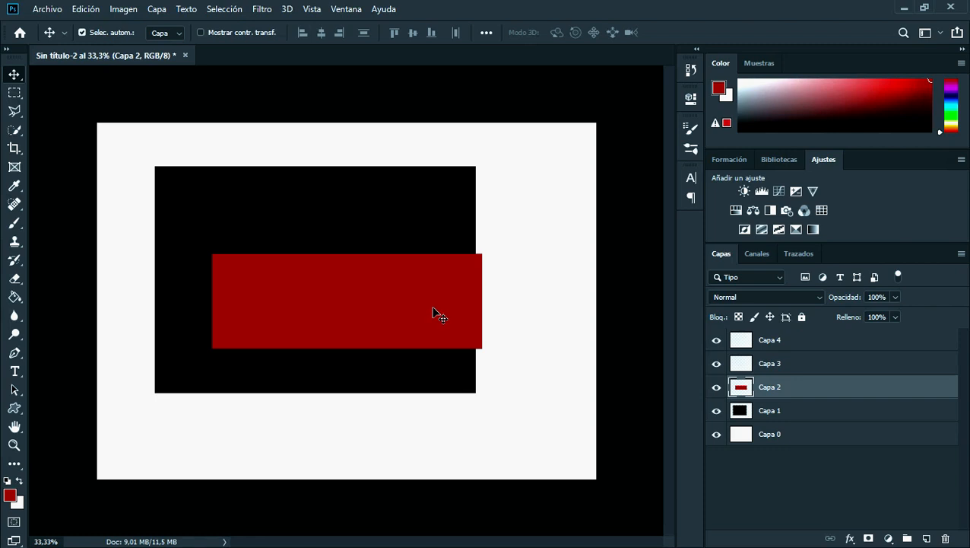
pyautogui.moveTo(348, 311); pyautogui.dragTo(452, 247)
pyautogui.moveTo(238, 277); pyautogui.dragTo(253, 336)
pyautogui.moveTo(200, 308); pyautogui.dragTo(275, 297)
pyautogui.moveTo(465, 221); pyautogui.dragTo(402, 239)
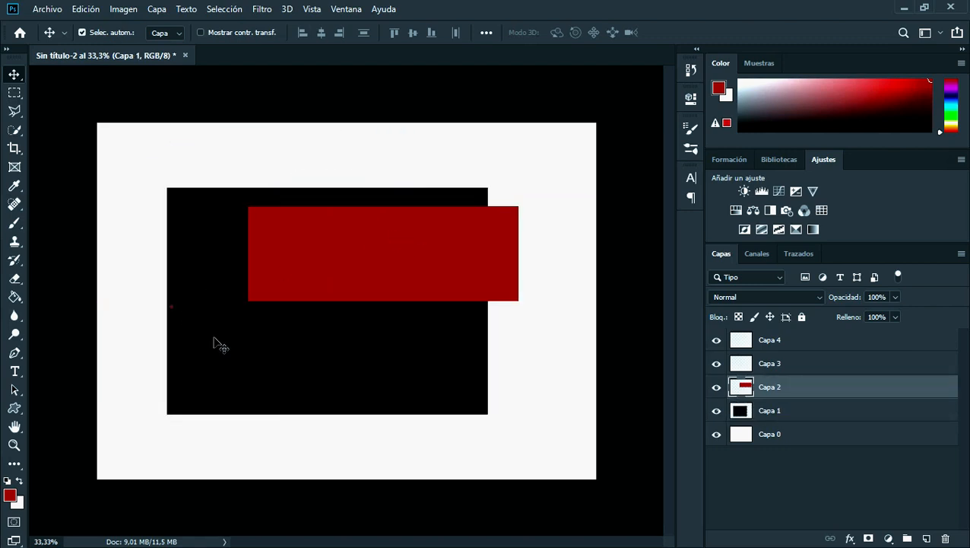
pyautogui.moveTo(225, 345); pyautogui.dragTo(184, 341)
pyautogui.moveTo(260, 365); pyautogui.dragTo(275, 380)
pyautogui.moveTo(334, 258); pyautogui.dragTo(358, 234)
pyautogui.moveTo(273, 358); pyautogui.dragTo(224, 380)
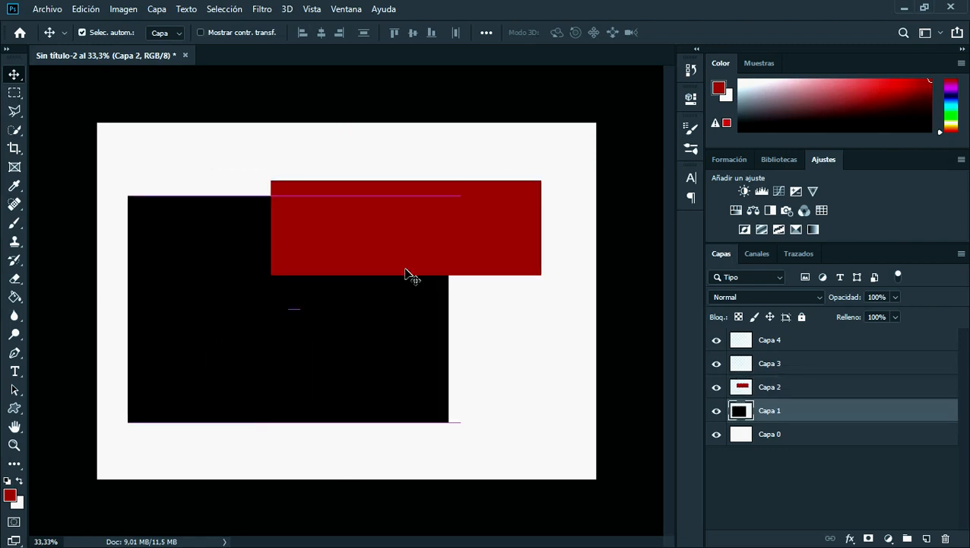
pyautogui.moveTo(404, 270); pyautogui.dragTo(455, 210)
pyautogui.moveTo(305, 341); pyautogui.dragTo(351, 334)
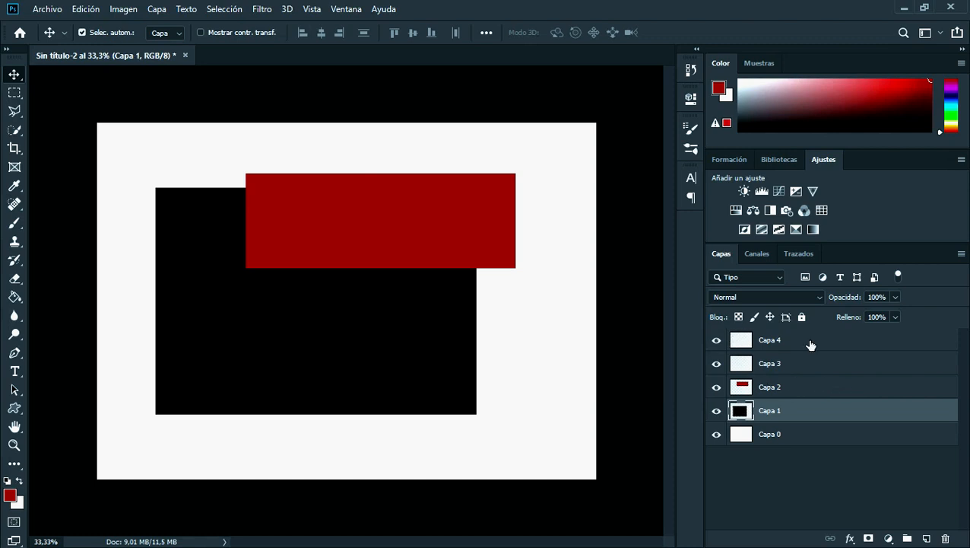
# Move the red rectangle down over the black one and place Capa 2 below Capa 1 in the layer order.
pyautogui.click(797, 389)
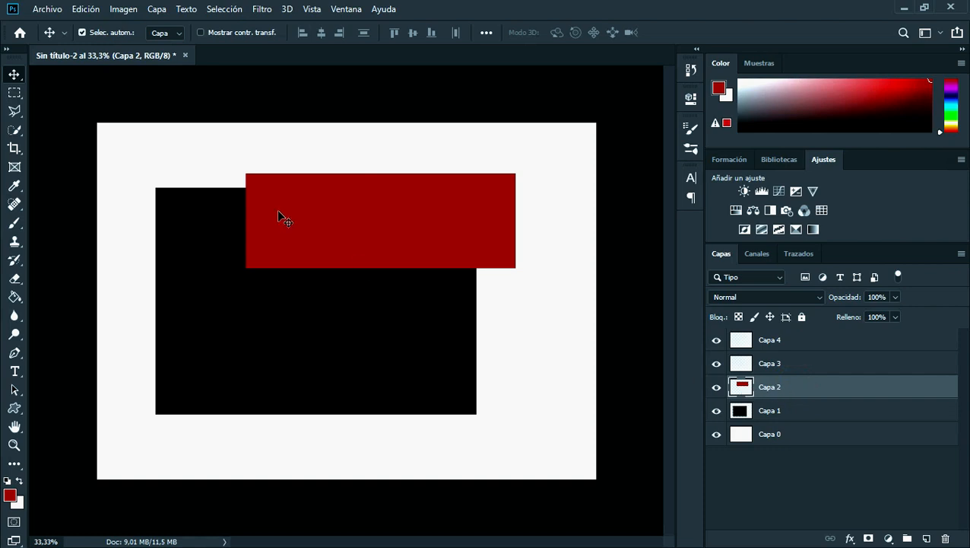
pyautogui.moveTo(353, 233); pyautogui.dragTo(326, 290)
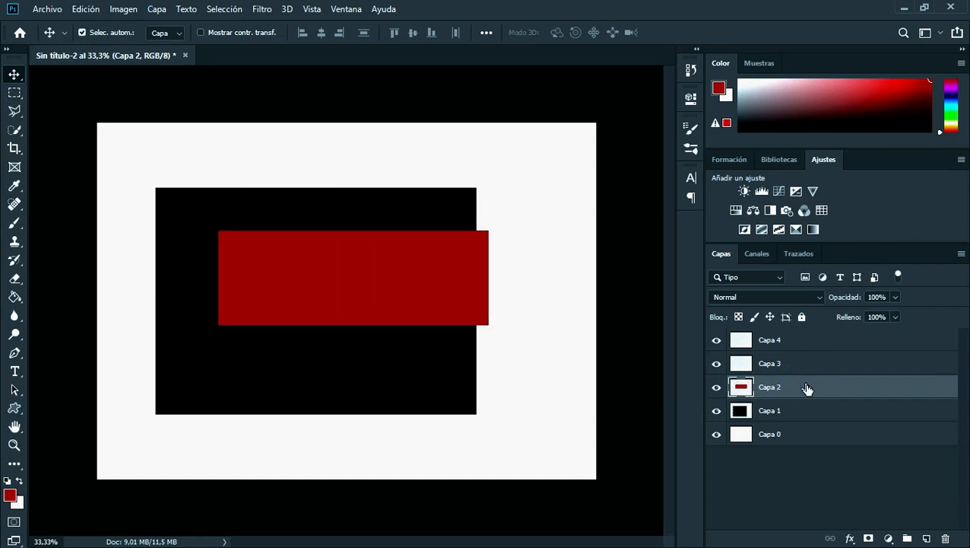
pyautogui.moveTo(807, 388); pyautogui.dragTo(805, 427)
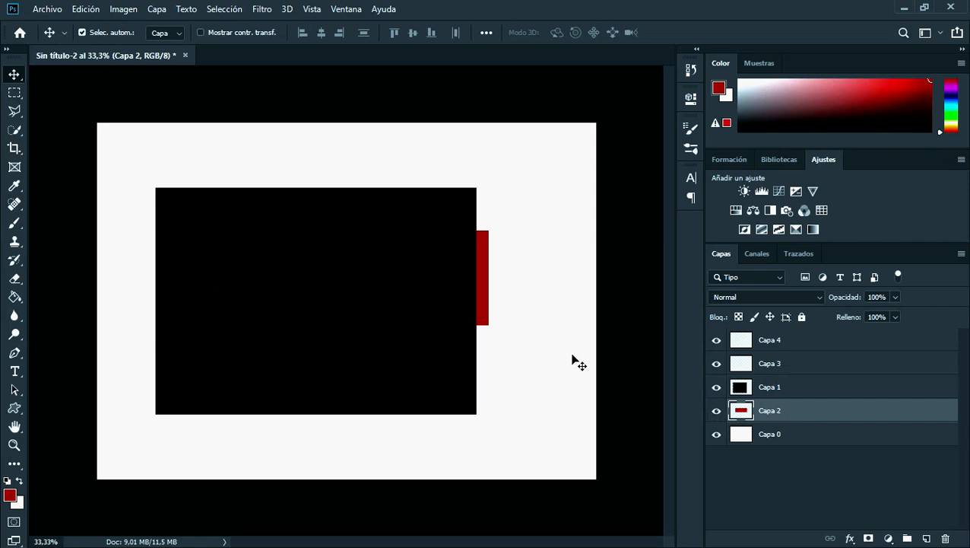
# Move the red rectangle up and right behind the black one, near the canvas's upper edge, and select Capa 1.
pyautogui.moveTo(483, 290); pyautogui.dragTo(552, 232)
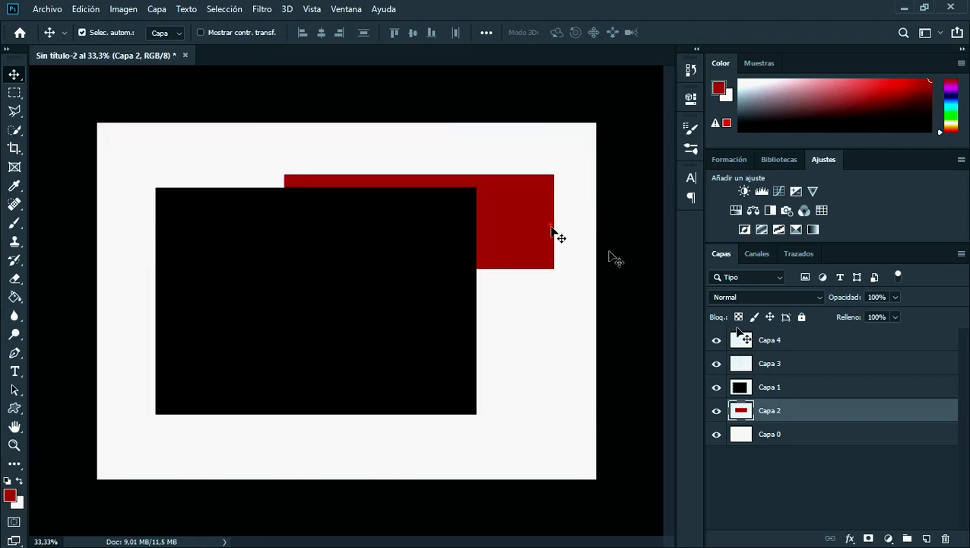
pyautogui.moveTo(773, 387); pyautogui.dragTo(773, 417)
pyautogui.moveTo(541, 251); pyautogui.dragTo(542, 203)
pyautogui.click(433, 321)
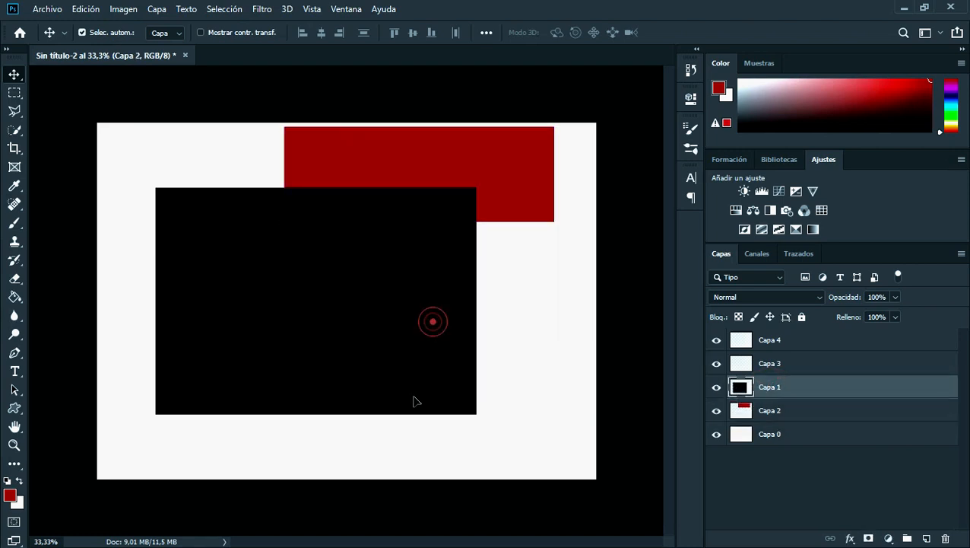
# Move the black rectangle to the canvas's lower-left and the red one to its upper-right, placing Capa 2 above Capa 1.
pyautogui.moveTo(415, 401); pyautogui.dragTo(389, 380)
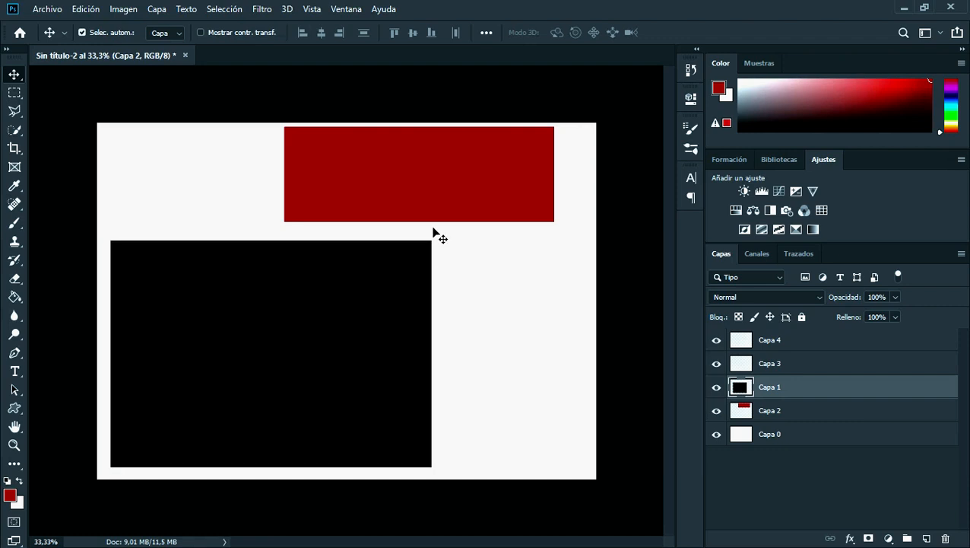
pyautogui.moveTo(427, 180); pyautogui.dragTo(446, 209)
pyautogui.moveTo(783, 408)
pyautogui.mouseDown()
pyautogui.moveTo(784, 386)
pyautogui.moveTo(780, 397)
pyautogui.mouseUp()
pyautogui.moveTo(442, 205); pyautogui.dragTo(494, 195)
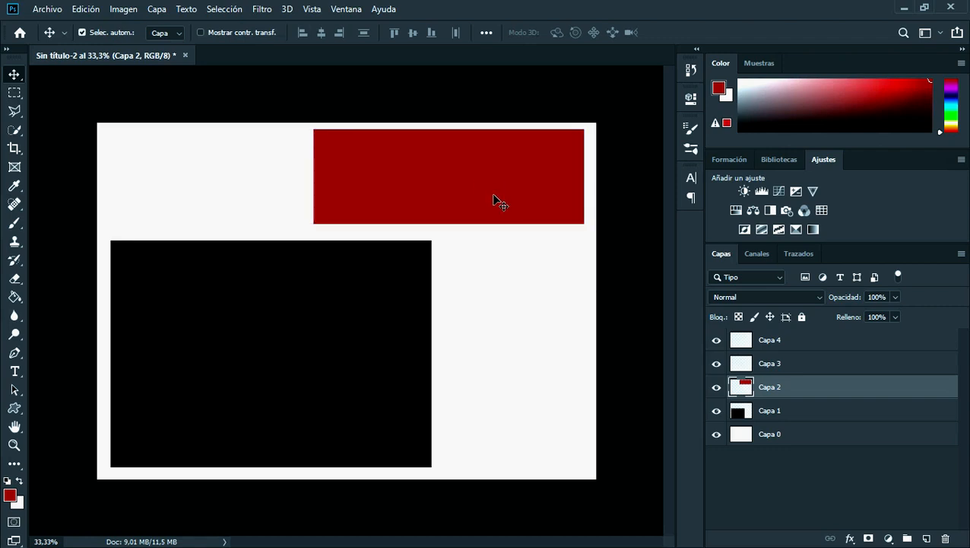
pyautogui.moveTo(499, 196)
pyautogui.mouseDown()
pyautogui.moveTo(507, 199)
pyautogui.moveTo(501, 195)
pyautogui.mouseUp()
# Merge Capa 2 down into Capa 1, shift the combined rectangles slightly, and undo both changes.
pyautogui.rightClick(824, 392)
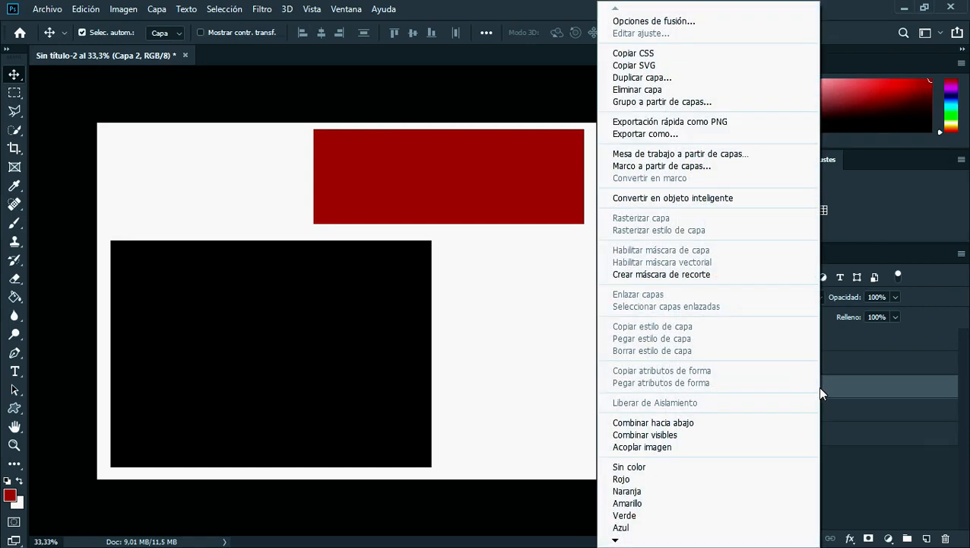
pyautogui.click(670, 422)
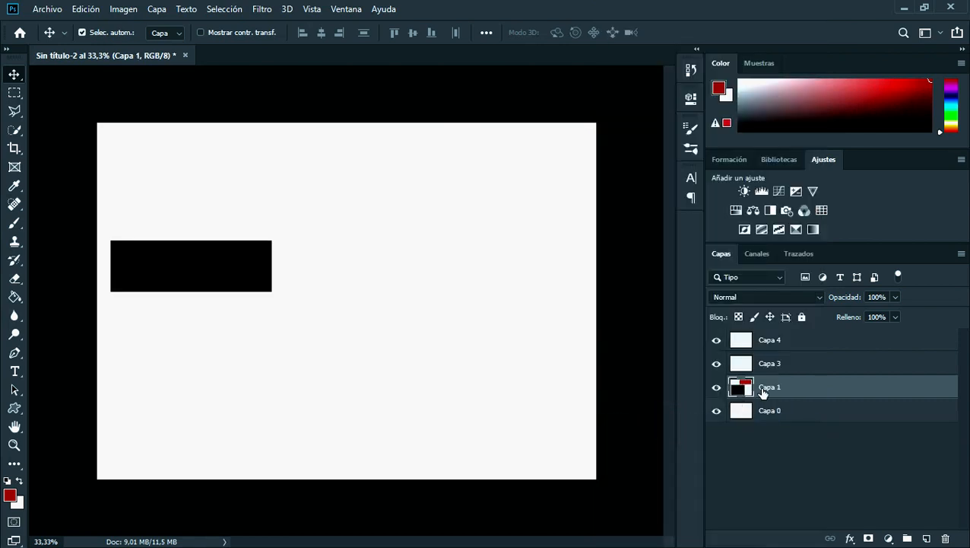
pyautogui.moveTo(219, 318); pyautogui.dragTo(217, 277)
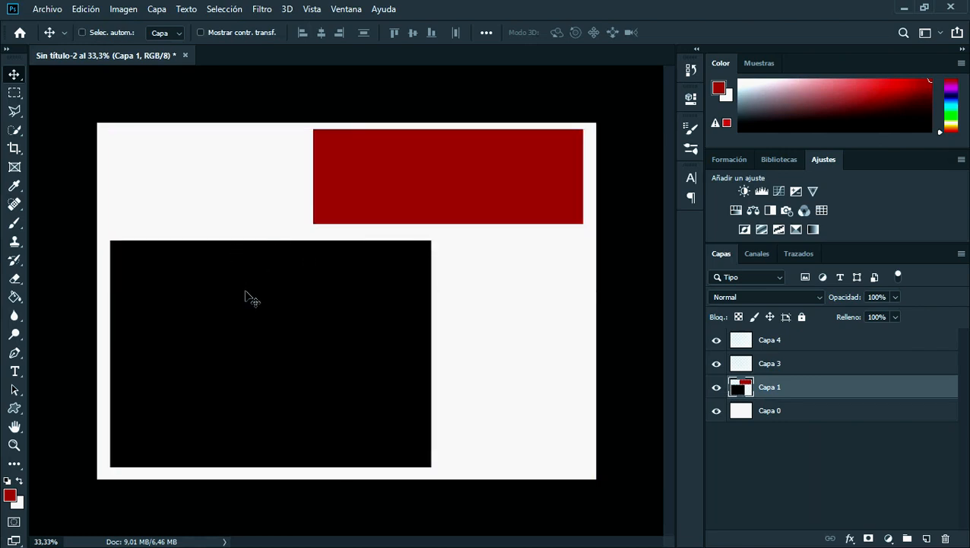
pyautogui.hotkey('ctrl', 'z')
pyautogui.hotkey('ctrl', 'z')
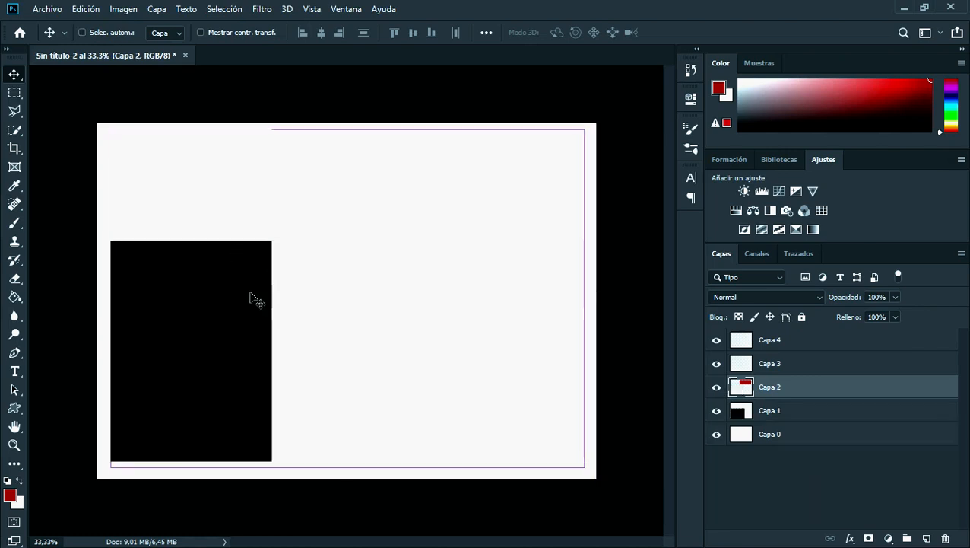
pyautogui.click(771, 406)
pyautogui.click(781, 389)
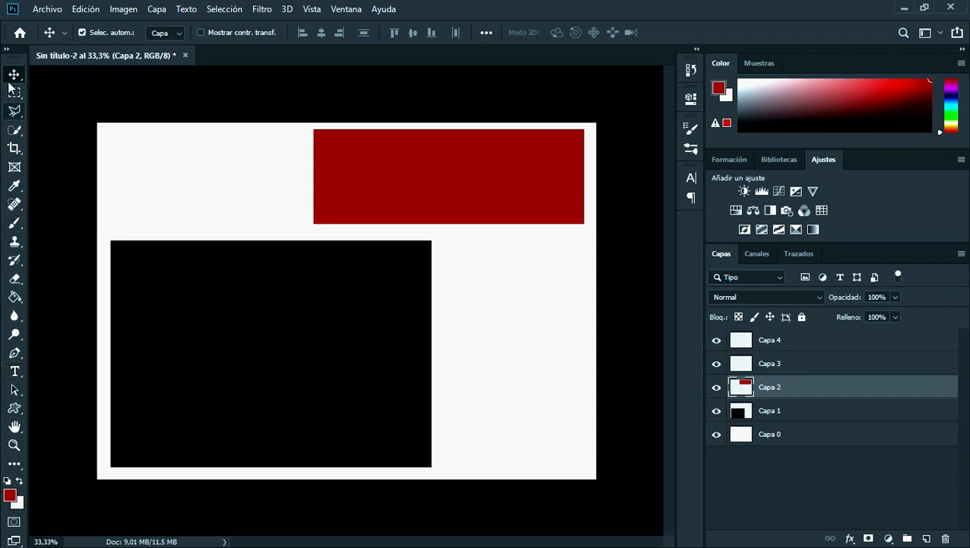
pyautogui.click(772, 410)
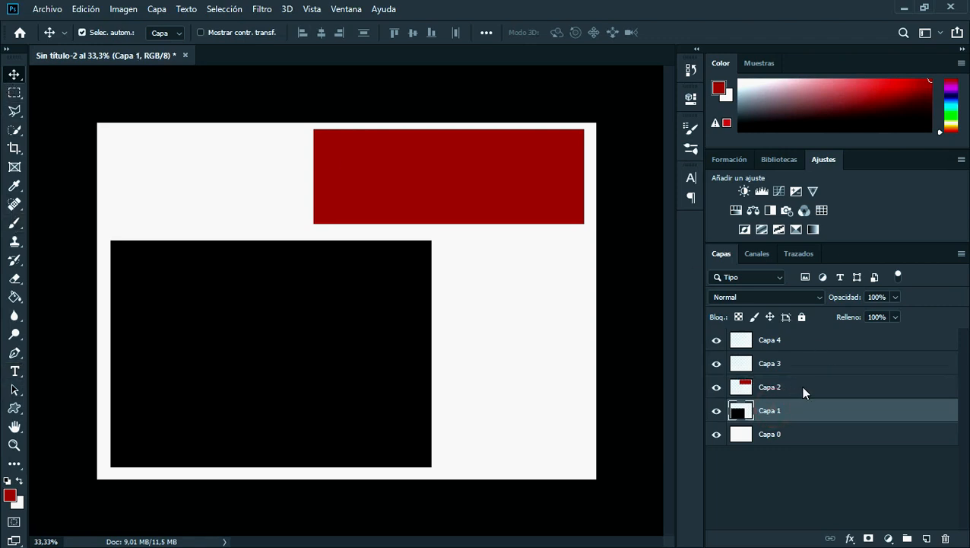
pyautogui.rightClick(804, 392)
pyautogui.click(842, 413)
pyautogui.click(825, 390)
pyautogui.click(797, 407)
pyautogui.click(780, 387)
pyautogui.click(788, 405)
pyautogui.click(805, 391)
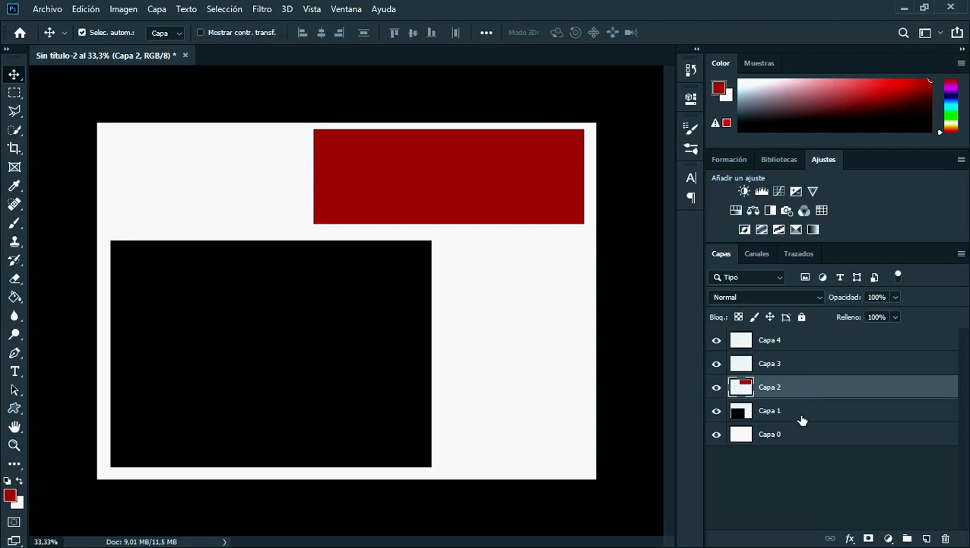
pyautogui.click(787, 415)
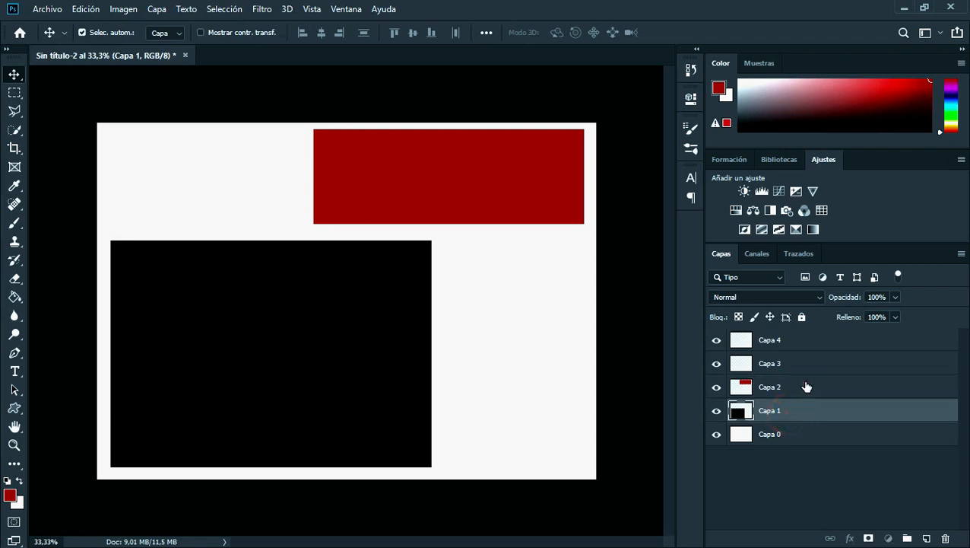
pyautogui.click(806, 389)
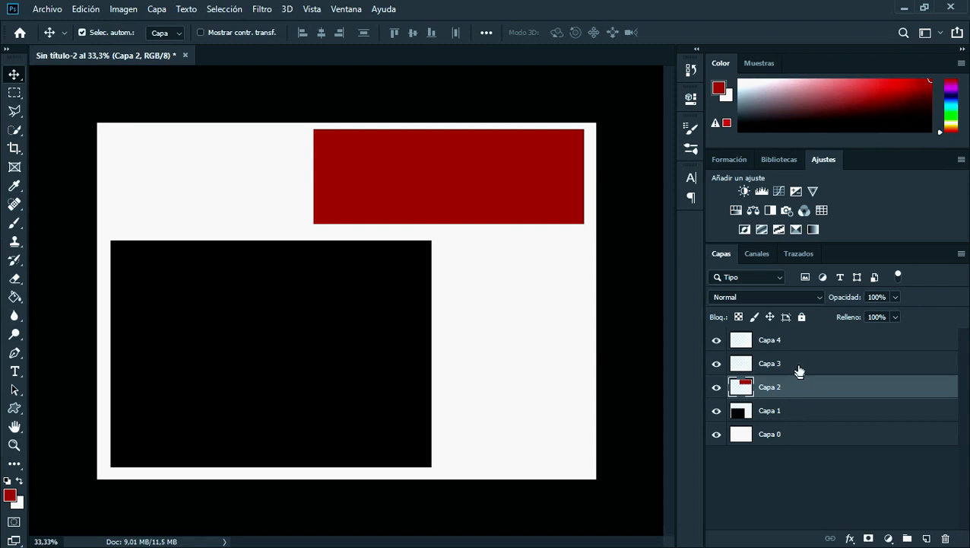
pyautogui.click(799, 364)
pyautogui.click(799, 385)
pyautogui.click(797, 412)
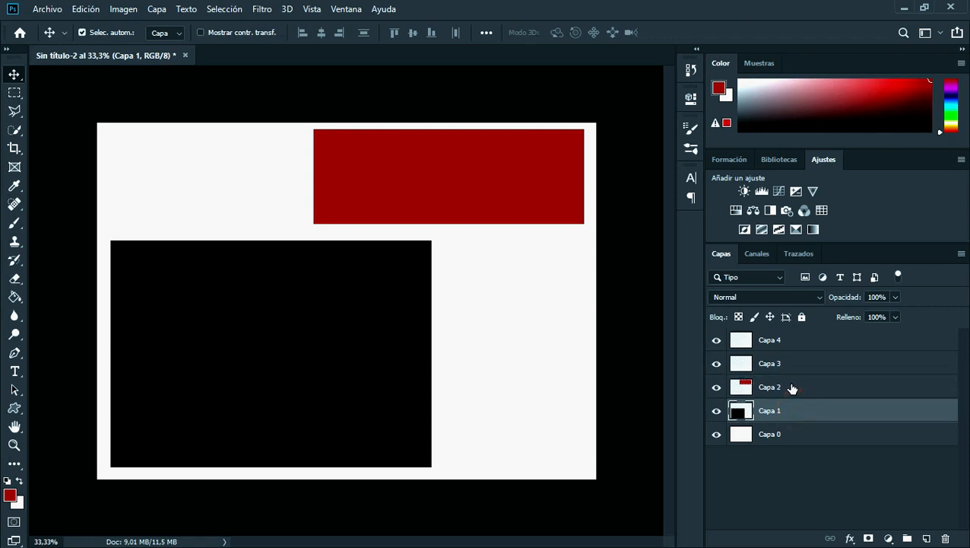
# Place Capa 2 above Capa 3 in the layer order, keeping its name and leaving it selected.
pyautogui.moveTo(791, 389); pyautogui.dragTo(786, 371)
pyautogui.doubleClick(783, 363)
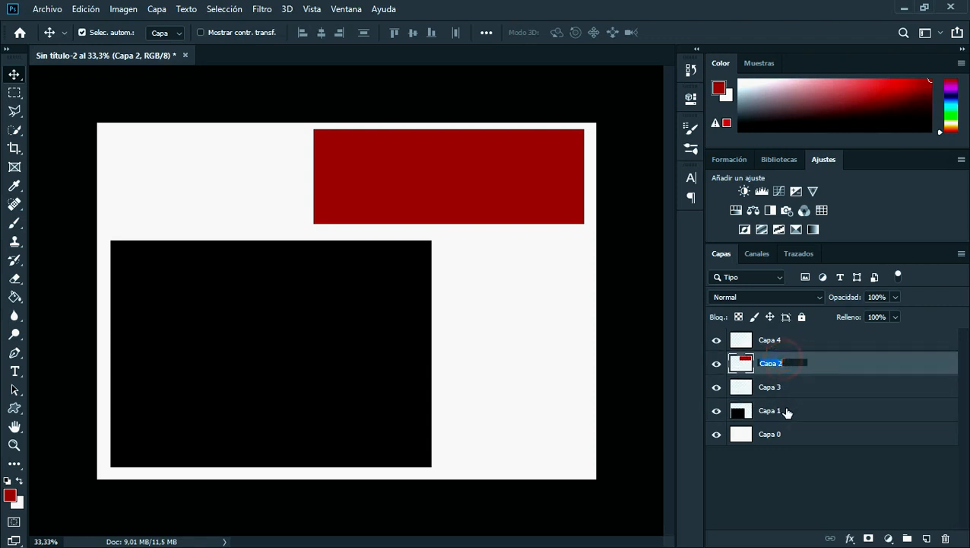
pyautogui.click(823, 366)
# Merge the non-adjacent layers Capa 2 and Capa 1, nudge the merged rectangles, and undo both changes.
pyautogui.keyDown('ctrl'); pyautogui.click(798, 411); pyautogui.keyUp('ctrl')
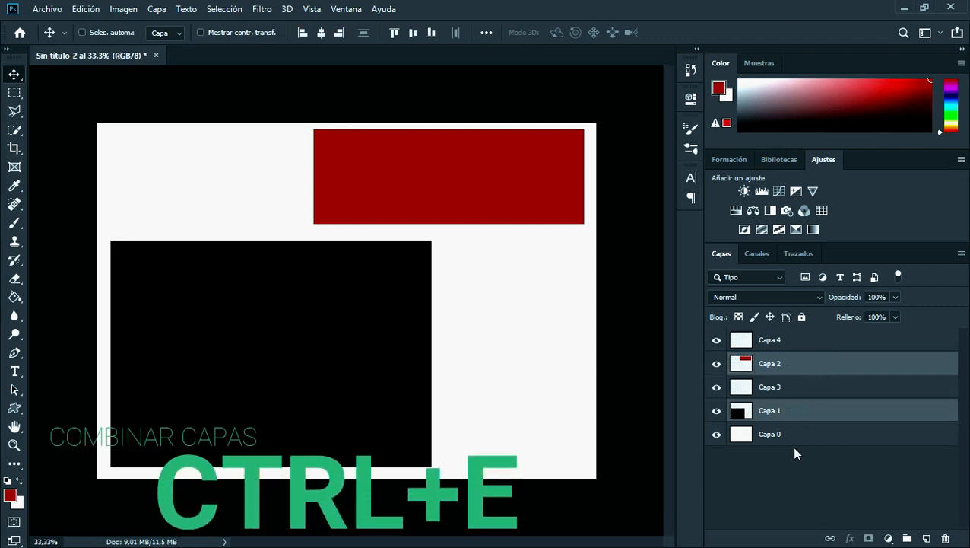
pyautogui.hotkey('ctrl', 'e')
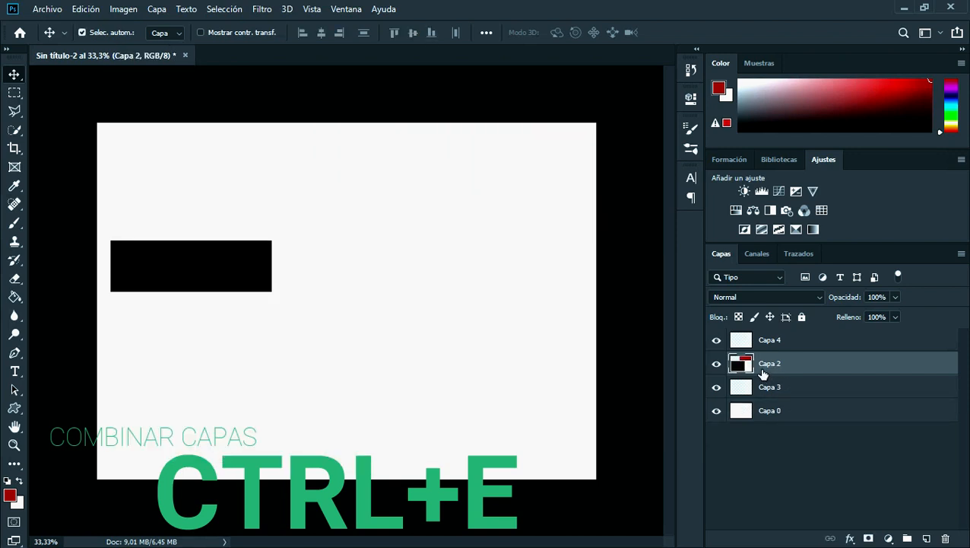
pyautogui.moveTo(139, 260)
pyautogui.mouseDown()
pyautogui.moveTo(212, 281)
pyautogui.moveTo(140, 262)
pyautogui.mouseUp()
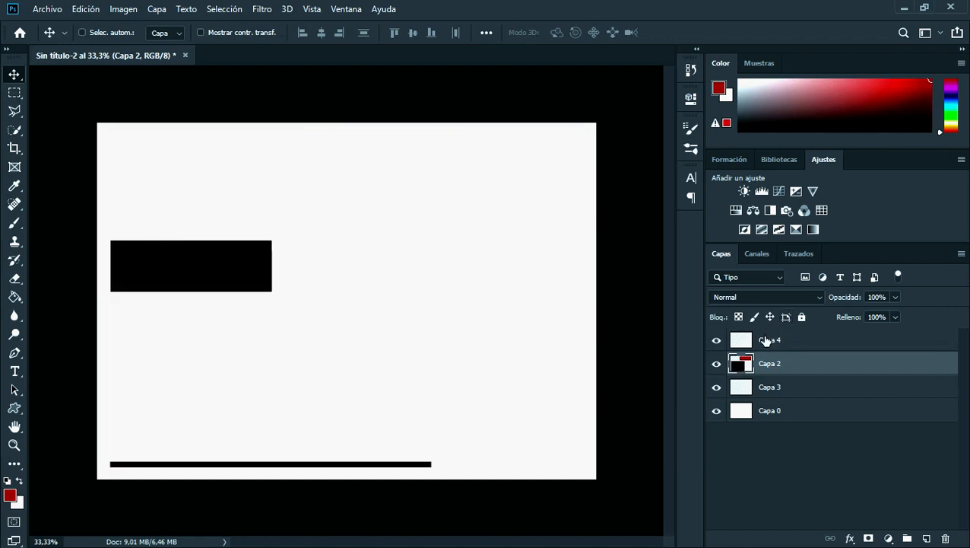
pyautogui.press('ctrl')
pyautogui.hotkey('ctrl', 'z')
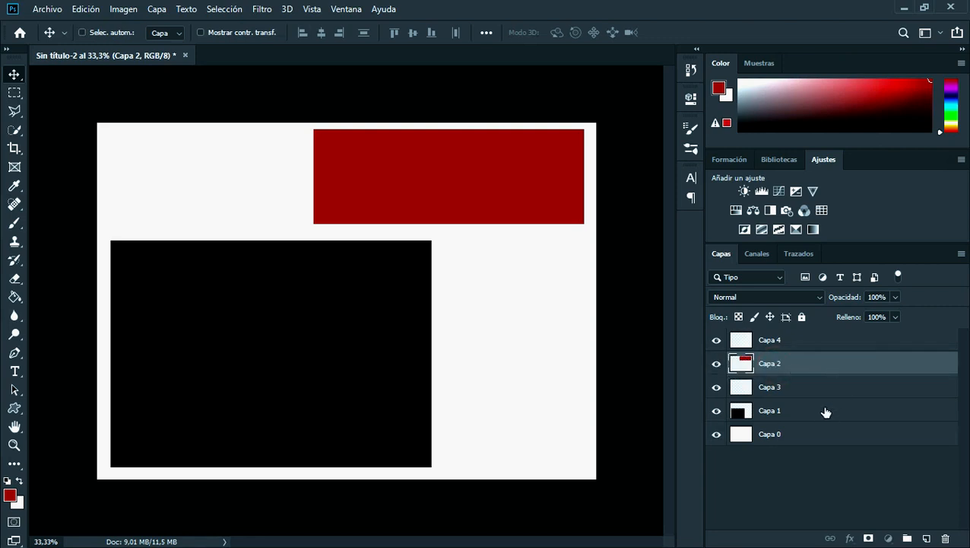
# Repeat the merge of Capa 2 and Capa 1, move the combined rectangles slightly, and revert to separate layers.
pyautogui.keyDown('ctrl'); pyautogui.click(804, 413); pyautogui.keyUp('ctrl')
pyautogui.hotkey('ctrl', 'e')
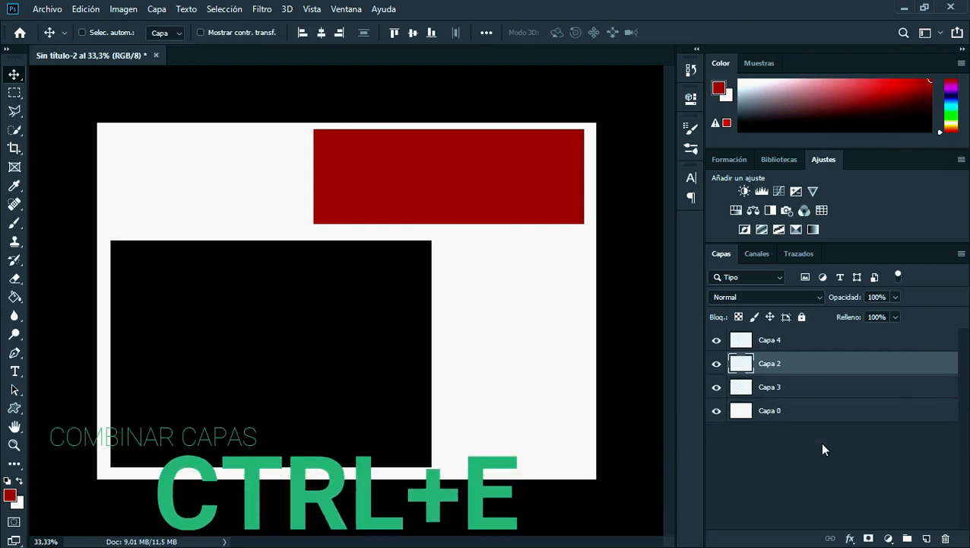
pyautogui.moveTo(227, 262); pyautogui.dragTo(223, 262)
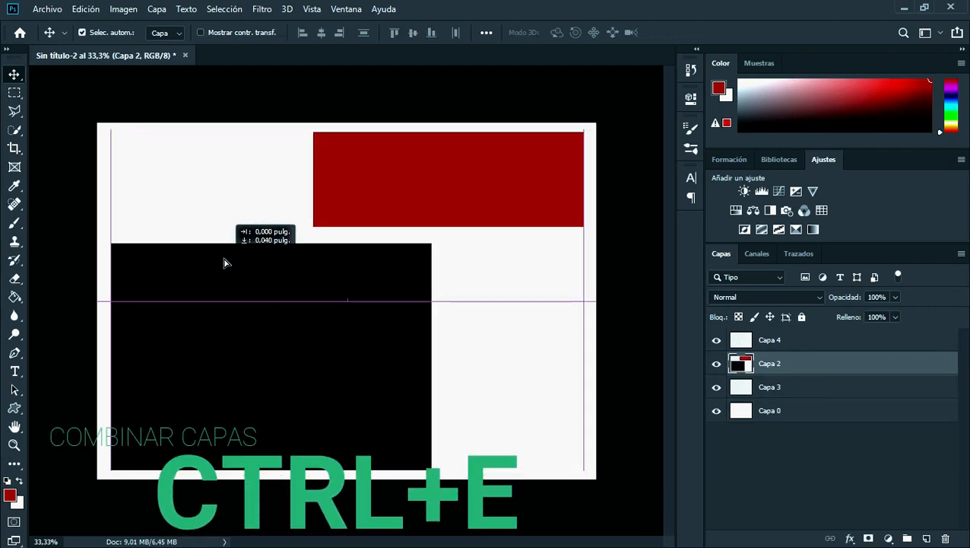
pyautogui.hotkey('ctrl', 'z')
pyautogui.hotkey('ctrl', 'z')
pyautogui.hotkey('ctrl', 'z')
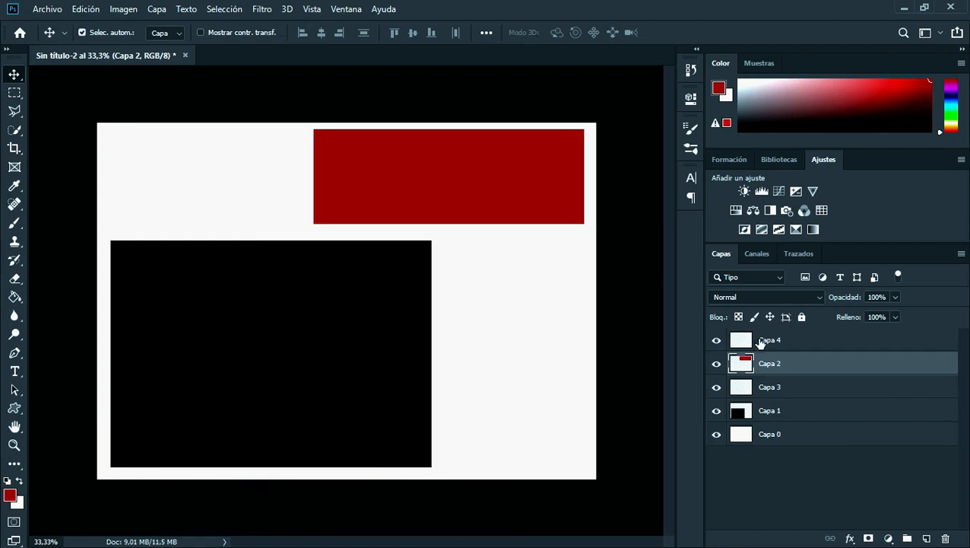
# Duplicate Capa 2 as Capa 2 copia in the same document and undo the duplication.
pyautogui.rightClick(804, 368)
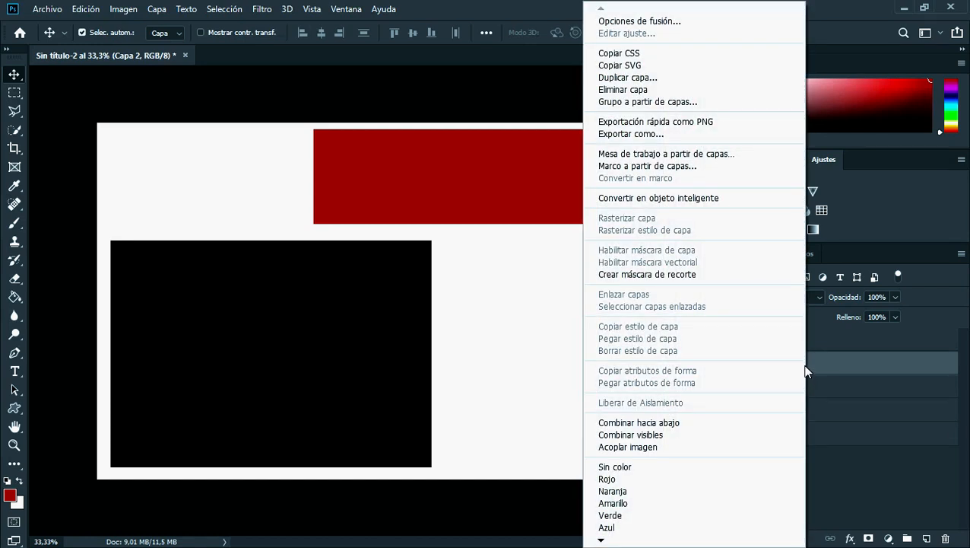
pyautogui.click(646, 81)
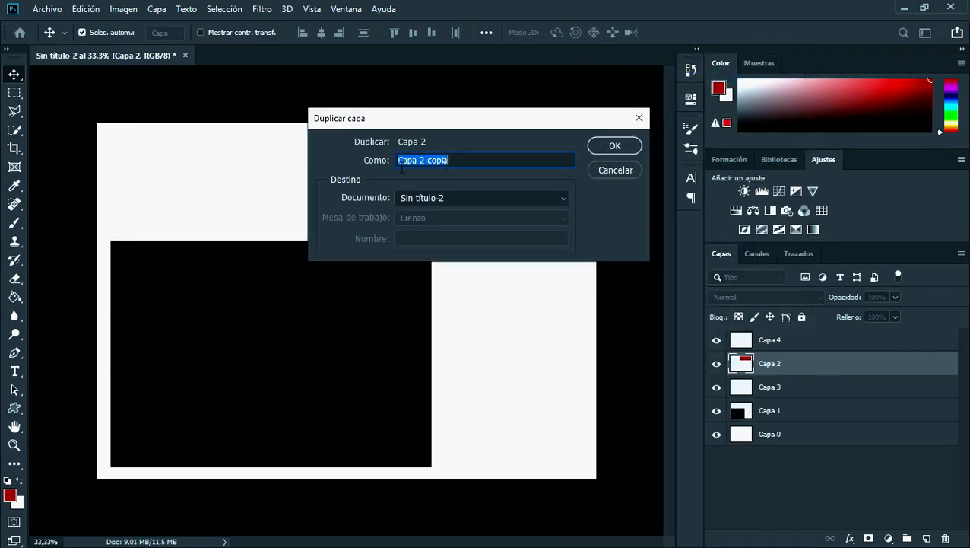
pyautogui.click(614, 146)
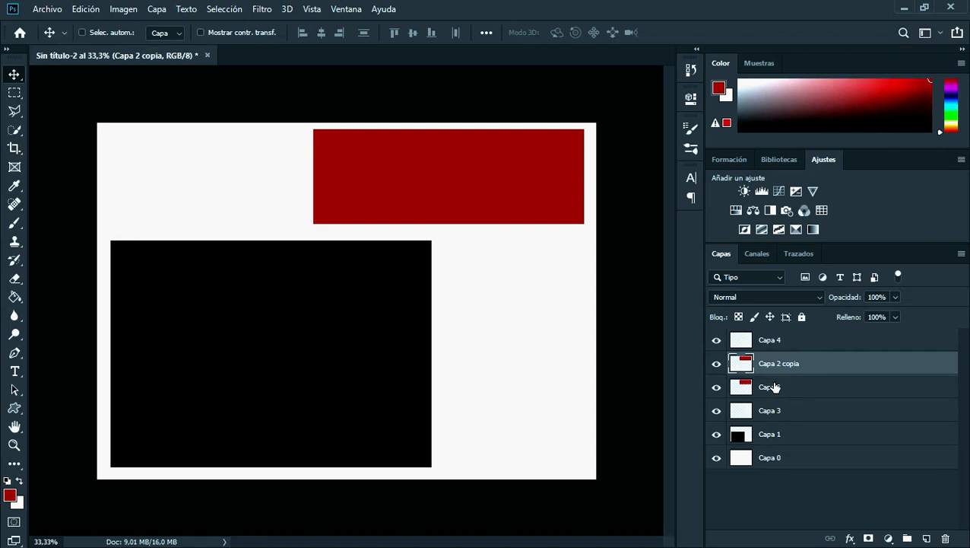
pyautogui.hotkey('ctrl', 'z')
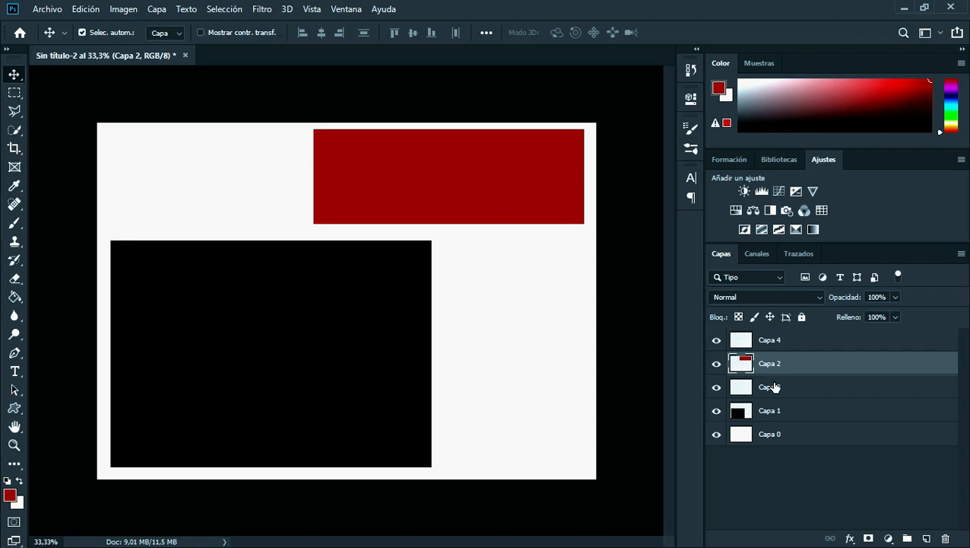
# Paste the copied red rectangle twice as new layers and undo both pastes.
pyautogui.hotkey('ctrl', 'v')
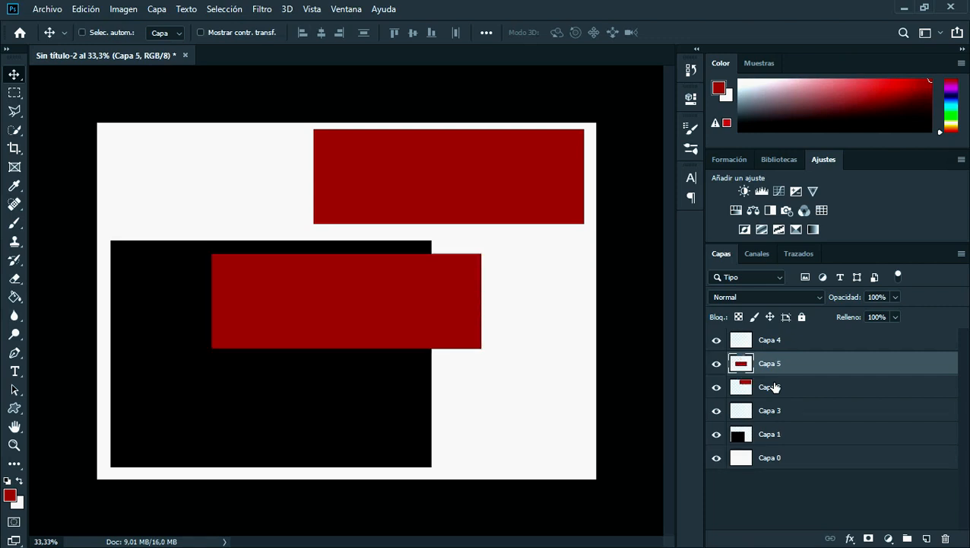
pyautogui.hotkey('ctrl', 'v')
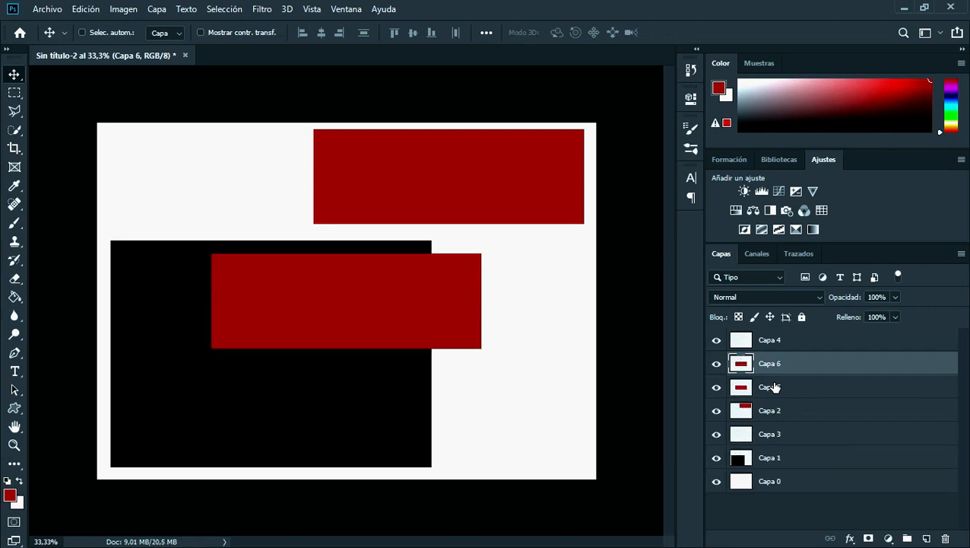
pyautogui.hotkey('ctrl', 'z')
pyautogui.hotkey('ctrl', 'z')
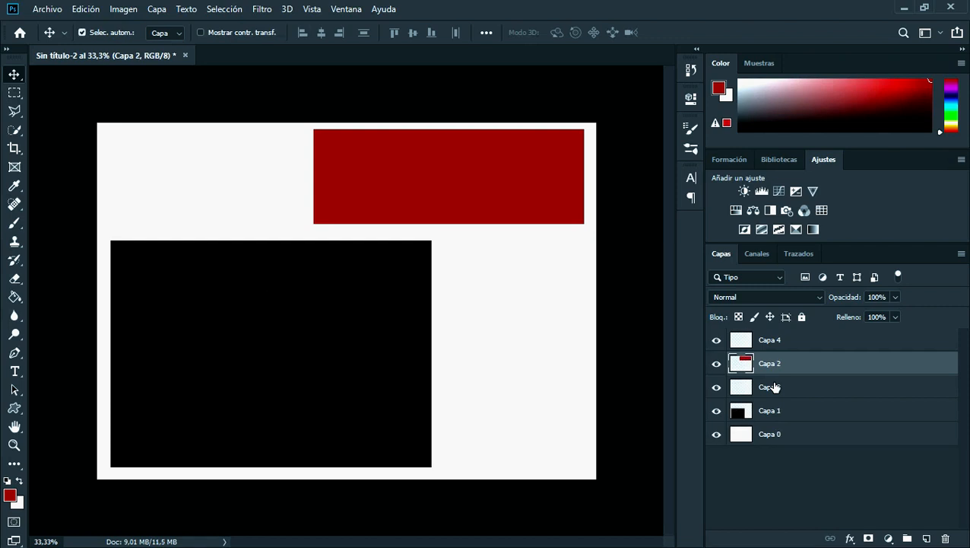
# Duplicate Capa 2 directly above itself and merge the copy back down into it.
pyautogui.hotkey('ctrl', 'j')
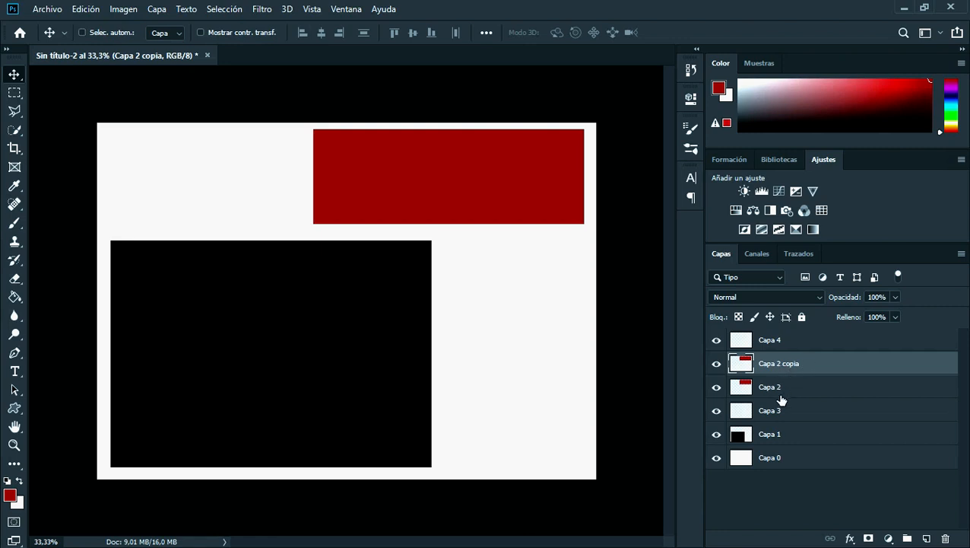
pyautogui.hotkey('ctrl', 'e')
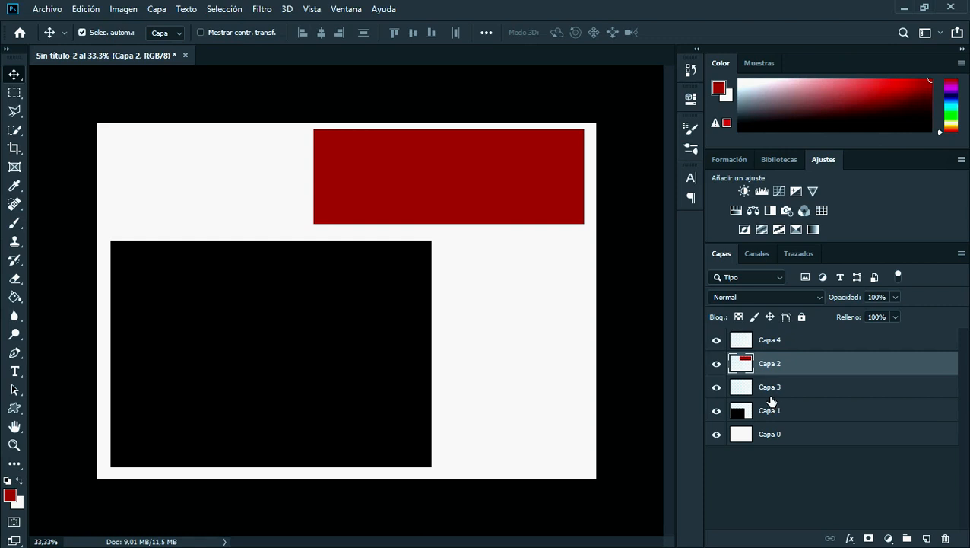
pyautogui.press('alt')
pyautogui.click(18, 95)
pyautogui.press('l')
pyautogui.press('c')
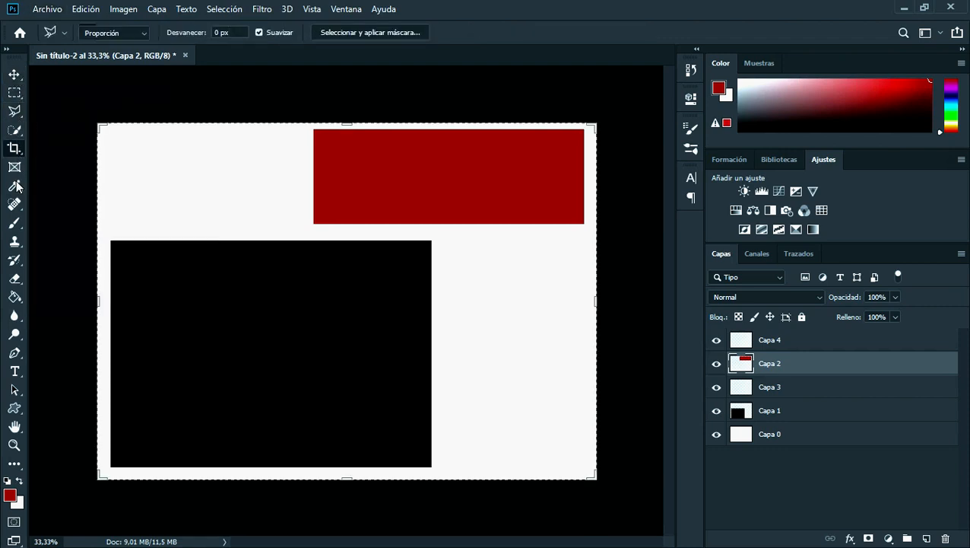
pyautogui.press('i')
# Create copies of Capa 2's red rectangle across the canvas with the Move tool and undo the last two changes.
pyautogui.click(15, 75)
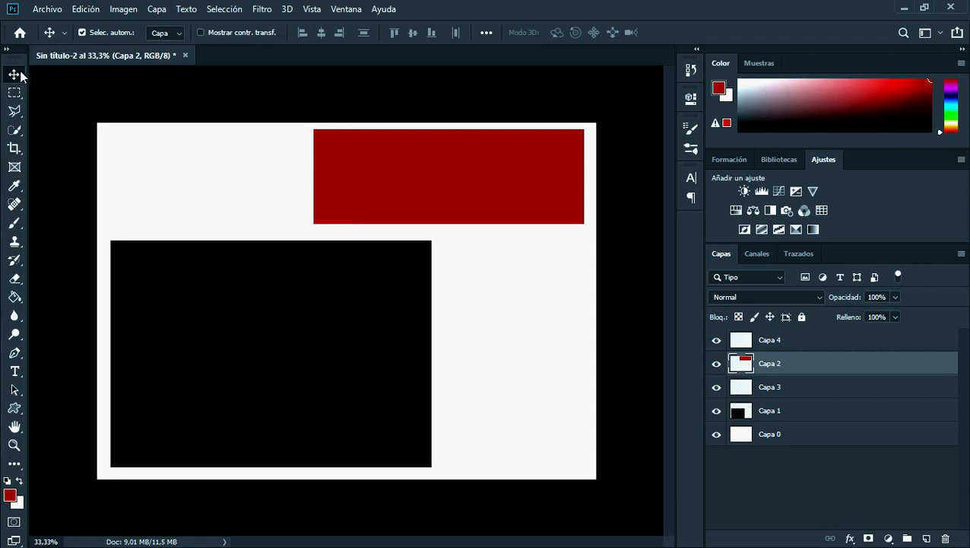
pyautogui.click(483, 160)
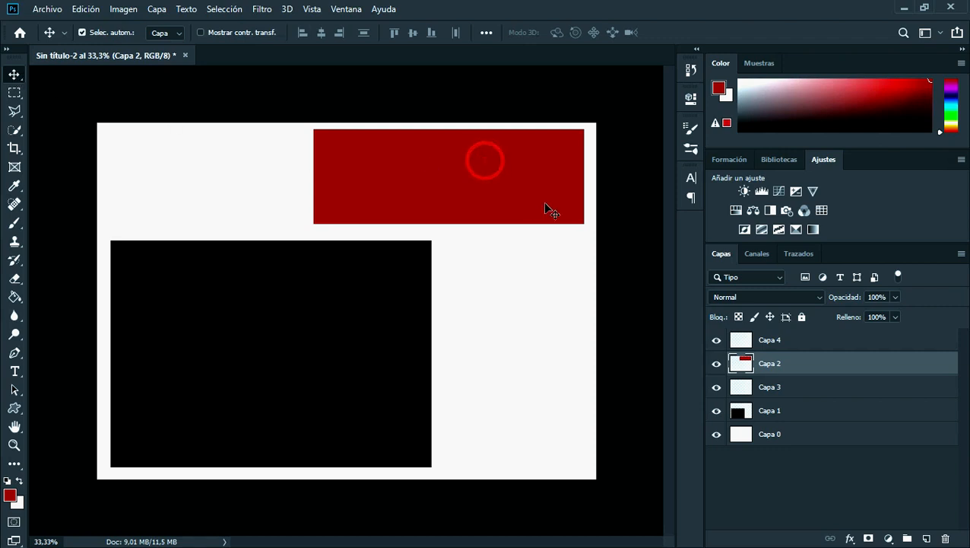
pyautogui.click(771, 385)
pyautogui.click(775, 368)
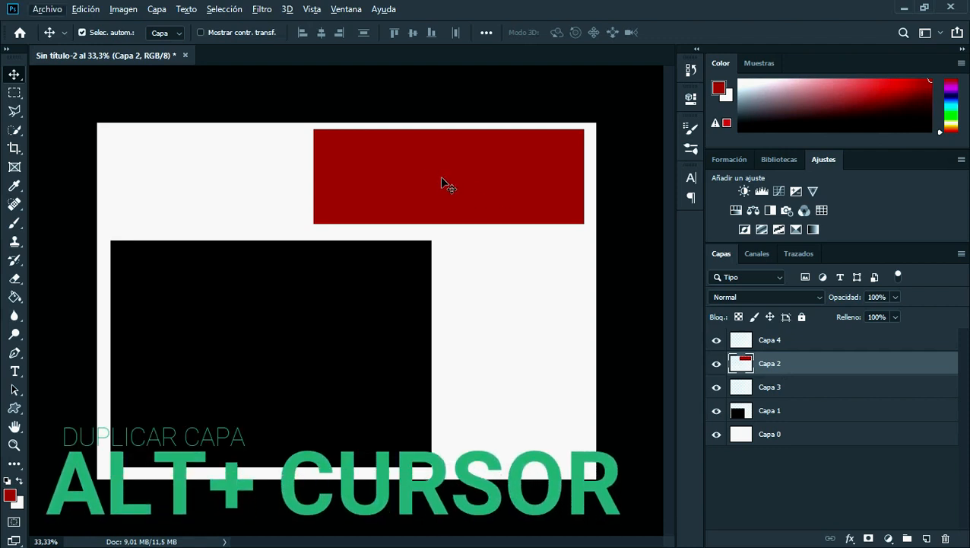
pyautogui.press('alt')
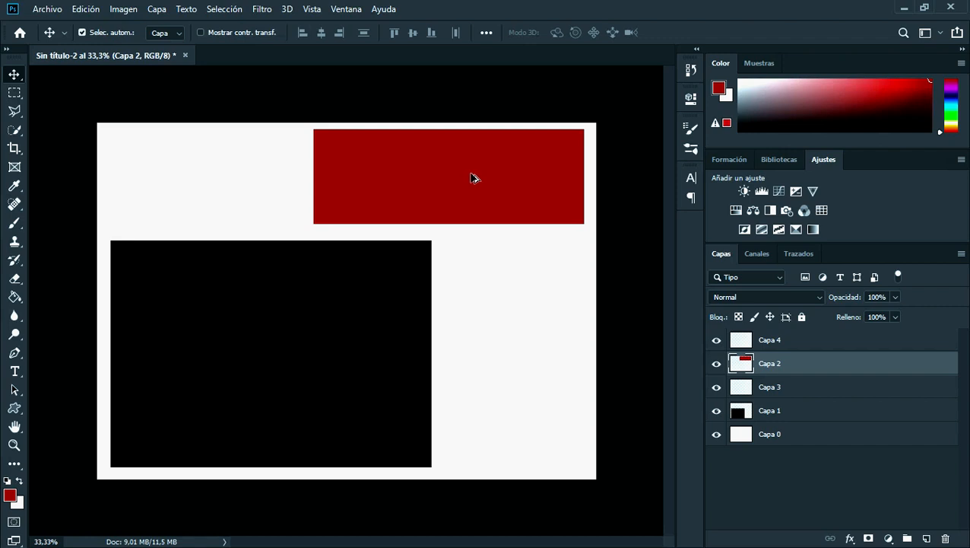
pyautogui.moveTo(473, 175); pyautogui.dragTo(272, 202)
pyautogui.moveTo(255, 203); pyautogui.dragTo(263, 398)
pyautogui.hotkey('ctrl', 'z')
pyautogui.hotkey('ctrl', 'z')
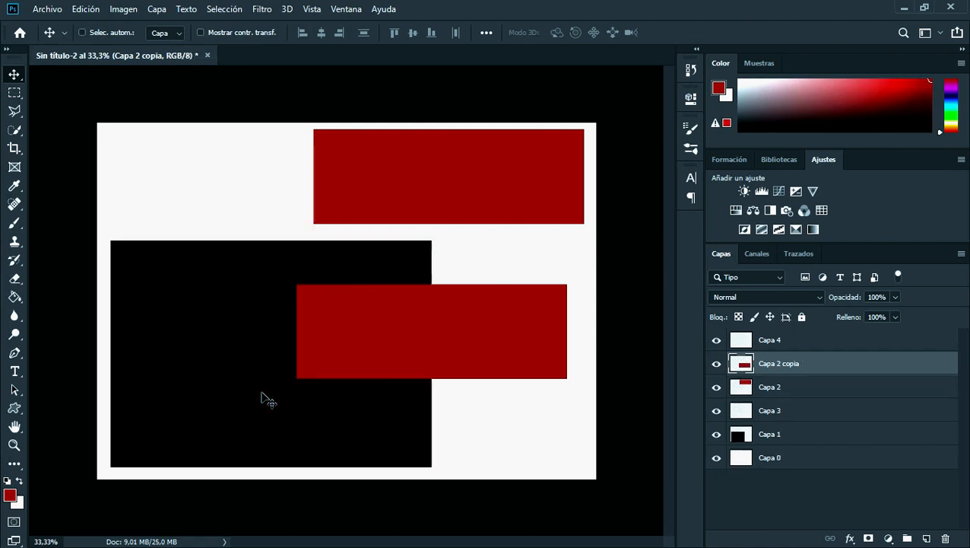
# Undo the remaining copy of the red rectangle and reselect Capa 2.
pyautogui.hotkey('ctrl', 'z')
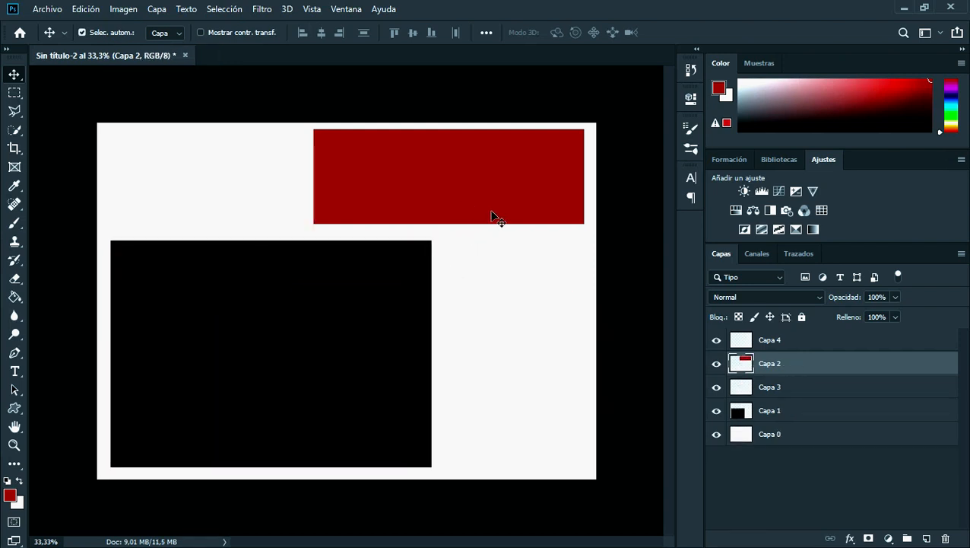
pyautogui.click(444, 192)
pyautogui.click(770, 387)
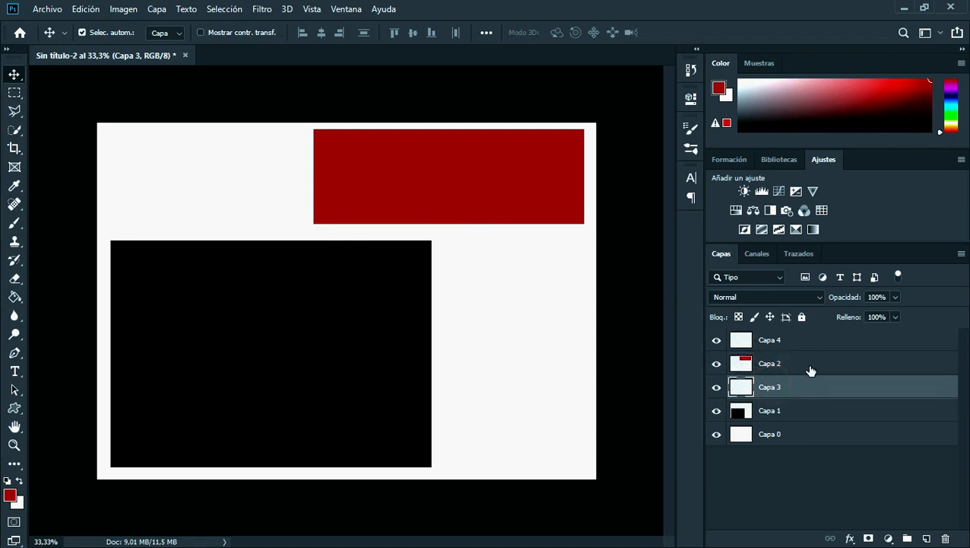
pyautogui.click(808, 369)
# Create three copies of Capa 2's red rectangle across the canvas with the Move tool and undo all three.
pyautogui.moveTo(485, 179); pyautogui.dragTo(449, 365)
pyautogui.moveTo(438, 362); pyautogui.dragTo(257, 210)
pyautogui.moveTo(233, 210); pyautogui.dragTo(510, 277)
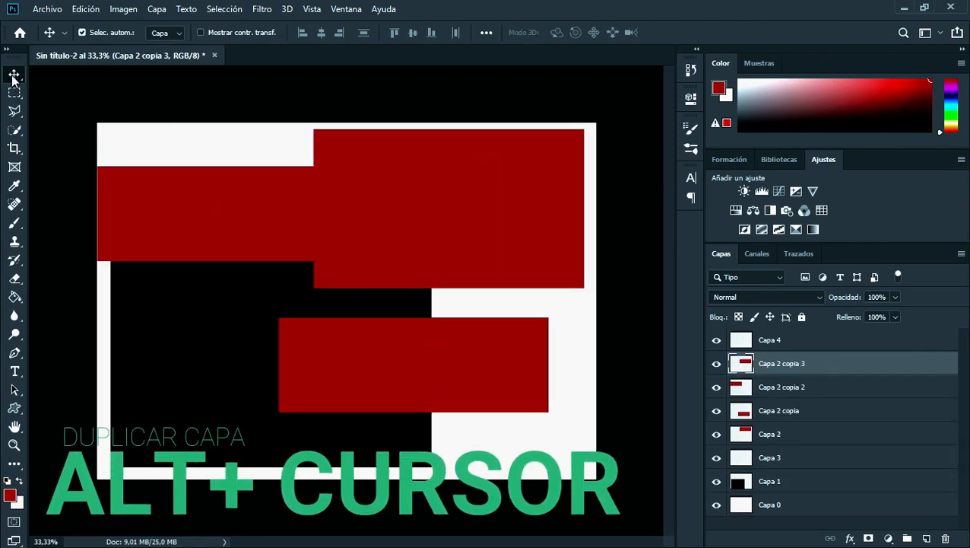
pyautogui.hotkey('ctrl', 'z')
pyautogui.hotkey('ctrl', 'z')
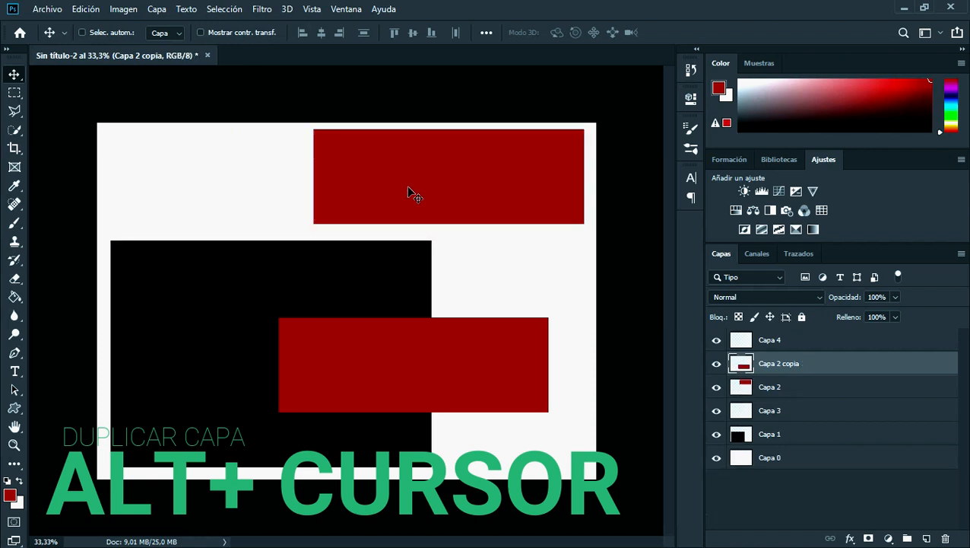
pyautogui.hotkey('ctrl', 'z')
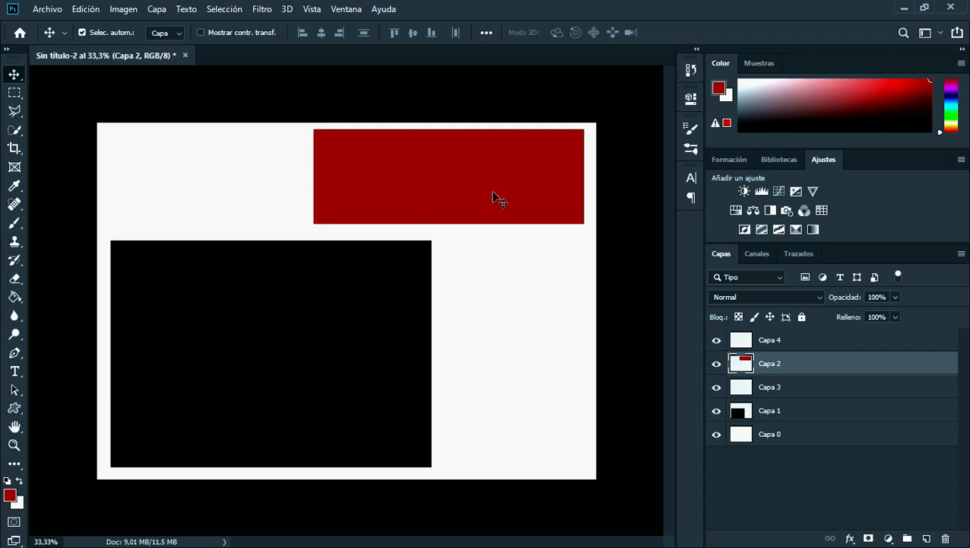
# Move the red rectangle down to the black rectangle's upper edge and duplicate Capa 2 into a new document named sdfdsf.
pyautogui.moveTo(449, 186); pyautogui.dragTo(387, 203)
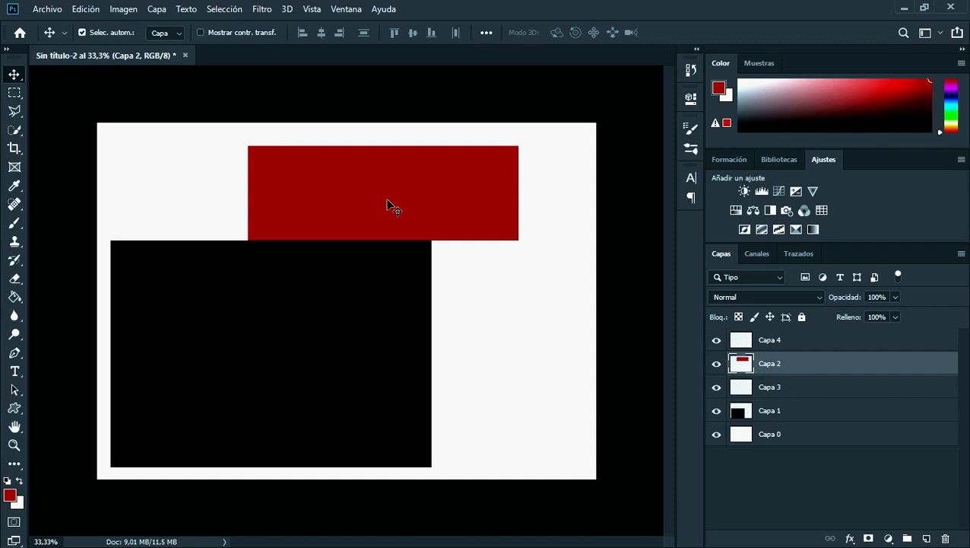
pyautogui.rightClick(840, 368)
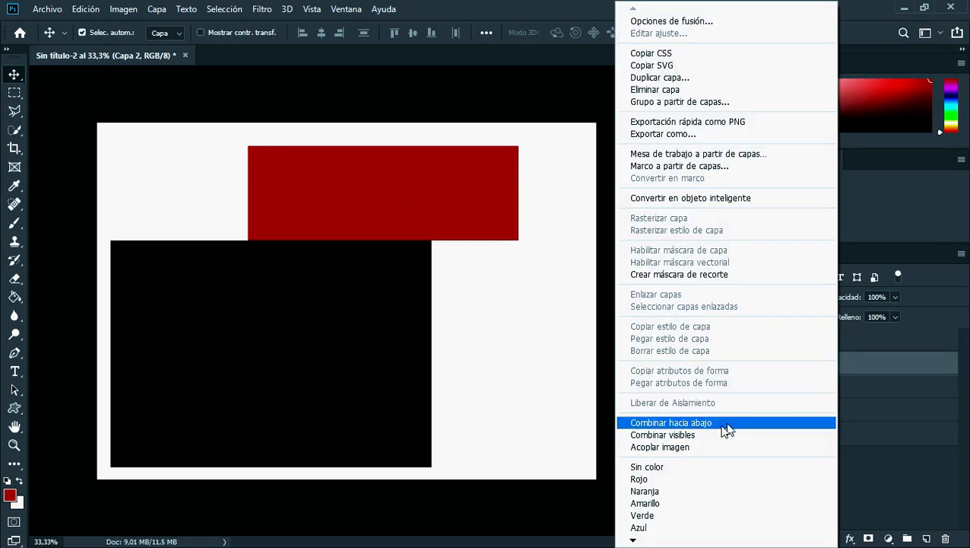
pyautogui.click(661, 79)
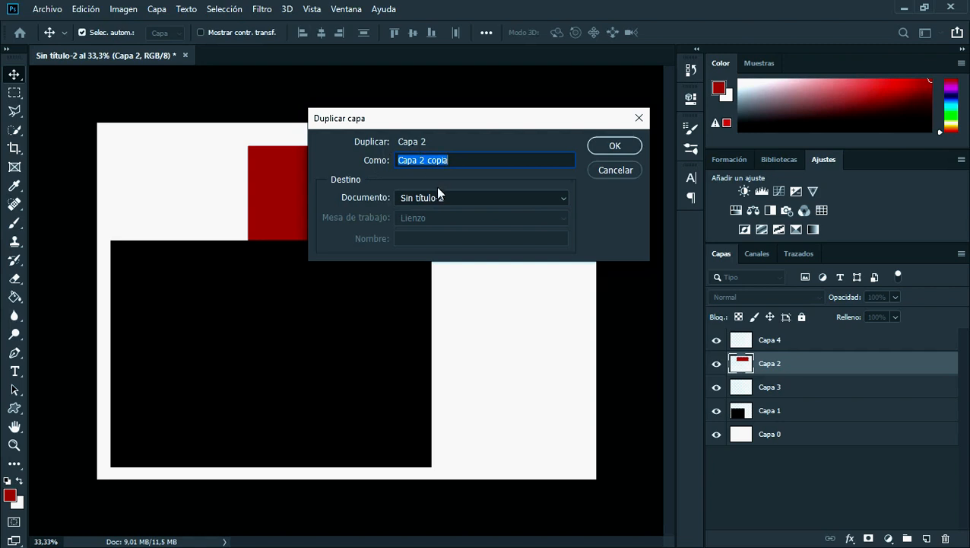
pyautogui.moveTo(532, 118); pyautogui.dragTo(461, 142)
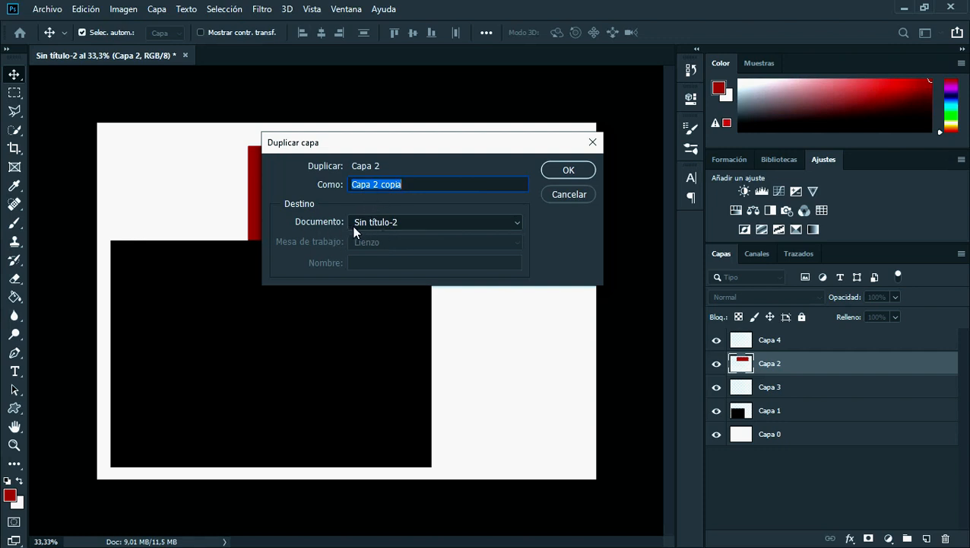
pyautogui.click(509, 221)
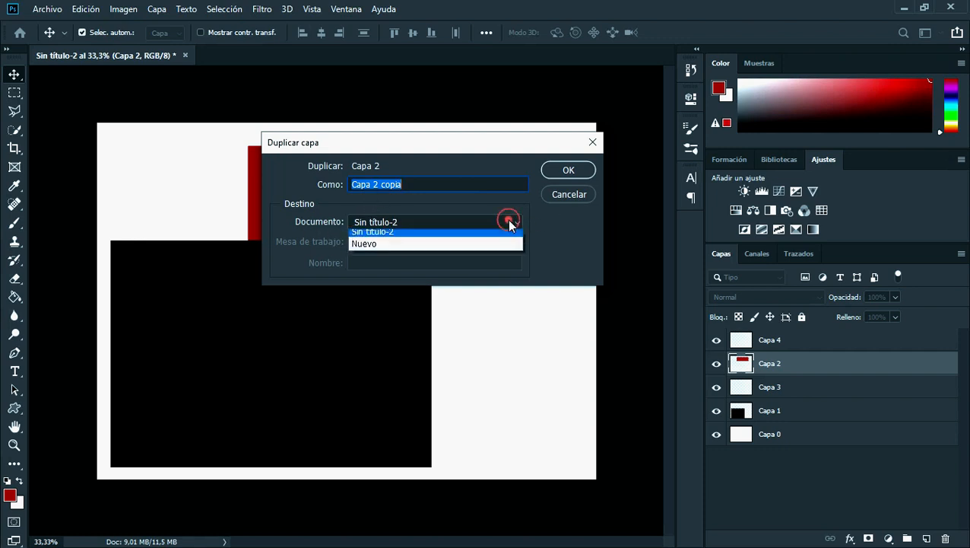
pyautogui.click(381, 249)
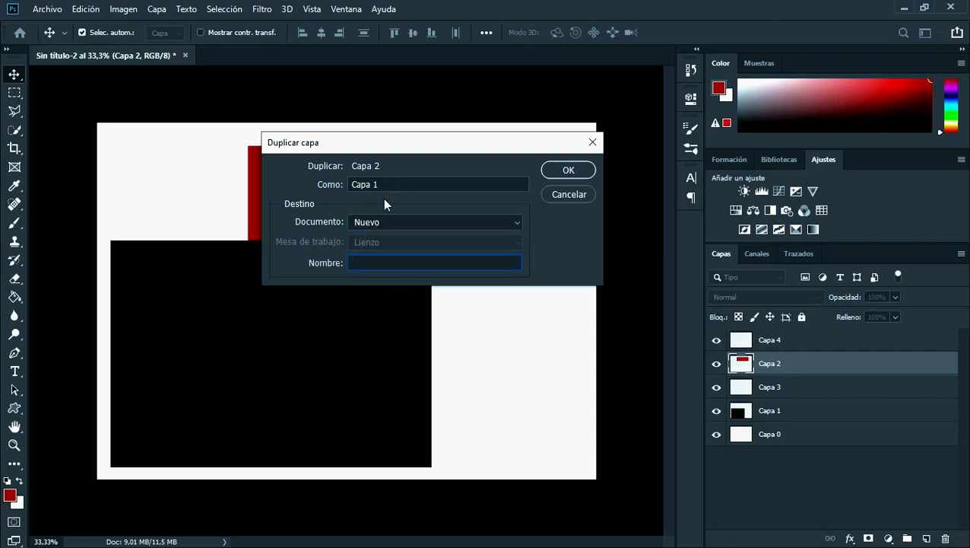
pyautogui.click(358, 262)
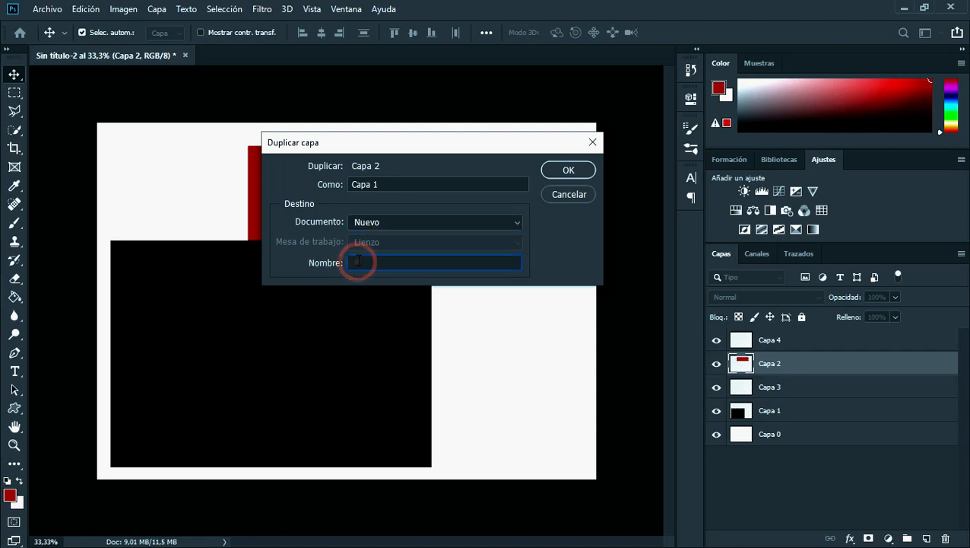
pyautogui.write('scfdsf')
pyautogui.click(569, 170)
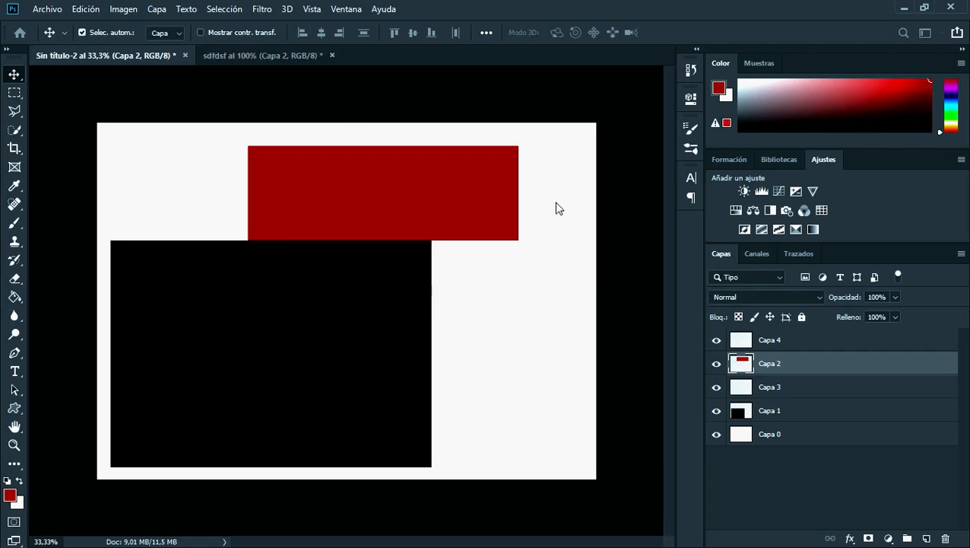
# Move the red rectangle toward the centre of the sdfdsf document and close that document without saving.
pyautogui.click(273, 53)
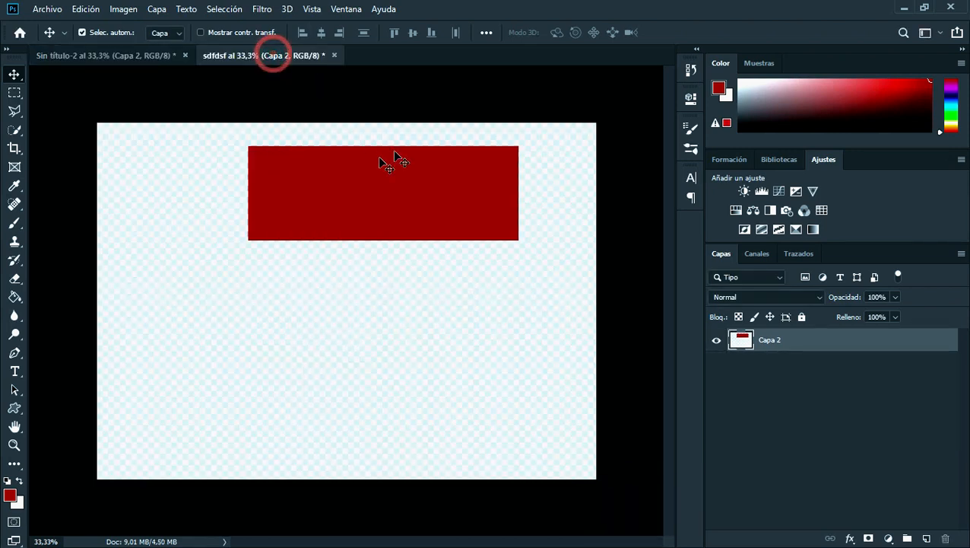
pyautogui.click(112, 54)
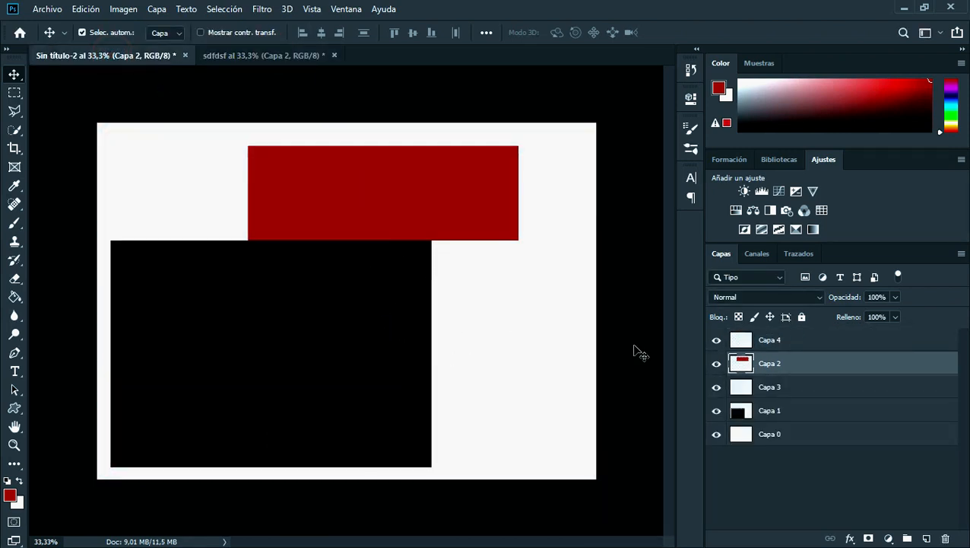
pyautogui.click(251, 56)
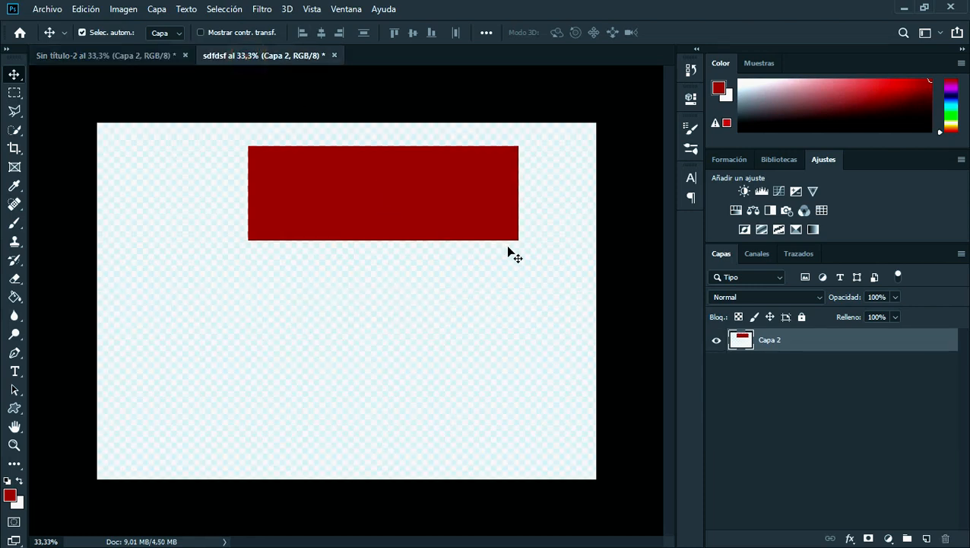
pyautogui.moveTo(387, 185); pyautogui.dragTo(352, 248)
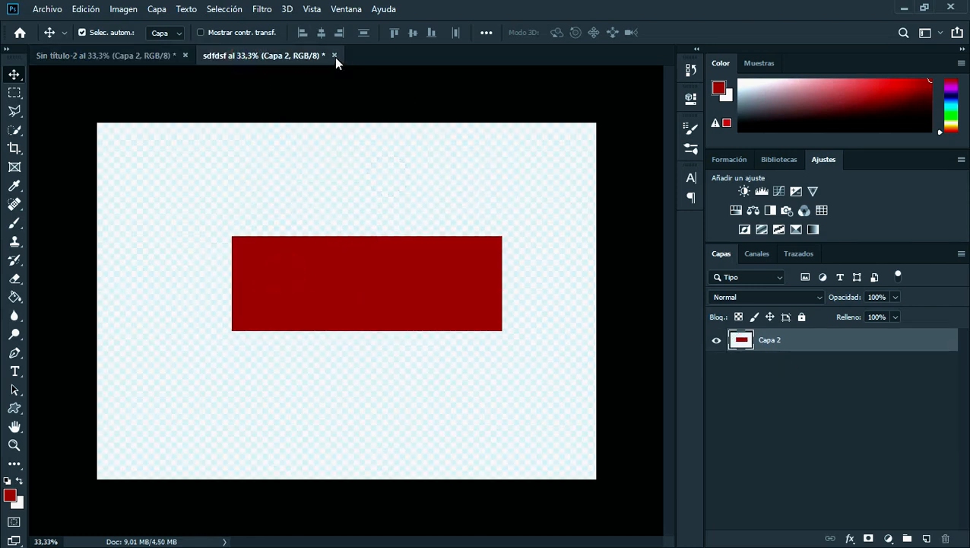
pyautogui.click(335, 55)
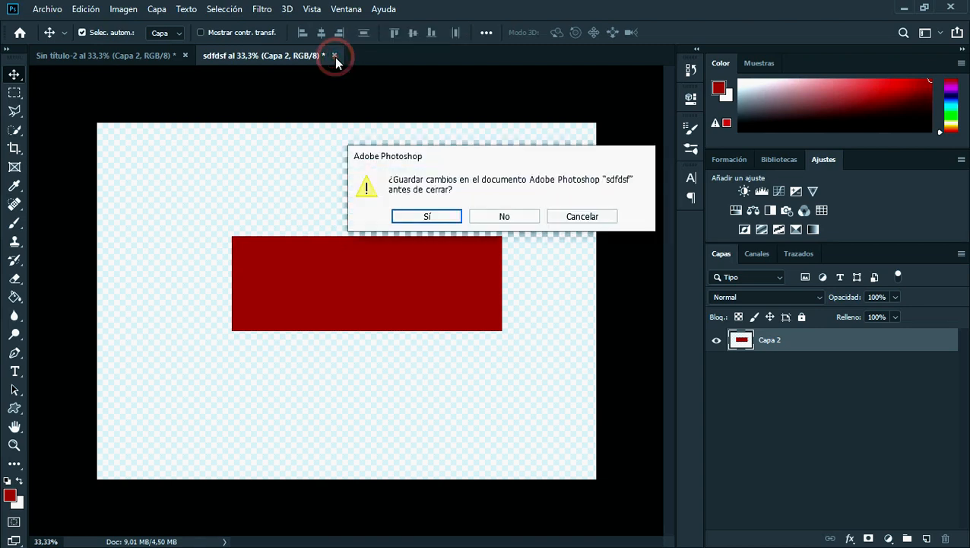
pyautogui.click(517, 219)
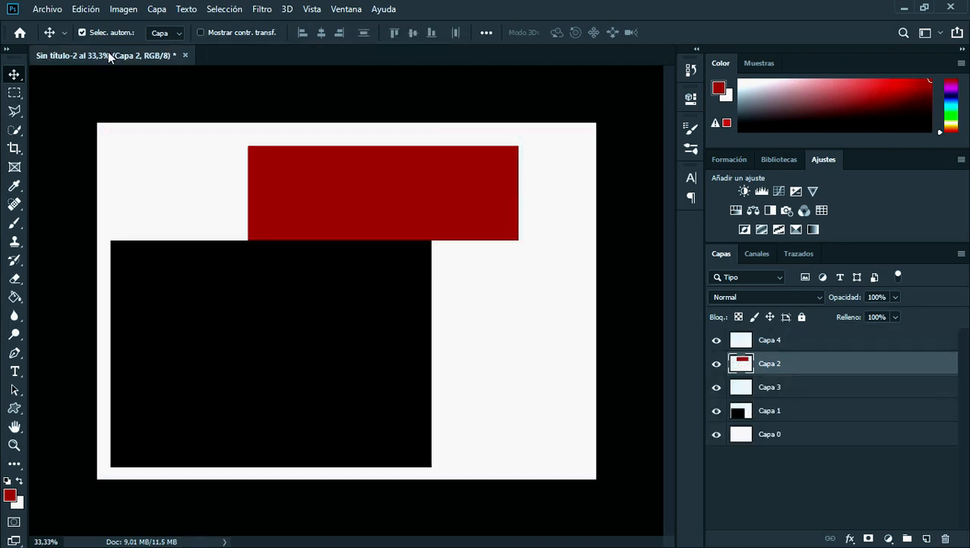
pyautogui.click(783, 412)
pyautogui.click(800, 366)
pyautogui.press('h')
pyautogui.doubleClick(813, 366)
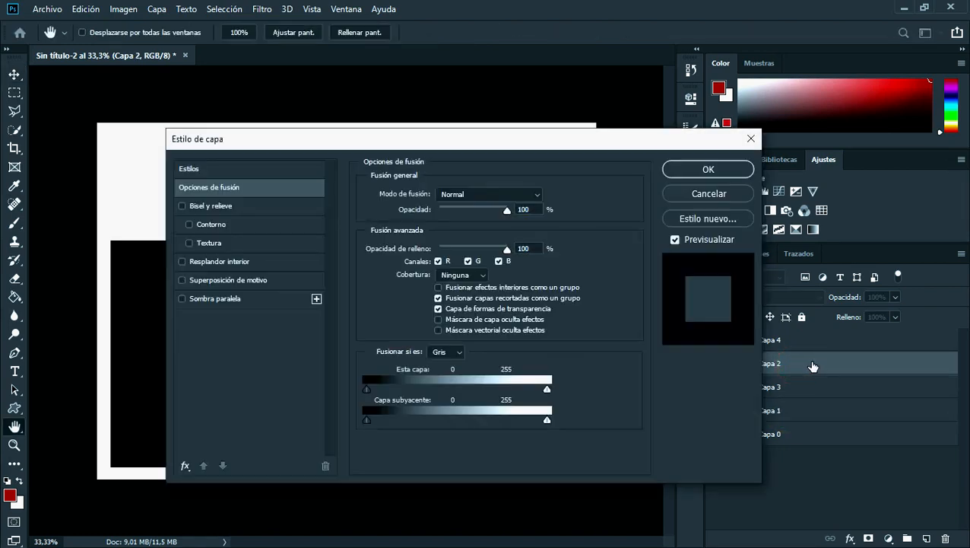
pyautogui.click(710, 194)
pyautogui.press('v')
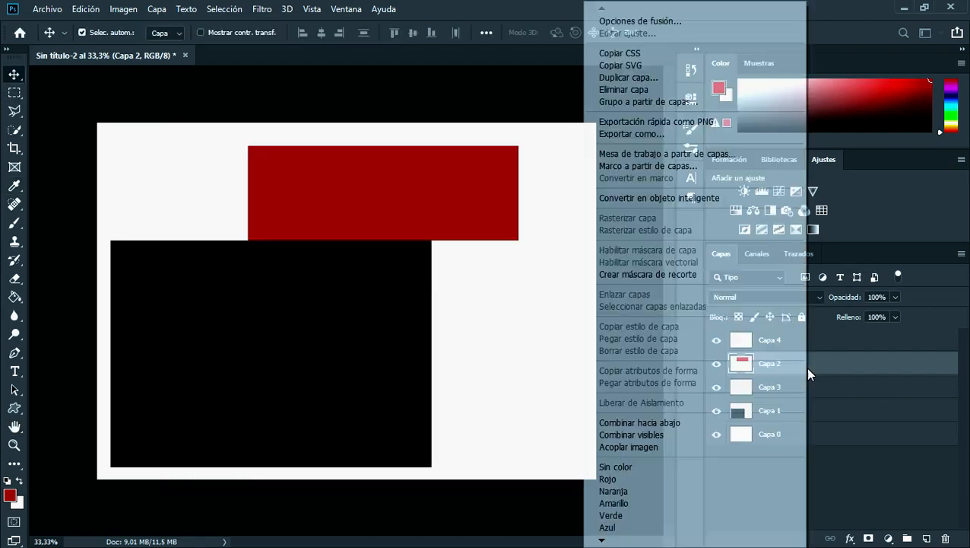
# Duplicate Capa 2 into a new document named zxcfxz.
pyautogui.rightClick(806, 366)
pyautogui.click(631, 77)
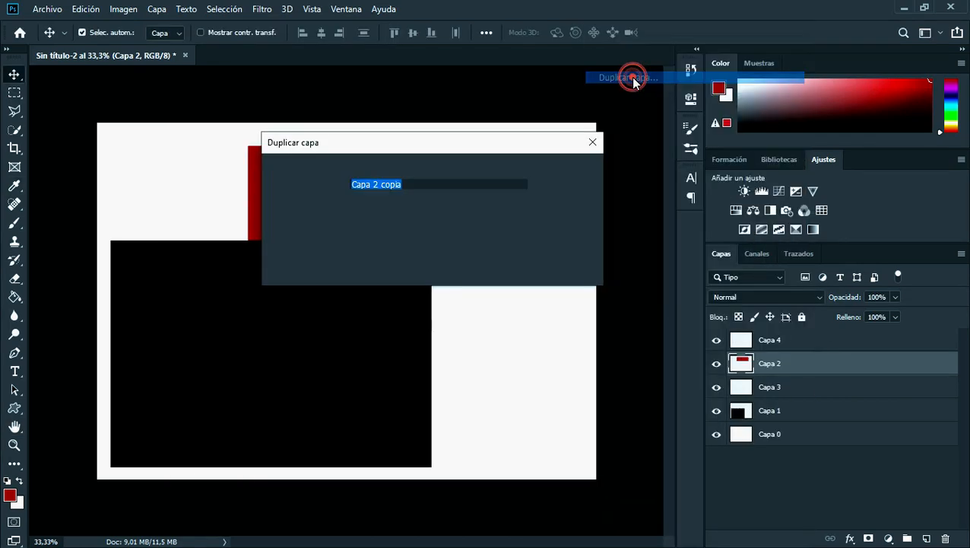
pyautogui.click(431, 221)
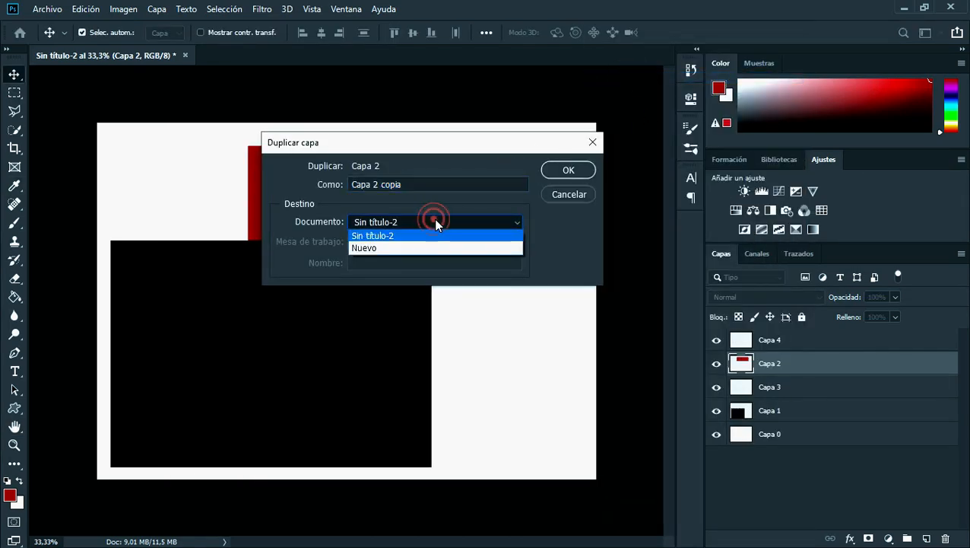
pyautogui.click(386, 247)
pyautogui.click(378, 262)
pyautogui.write('zxcfxz')
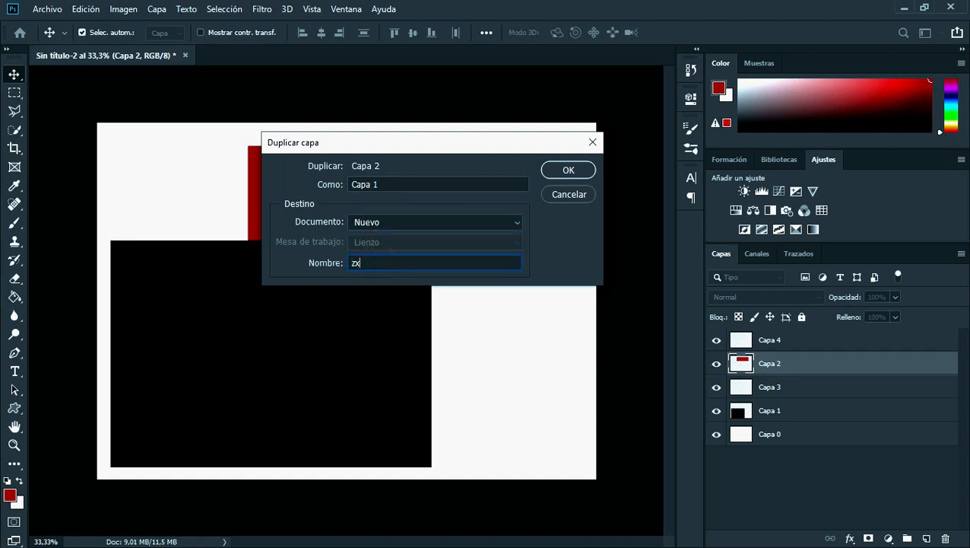
pyautogui.click(568, 169)
# Move the red rectangle toward the centre in zxcfxz and shift the original slightly right in Sin título-2.
pyautogui.click(289, 56)
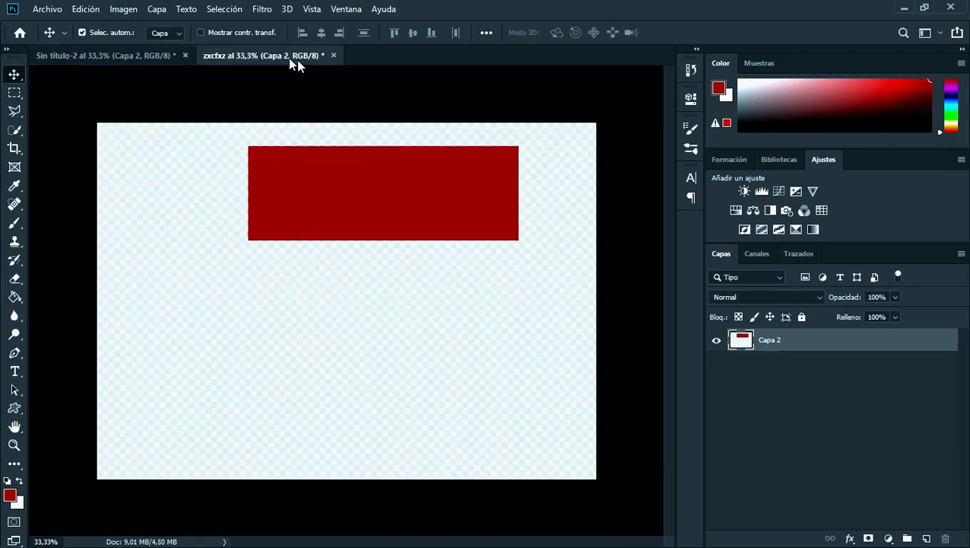
pyautogui.moveTo(449, 232); pyautogui.dragTo(388, 277)
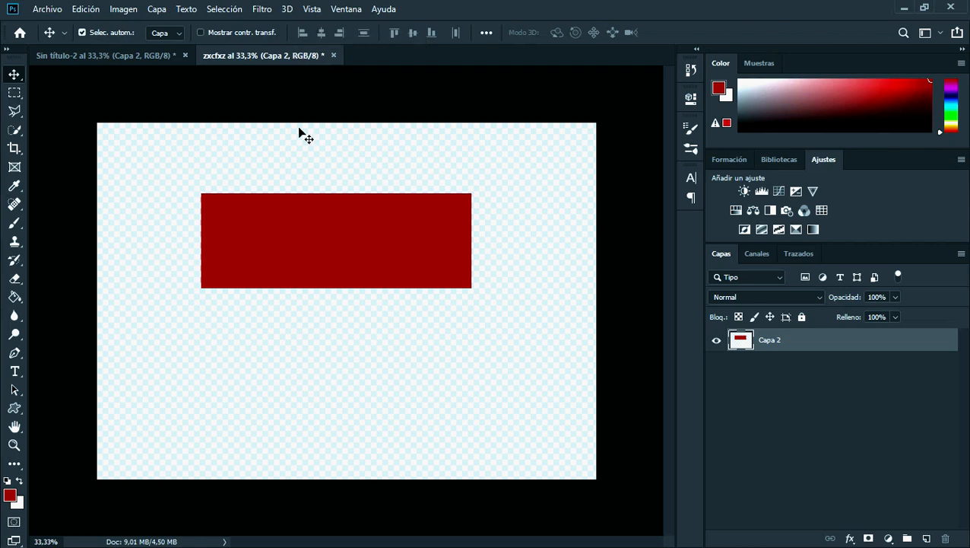
pyautogui.moveTo(368, 264); pyautogui.dragTo(404, 287)
pyautogui.click(139, 56)
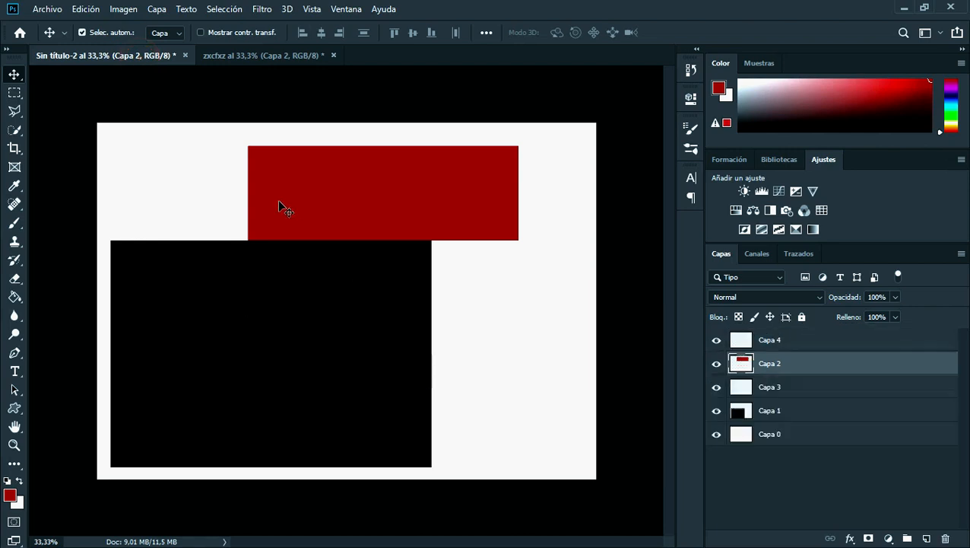
pyautogui.moveTo(378, 194)
pyautogui.mouseDown()
pyautogui.moveTo(385, 182)
pyautogui.moveTo(389, 190)
pyautogui.mouseUp()
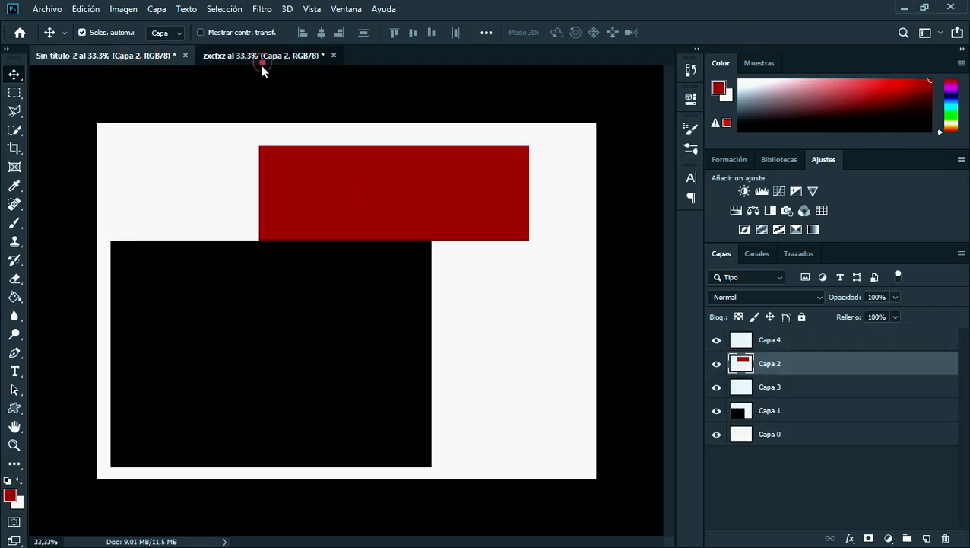
# Compare the Sin título-2 and zxcfxz documents and close zxcfxz without saving.
pyautogui.click(264, 58)
pyautogui.click(139, 55)
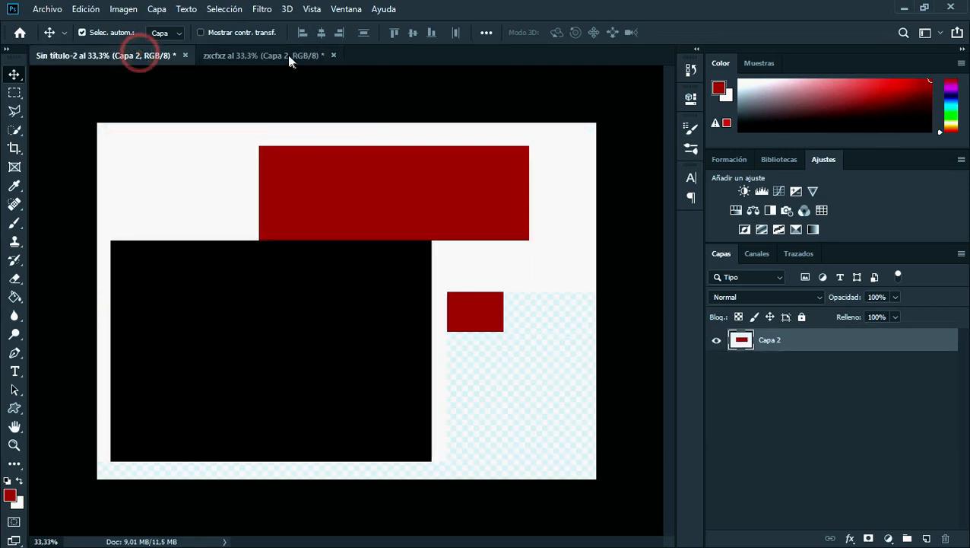
pyautogui.click(288, 55)
pyautogui.click(118, 54)
pyautogui.click(242, 55)
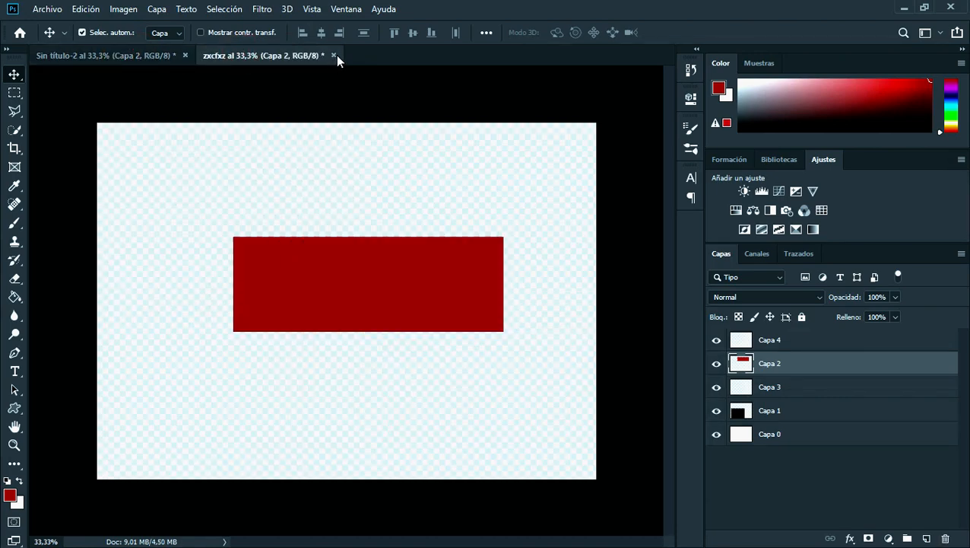
pyautogui.click(334, 55)
pyautogui.click(503, 223)
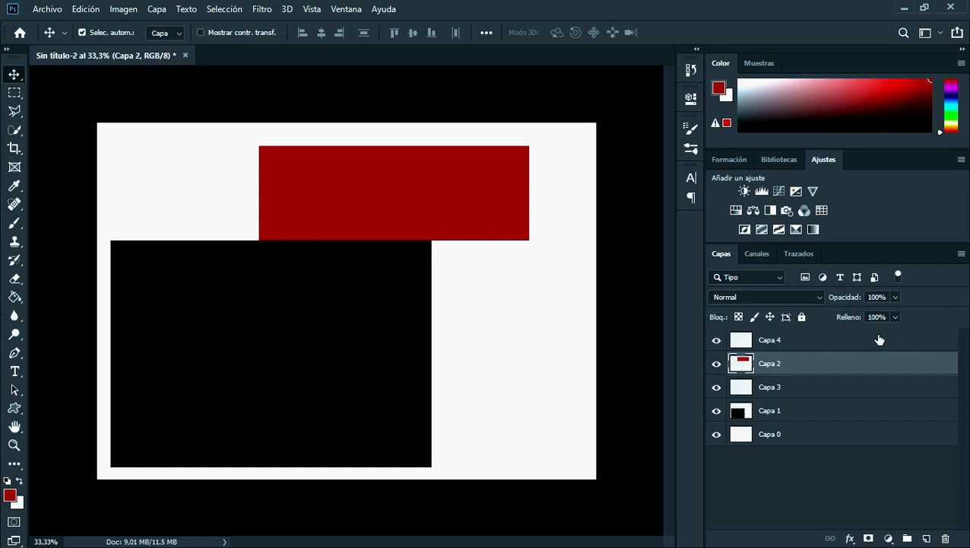
# Delete Capa 2, Capa 3, Capa 1 and Capa 4, keeping only Capa 0.
pyautogui.click(392, 177)
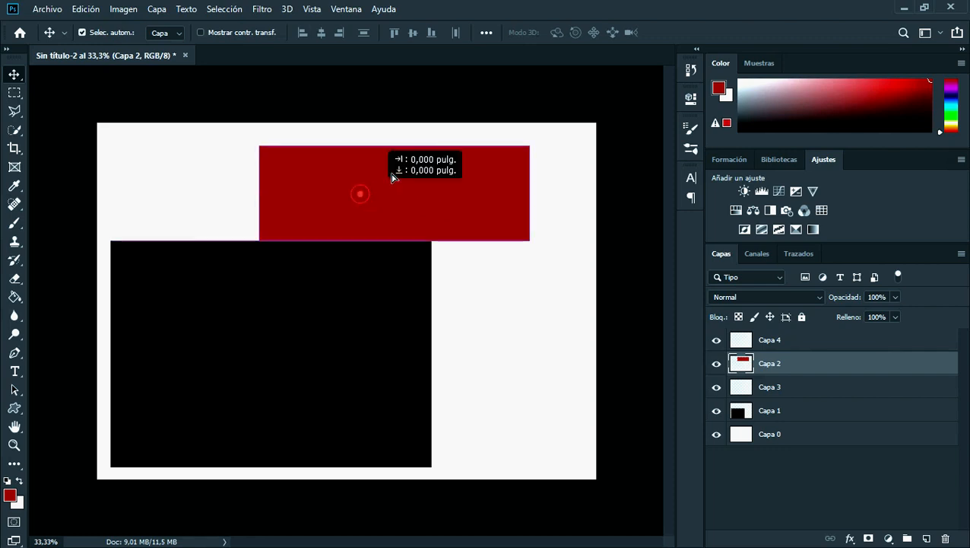
pyautogui.moveTo(392, 177); pyautogui.dragTo(429, 177)
pyautogui.press('Delete')
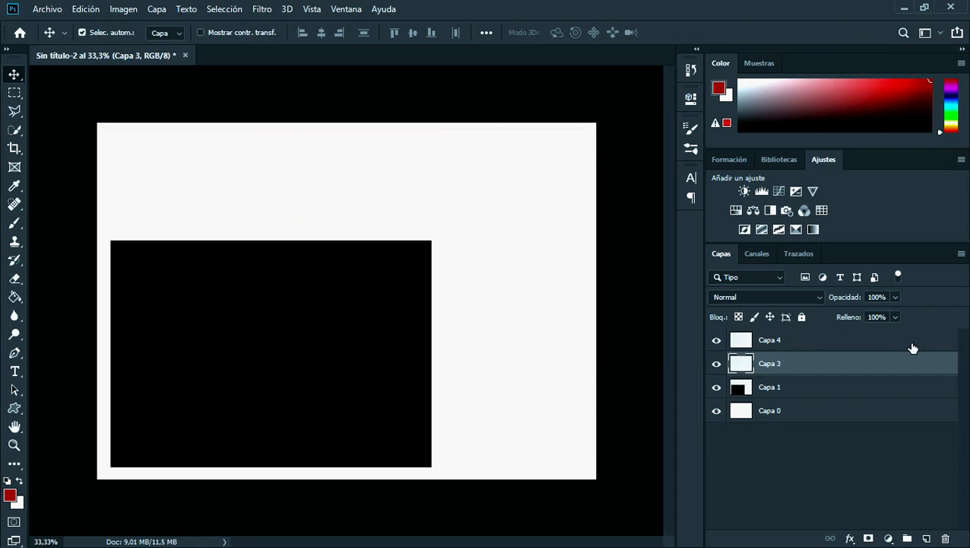
pyautogui.press('Delete')
pyautogui.press('Delete')
pyautogui.click(776, 340)
pyautogui.press('Delete')
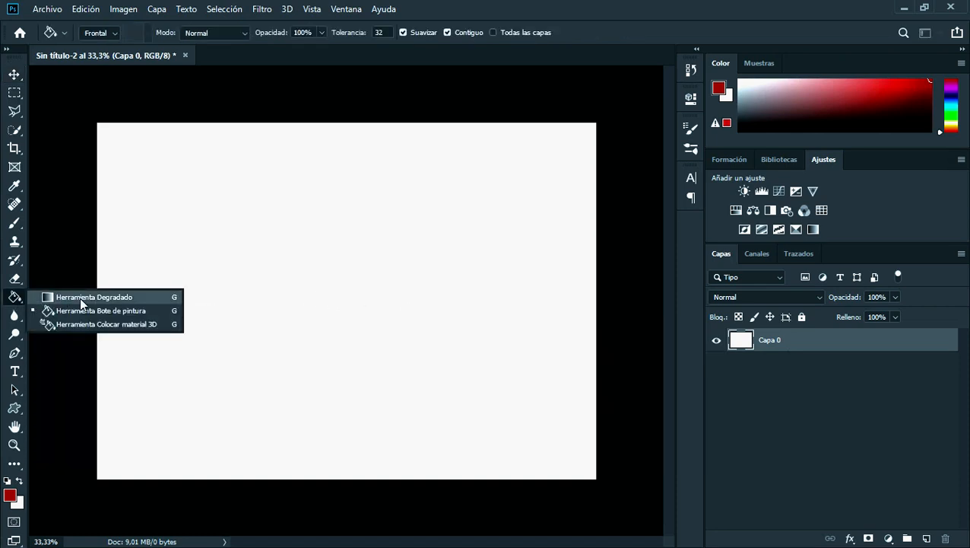
pyautogui.click(15, 315)
pyautogui.rightClick(15, 319)
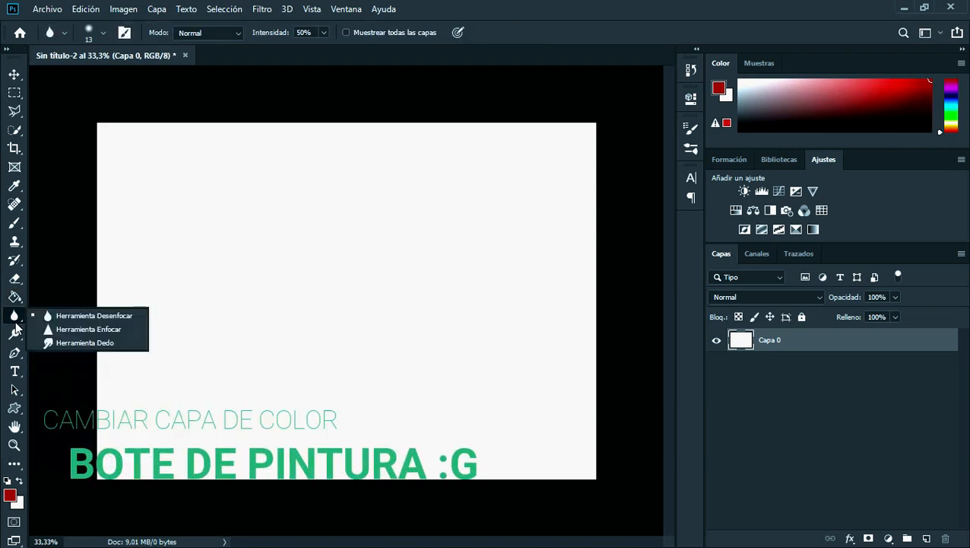
# Locate the Paint Bucket tool (Bote de pintura), switching to the Gradient tool in the same group and back.
pyautogui.click(14, 352)
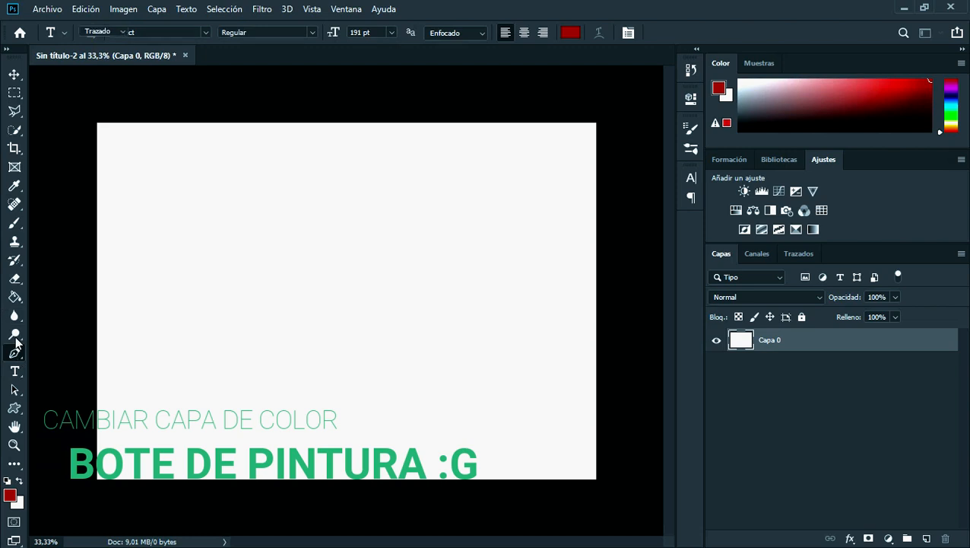
pyautogui.click(14, 335)
pyautogui.rightClick(14, 335)
pyautogui.press('g')
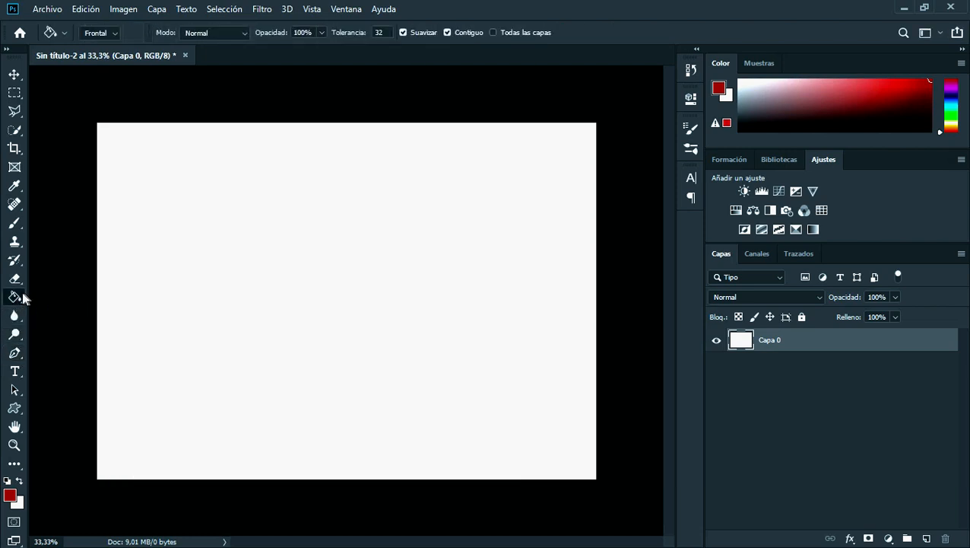
pyautogui.rightClick(23, 294)
pyautogui.click(58, 298)
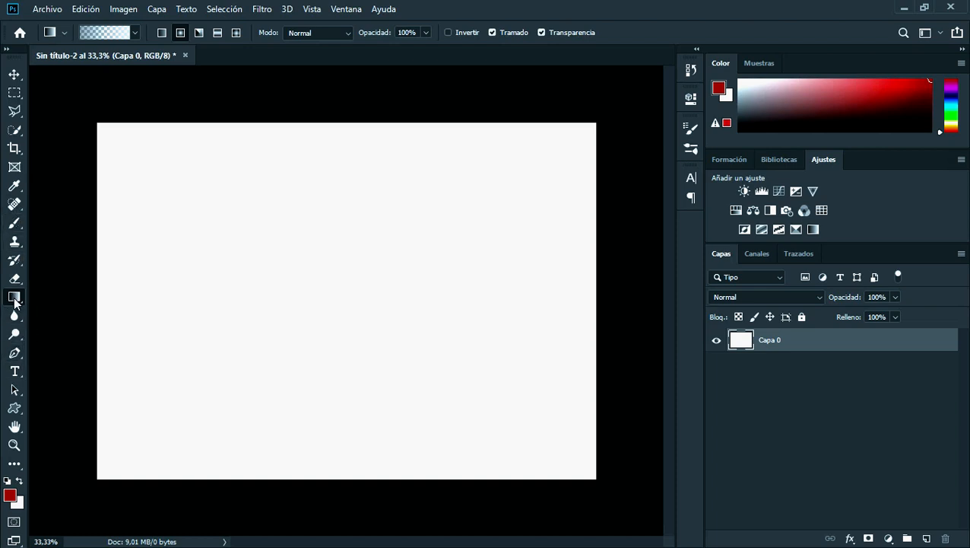
pyautogui.rightClick(15, 299)
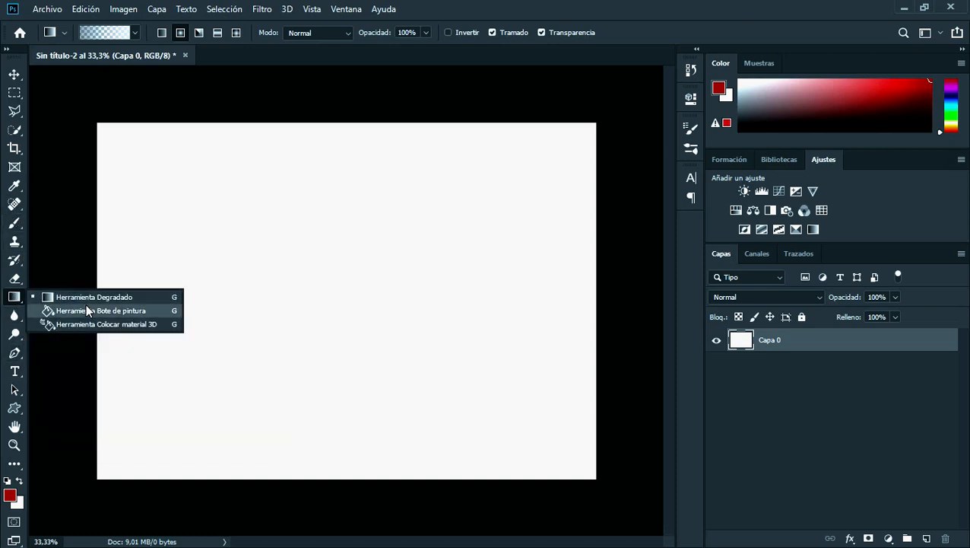
pyautogui.click(88, 312)
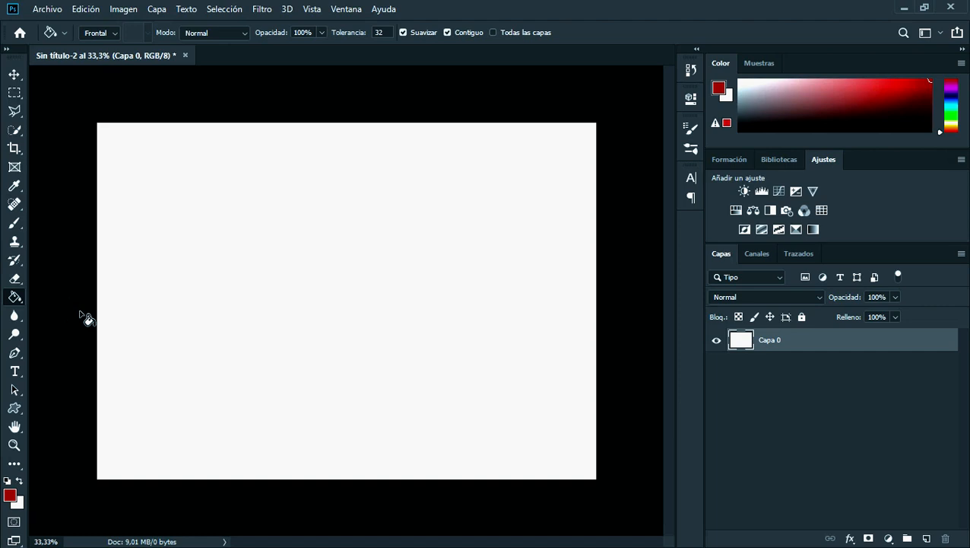
# Switch from the Paint Bucket to the Gradient tool, activate the Move tool and return to Gradient.
pyautogui.rightClick(17, 302)
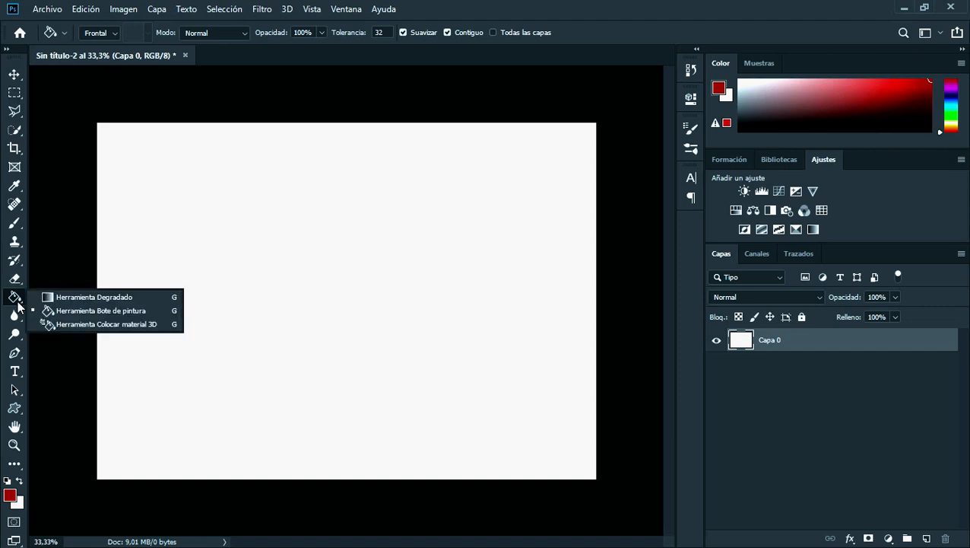
pyautogui.click(67, 300)
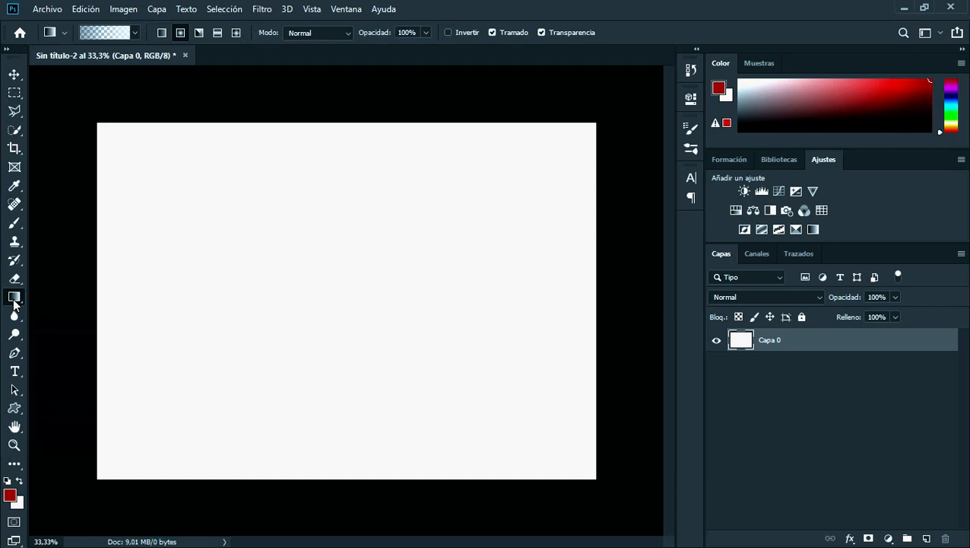
pyautogui.rightClick(14, 302)
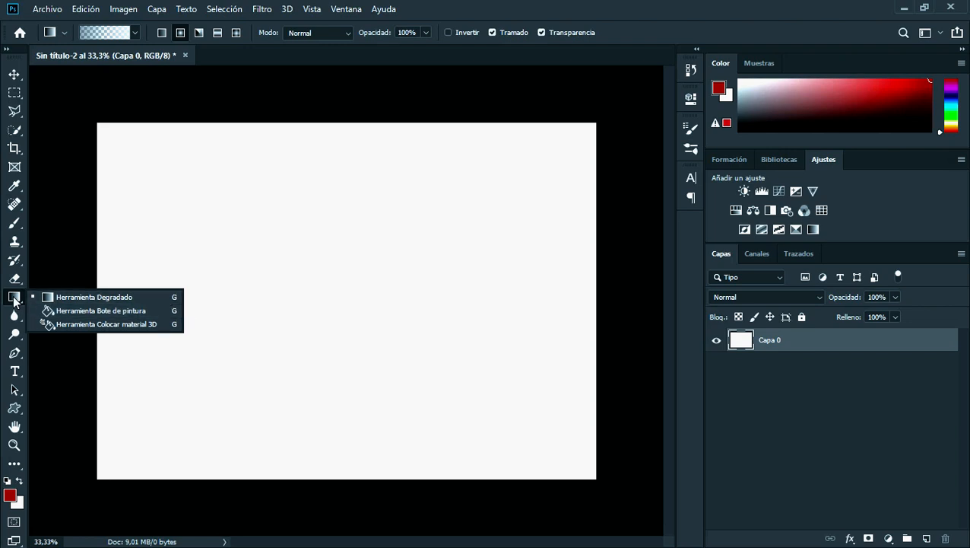
pyautogui.click(15, 74)
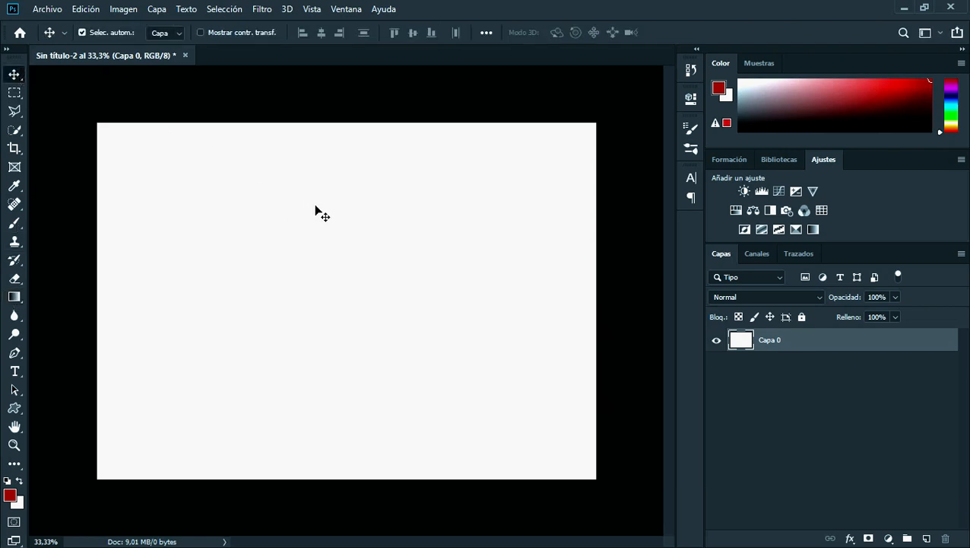
pyautogui.press('g')
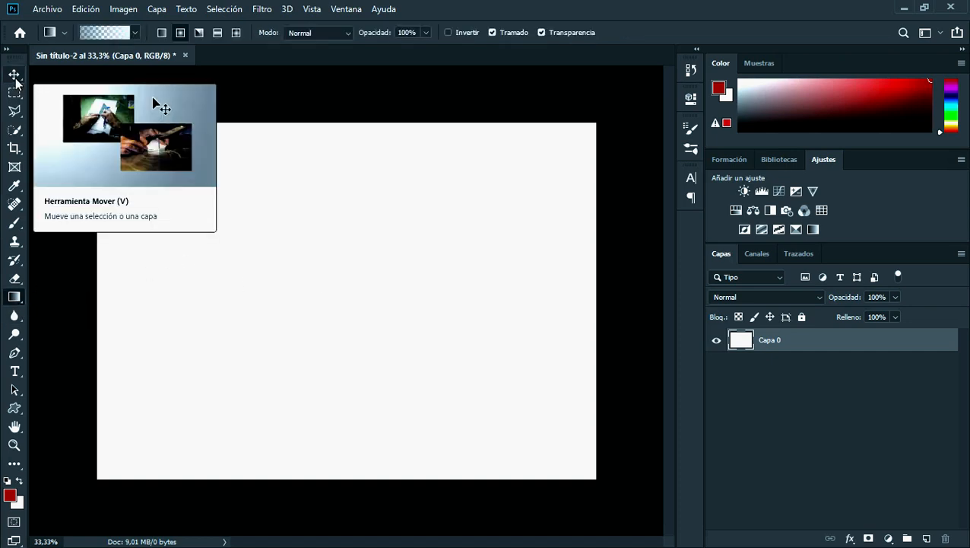
# Activate the Paint Bucket tool and fill Capa 0 with the red foreground colour.
pyautogui.rightClick(21, 301)
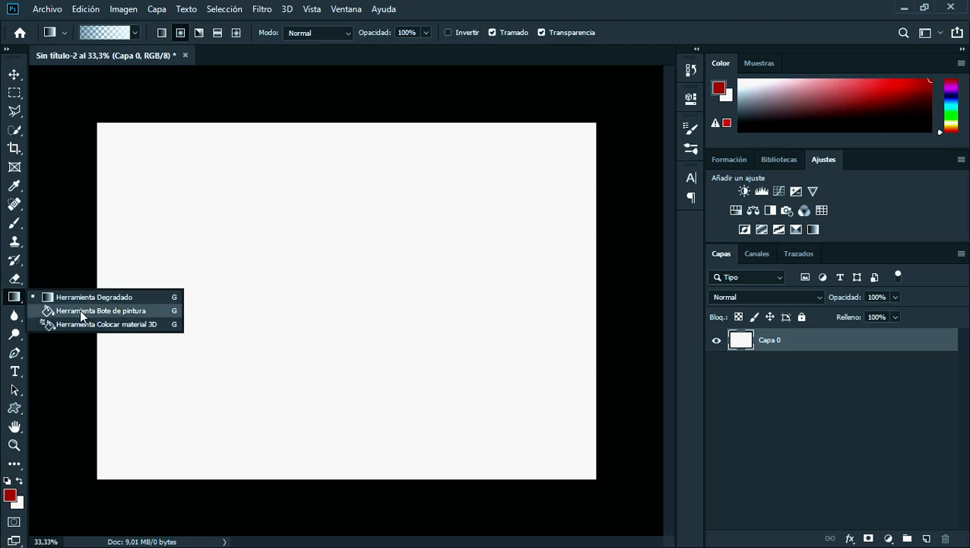
pyautogui.click(80, 312)
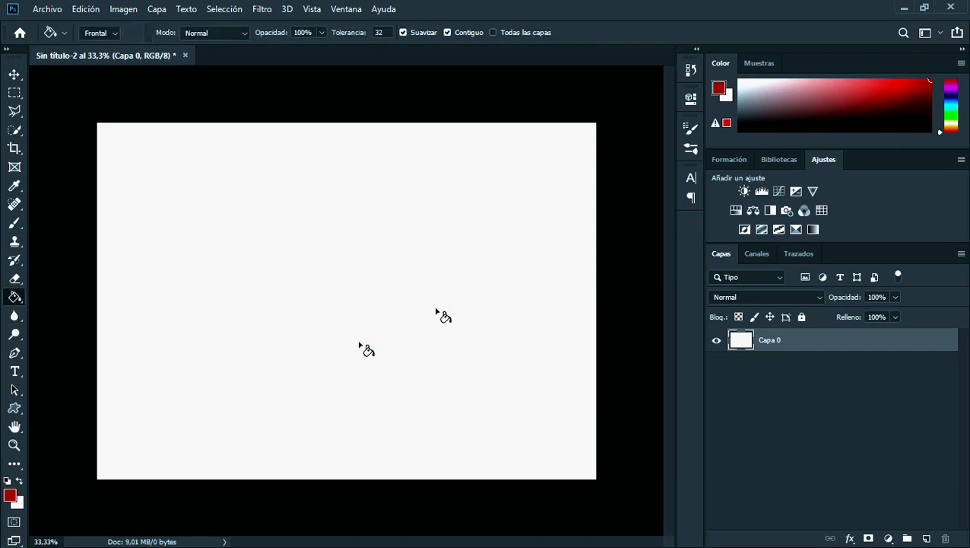
pyautogui.click(411, 308)
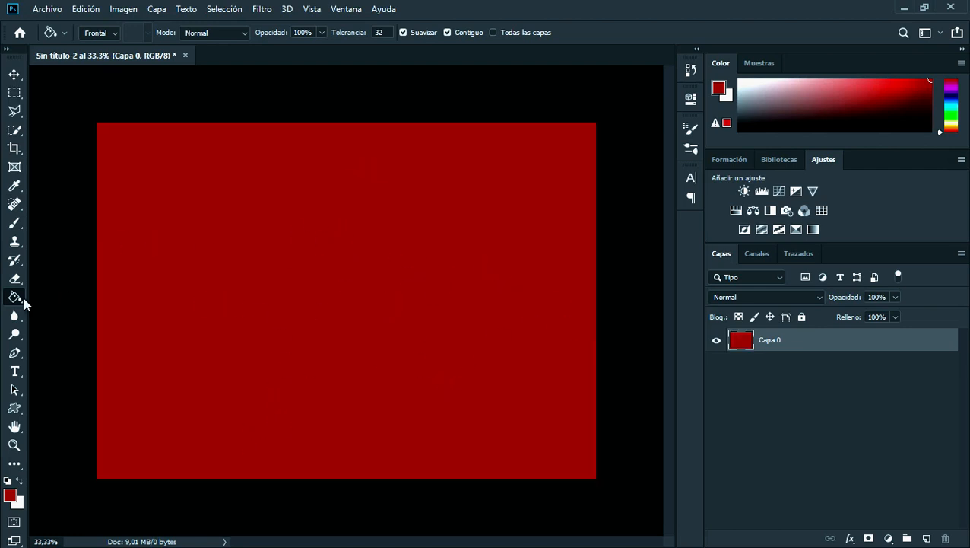
# Set the foreground colour to light blue 10b4f1 and fill Capa 0 with it.
pyautogui.click(10, 497)
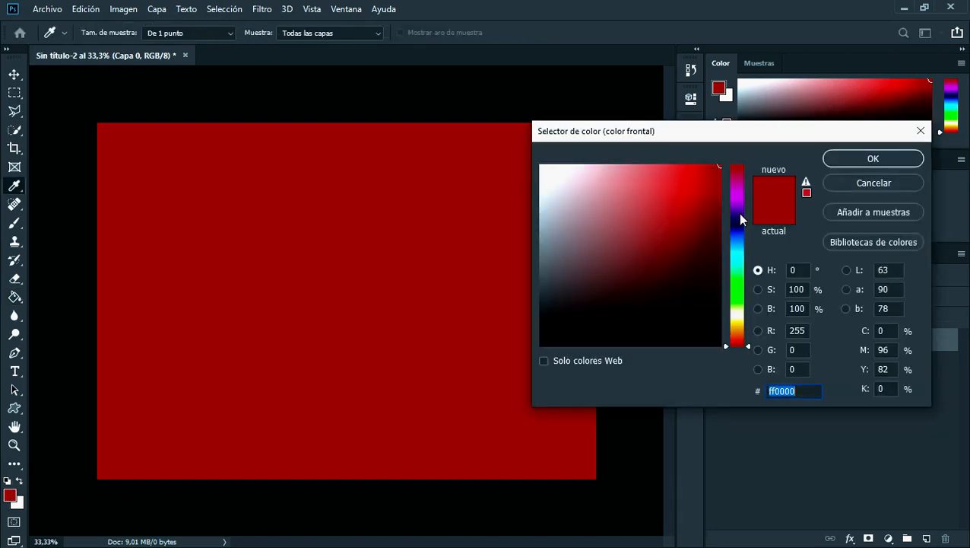
pyautogui.moveTo(742, 220); pyautogui.dragTo(737, 247)
pyautogui.moveTo(721, 179); pyautogui.dragTo(709, 174)
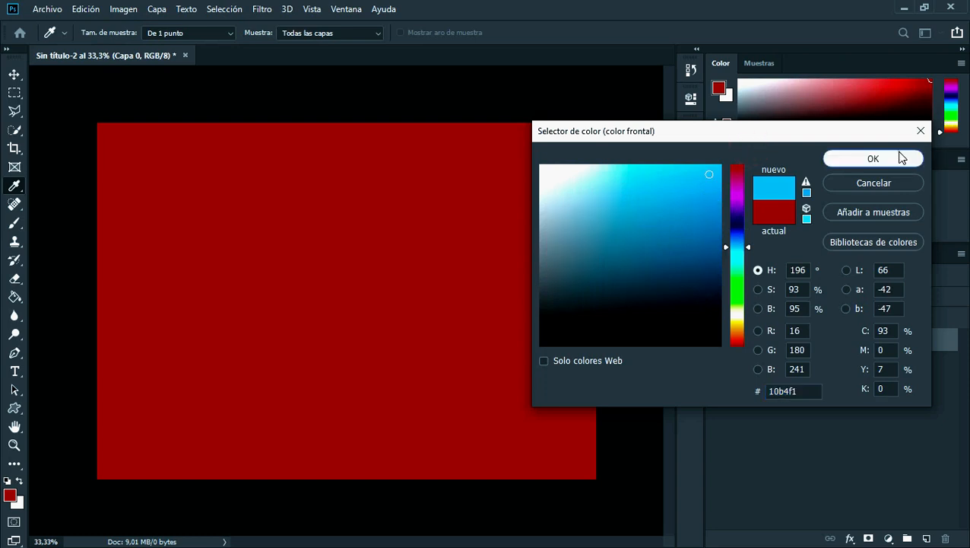
pyautogui.click(901, 157)
pyautogui.click(421, 263)
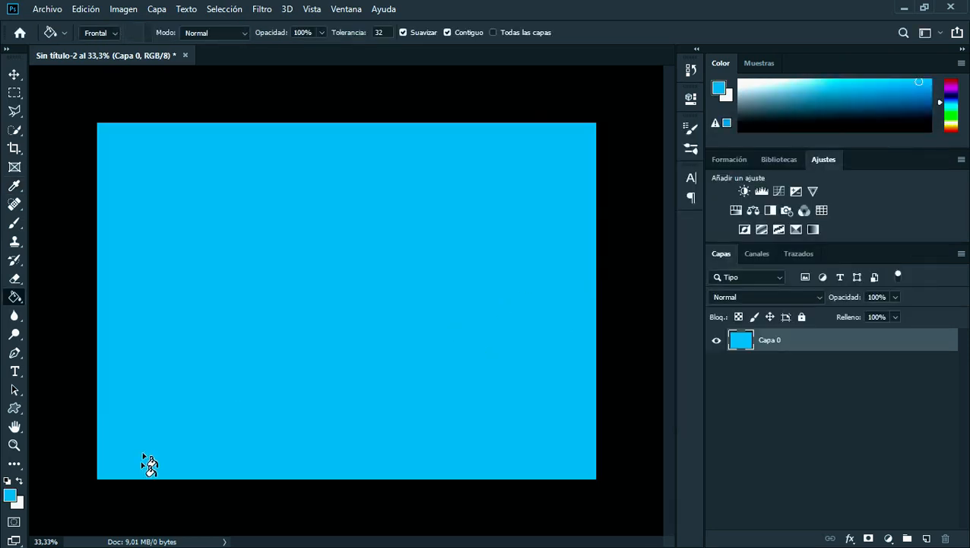
# Set the foreground colour to bright green 5eff06 and fill Capa 0 with it.
pyautogui.click(10, 496)
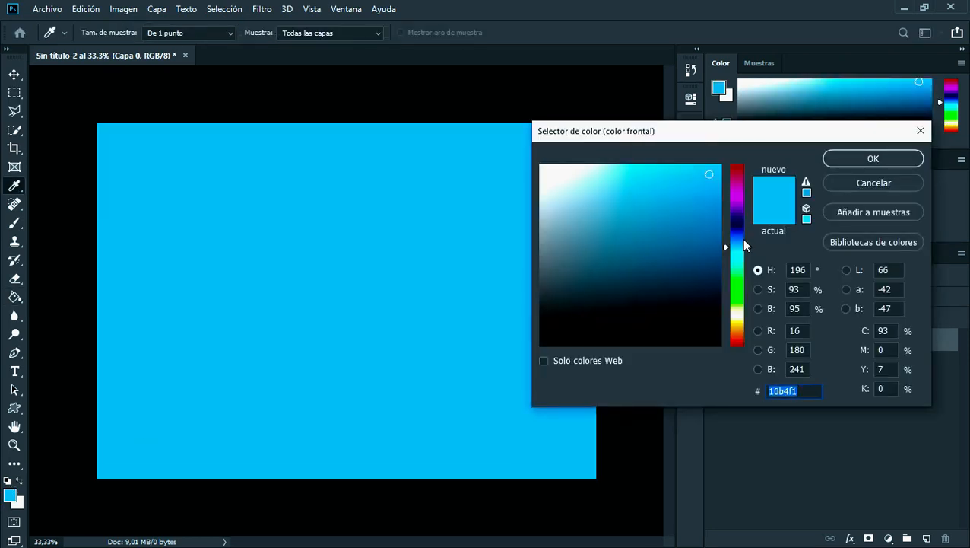
pyautogui.moveTo(745, 245); pyautogui.dragTo(748, 296)
pyautogui.click(707, 179)
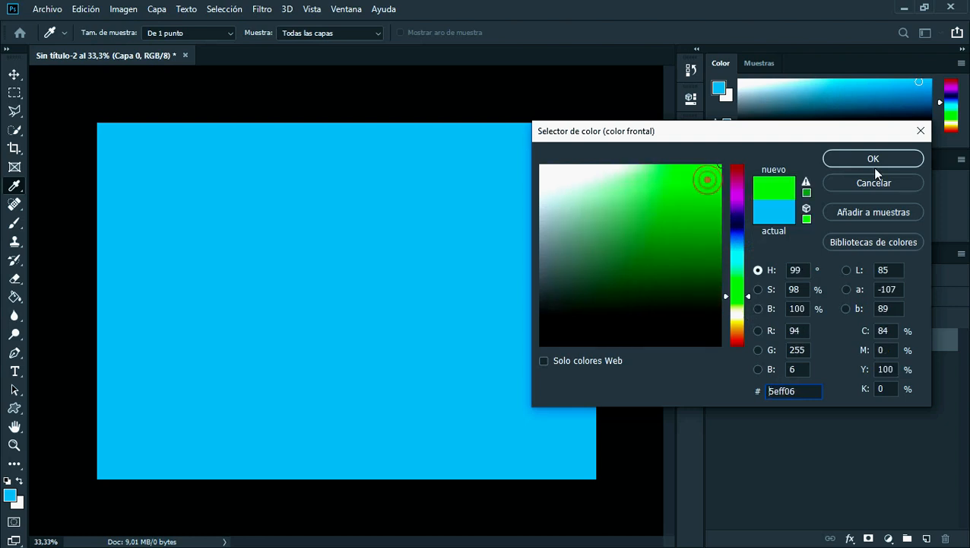
pyautogui.click(873, 162)
pyautogui.click(373, 299)
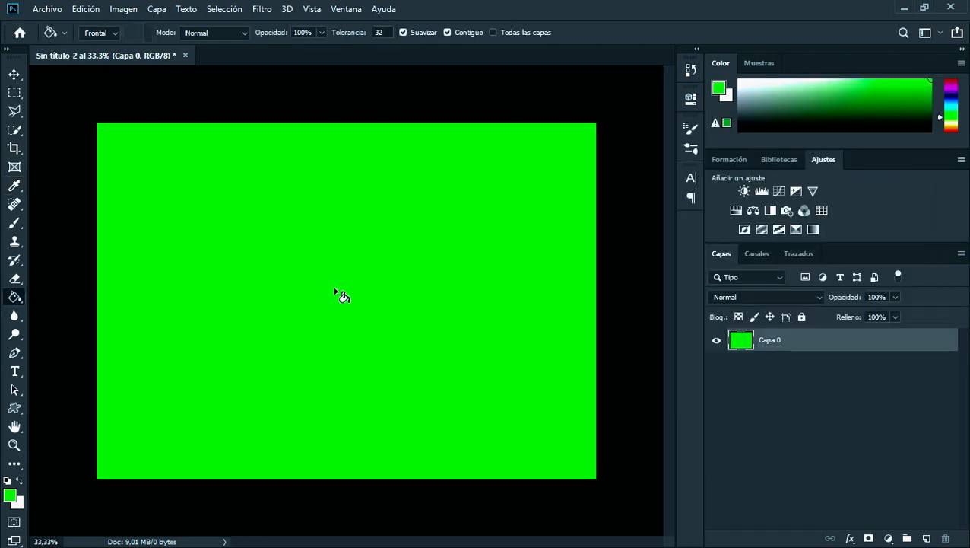
# Lighten Capa 0 with a Levels adjustment using a midtone input of 2,88, and return to the Paint Bucket tool.
pyautogui.hotkey('ctrl', 'l')
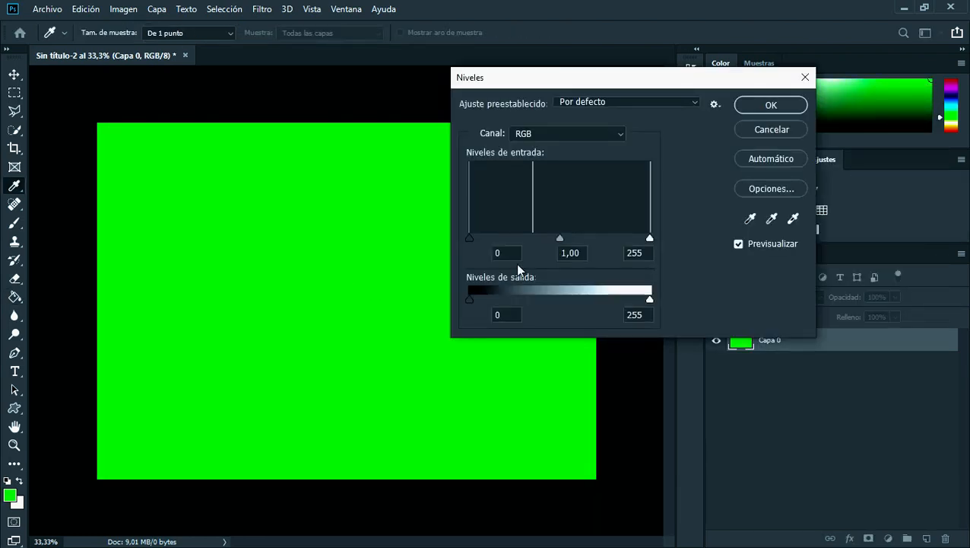
pyautogui.moveTo(470, 238); pyautogui.dragTo(493, 239)
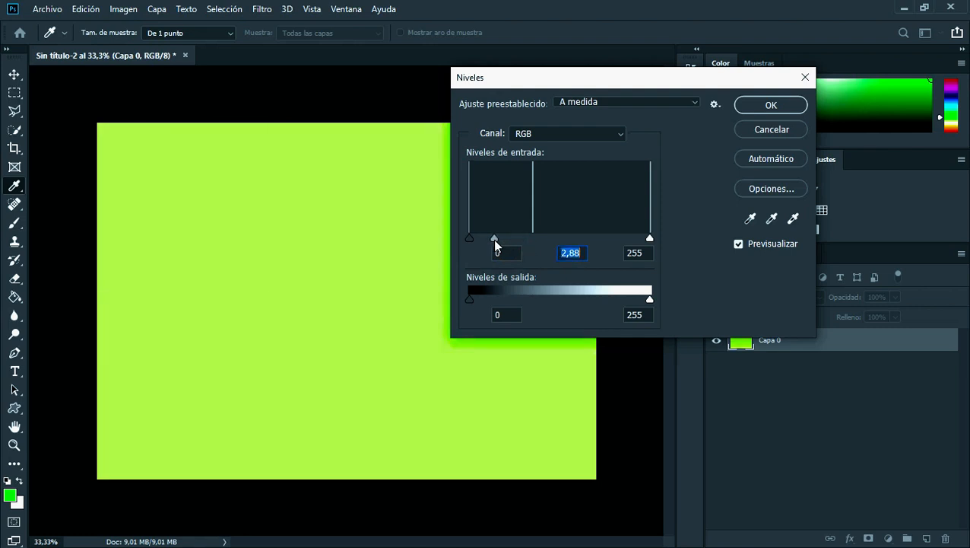
pyautogui.click(770, 105)
pyautogui.press('g')
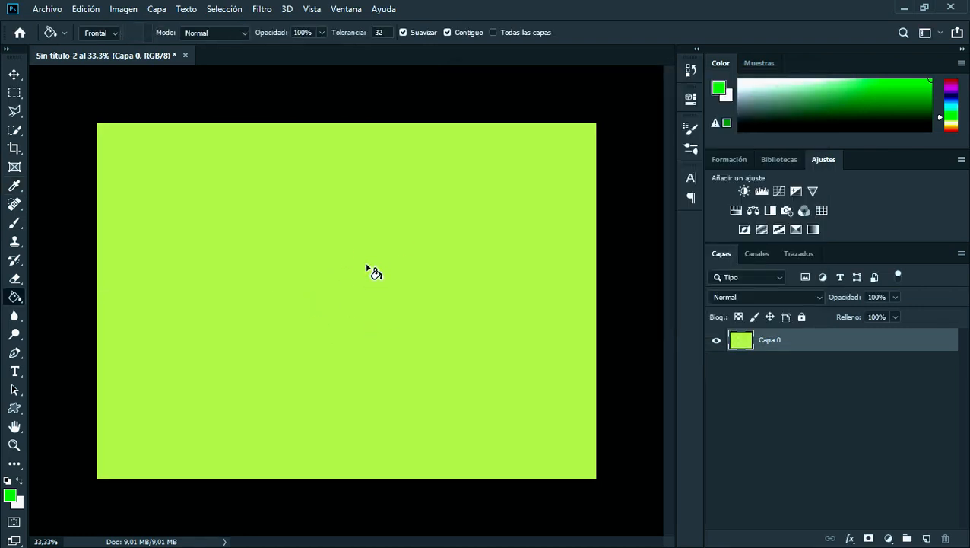